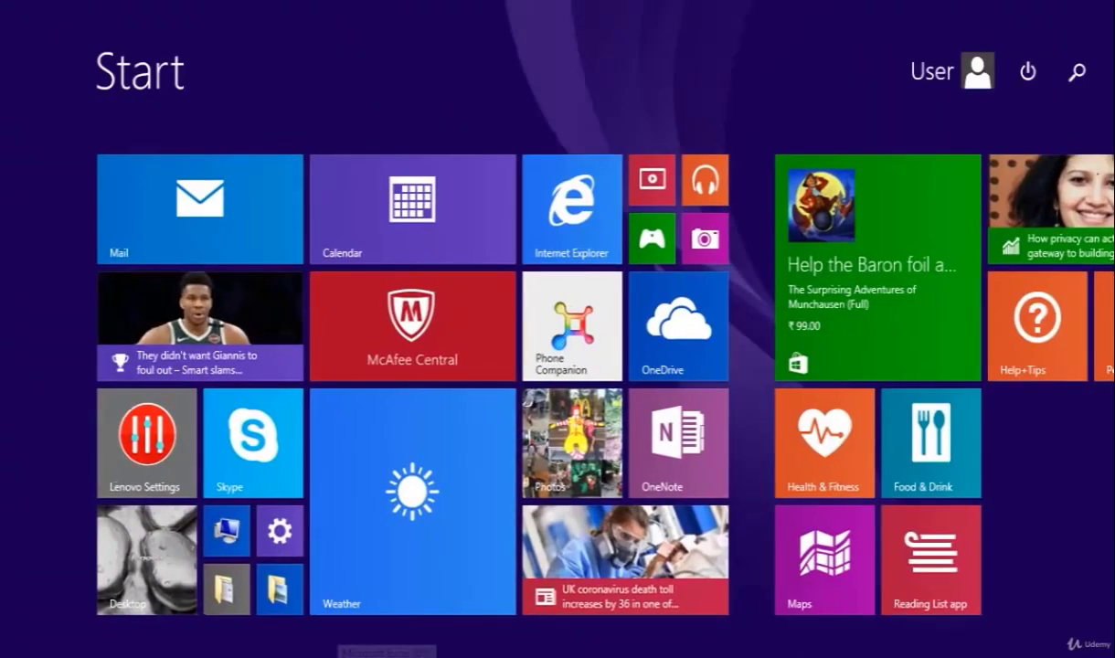
- Launch the ANSYS Mechanical APDL Product Launcher and start a session with the job name beam
type("apd")
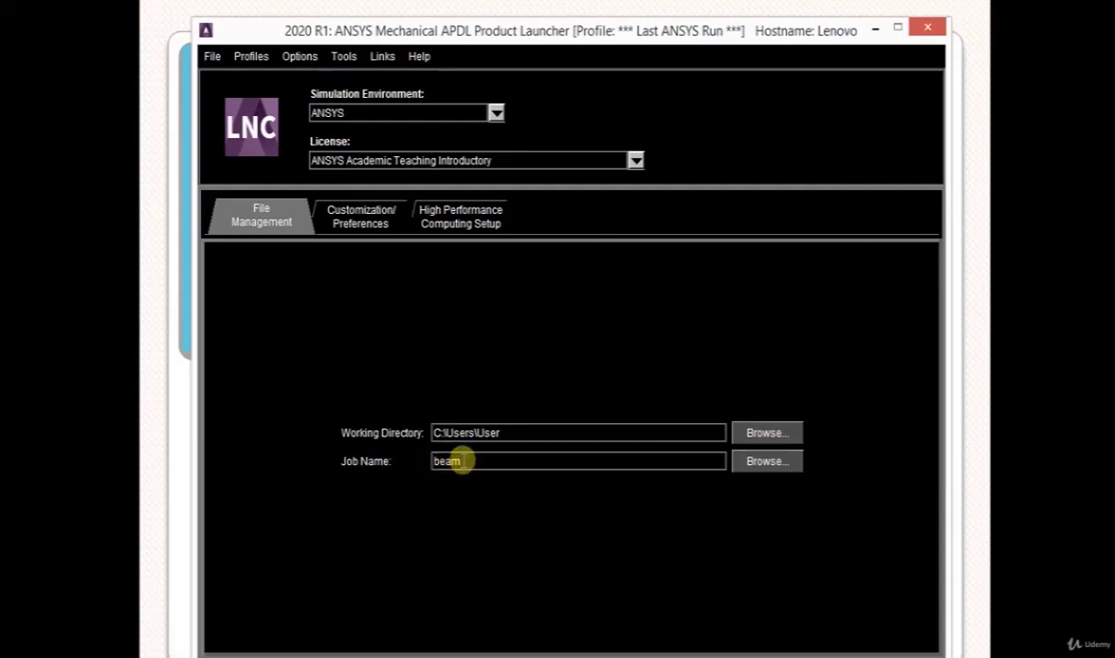
mouse_move(505, 37)
left_mouse_down()
mouse_move(498, 5)
mouse_move(503, 17)
left_mouse_up()
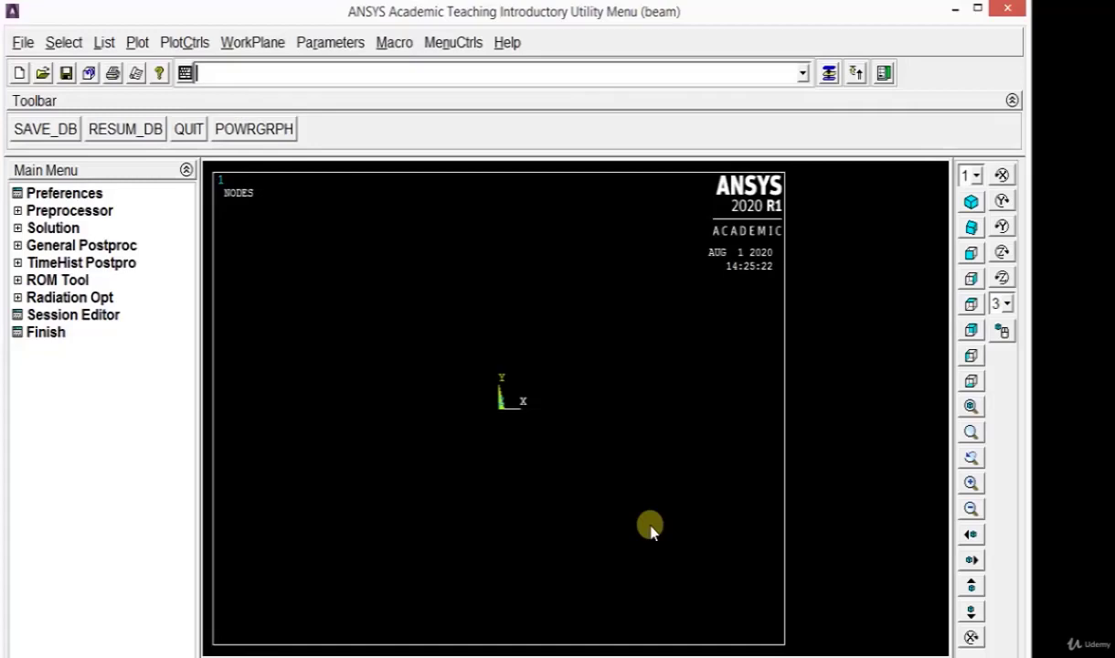
left_click_drag(566, 18, 624, 20)
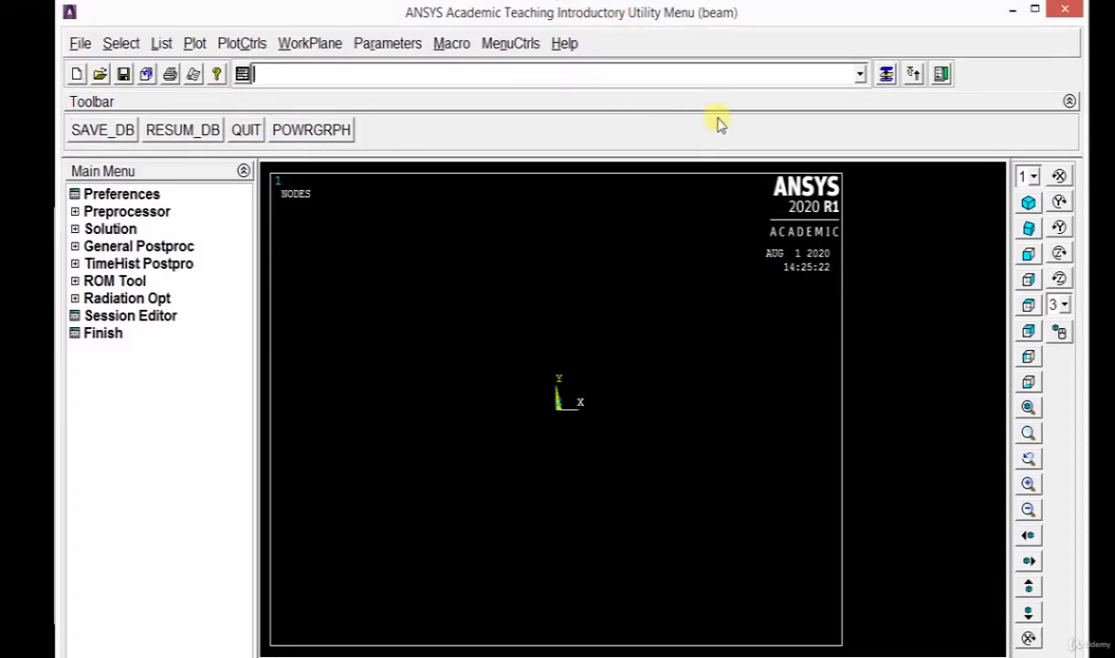
- Set the GUI filtering preferences to show only the Structural discipline
left_click(117, 195)
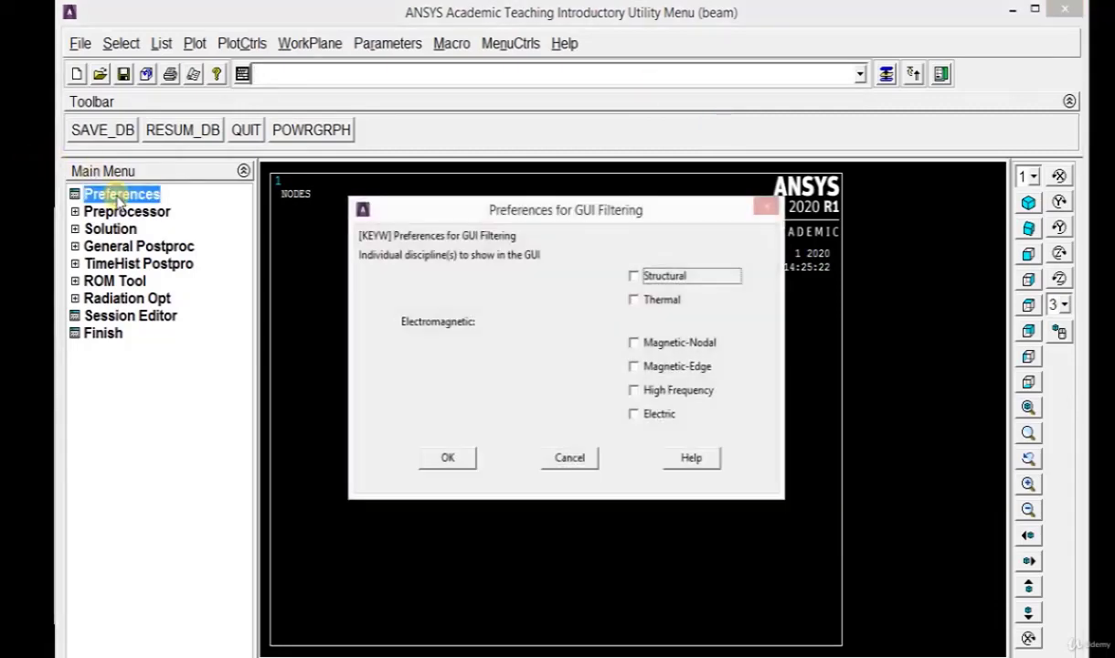
left_click(673, 279)
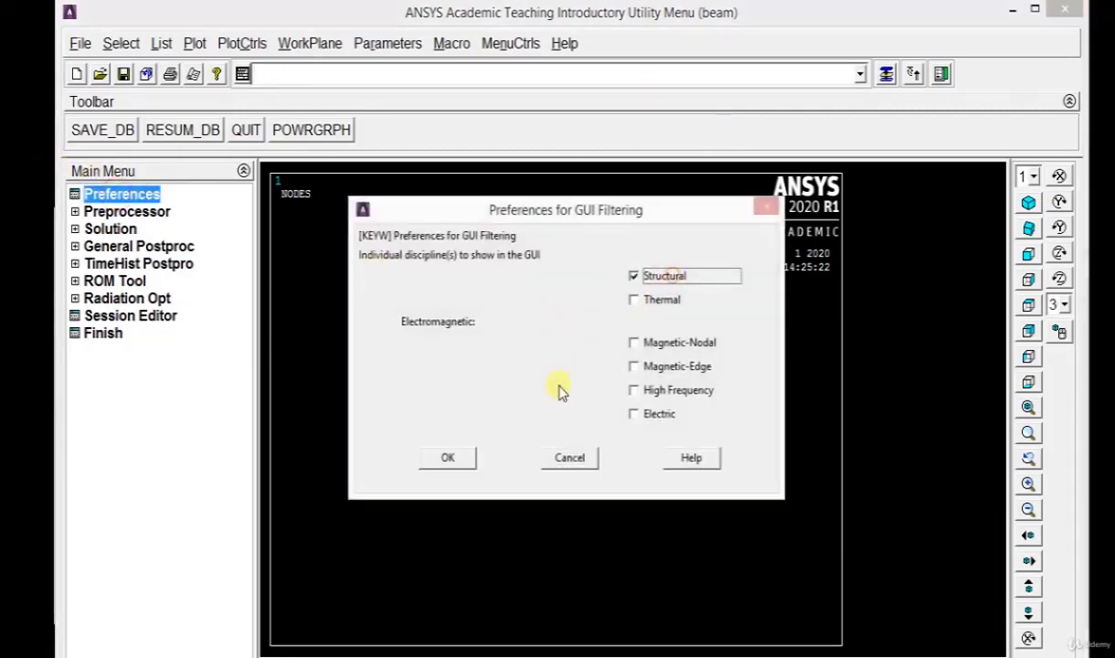
left_click(450, 459)
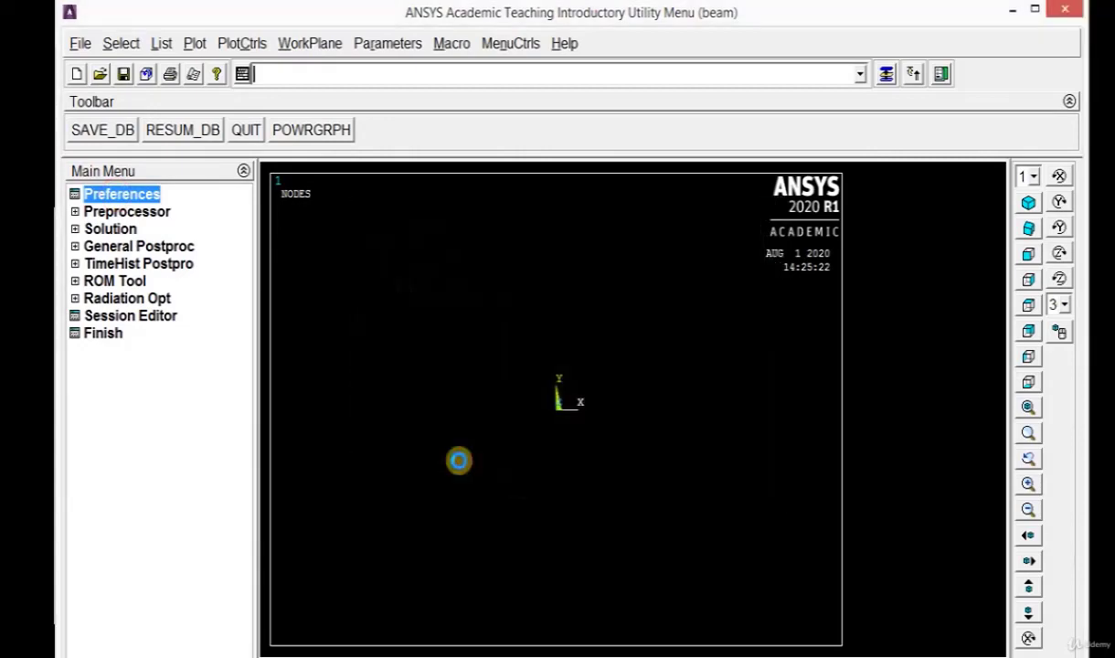
- Add the 2 node 188 beam from the element library as element type 1
left_click(118, 212)
left_click(126, 231)
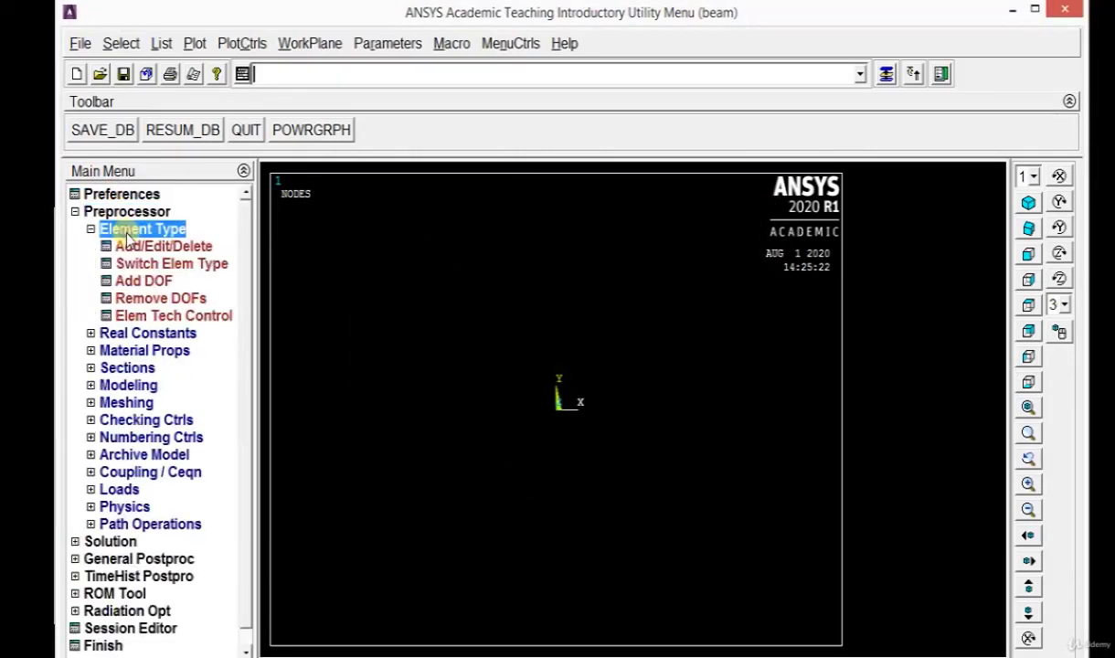
left_click(134, 250)
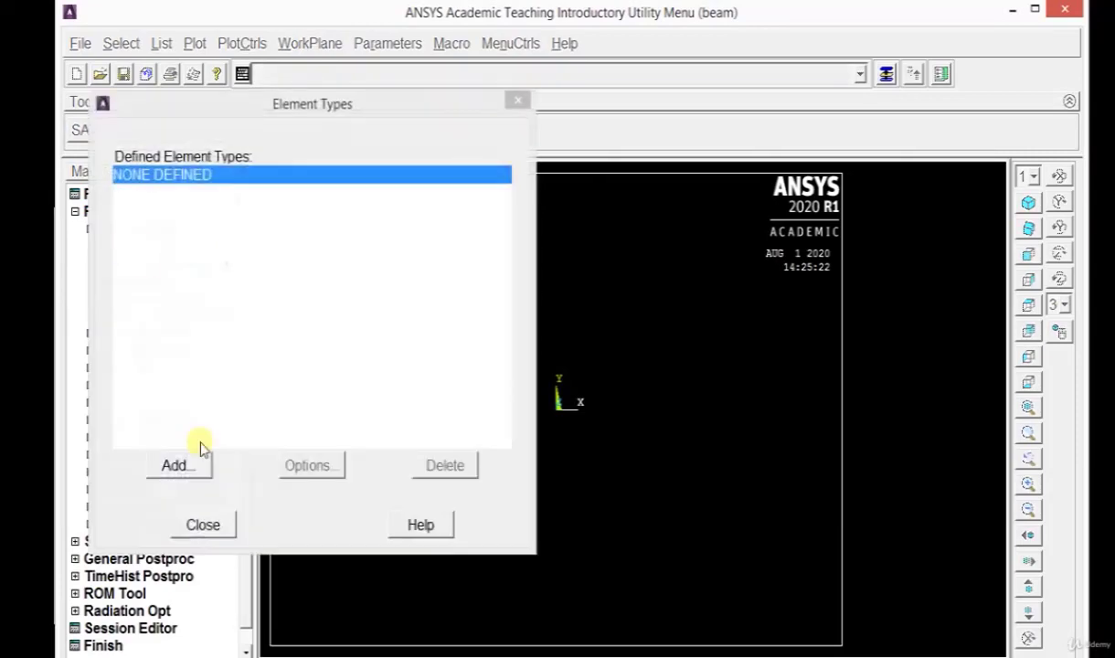
left_click(186, 466)
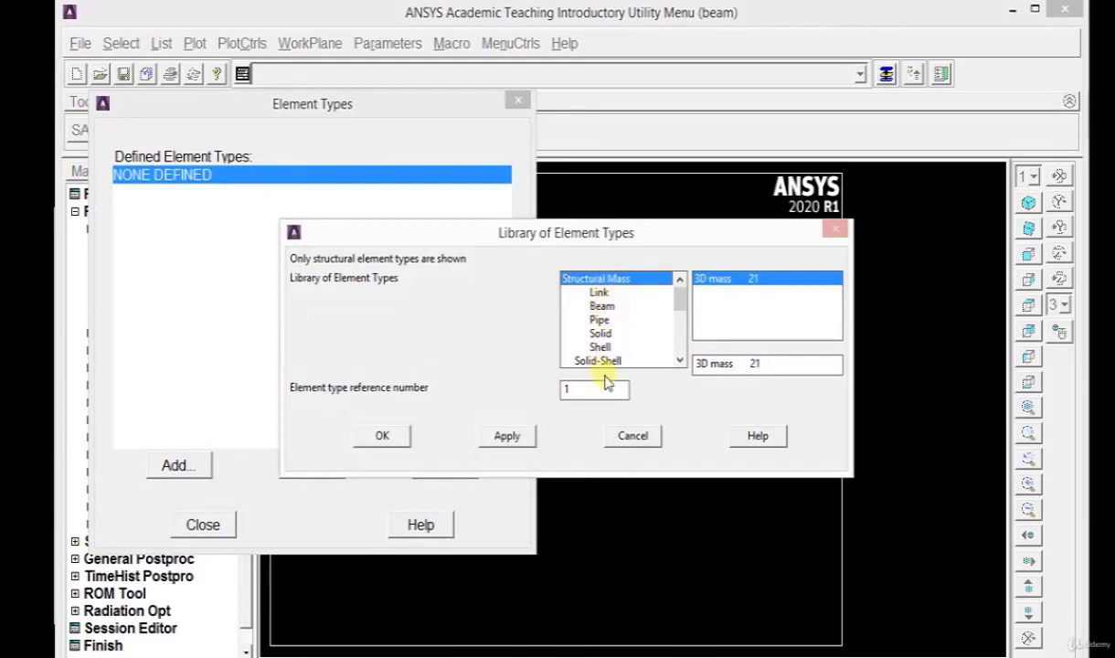
mouse_move(679, 294)
left_mouse_down()
mouse_move(684, 332)
mouse_move(681, 294)
left_mouse_up()
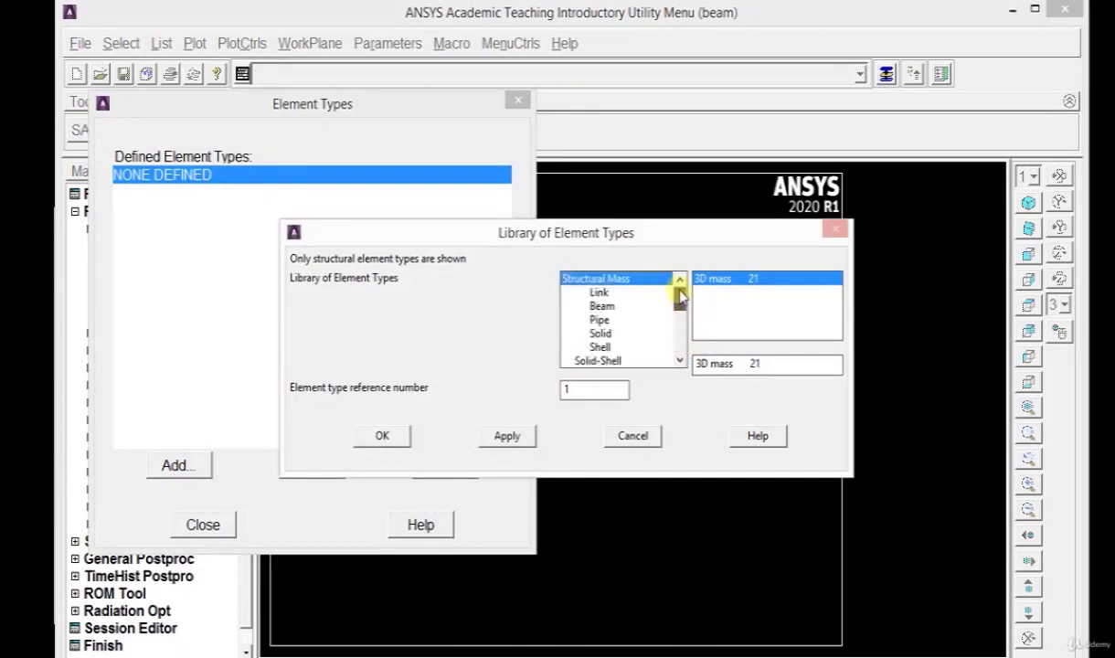
left_click(602, 306)
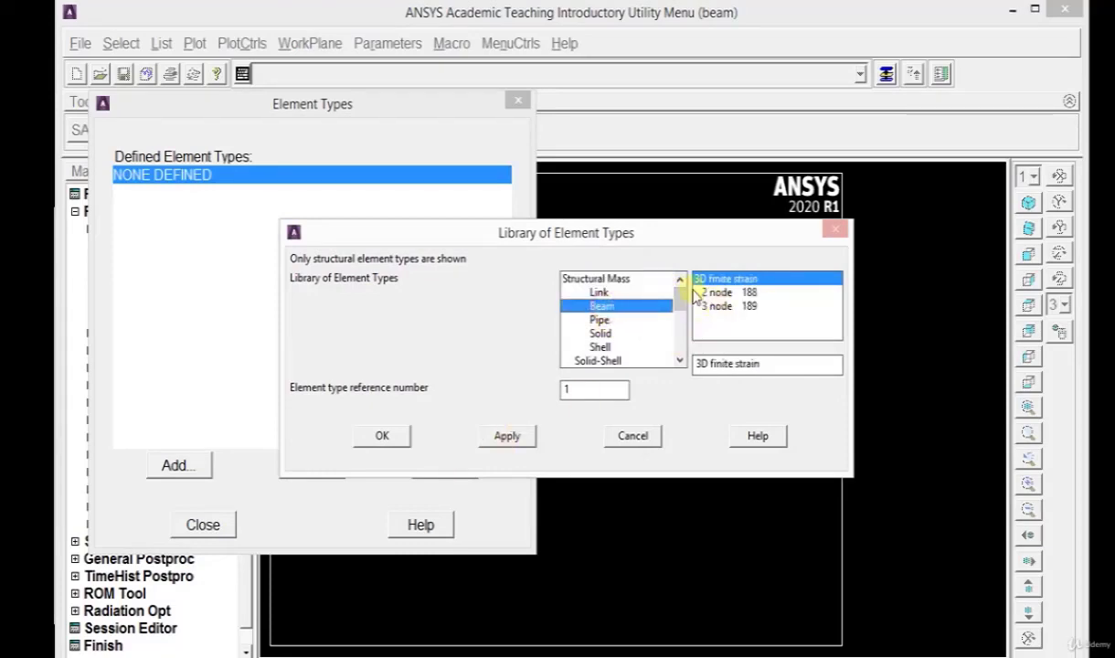
left_click(384, 437)
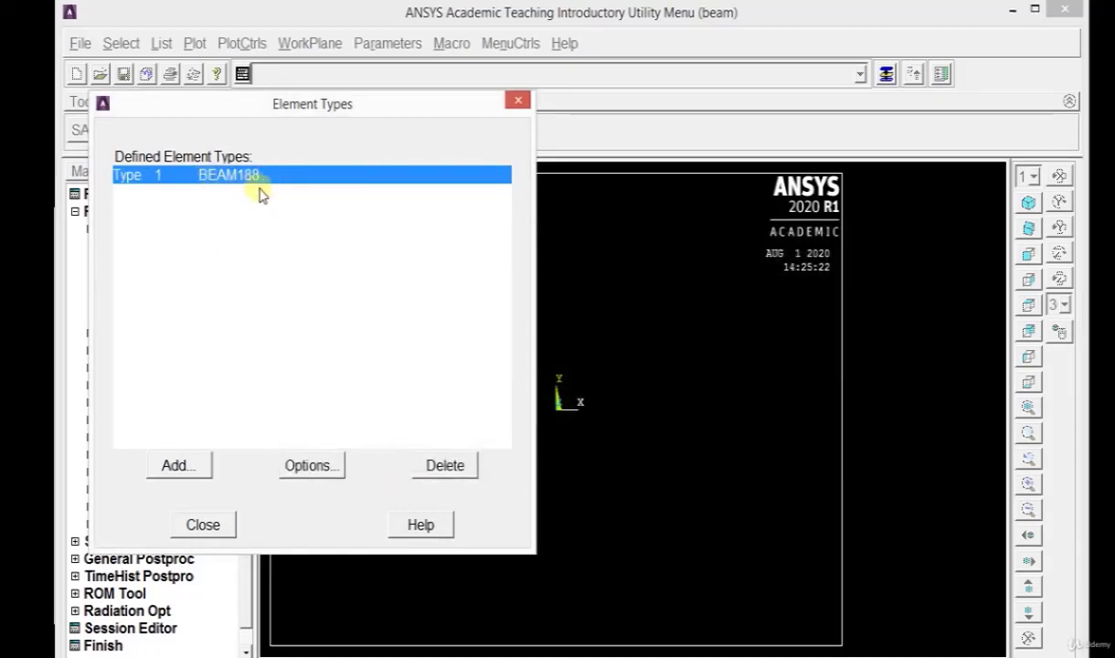
left_click(203, 525)
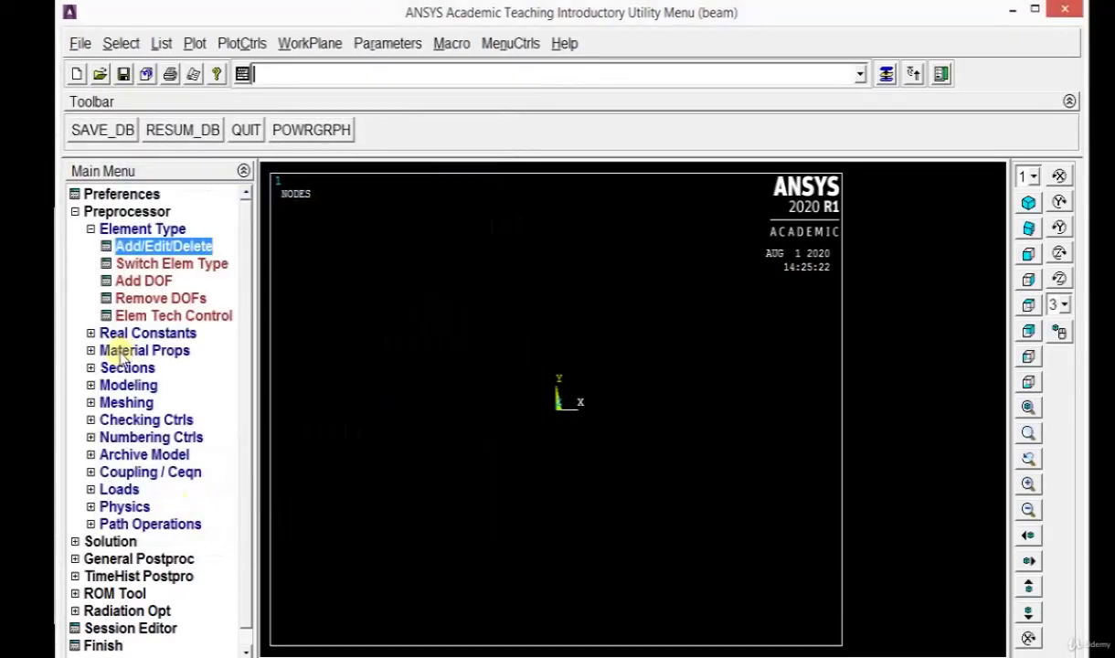
- Open the structural linear elastic isotropic properties for material model number 1
left_click(118, 352)
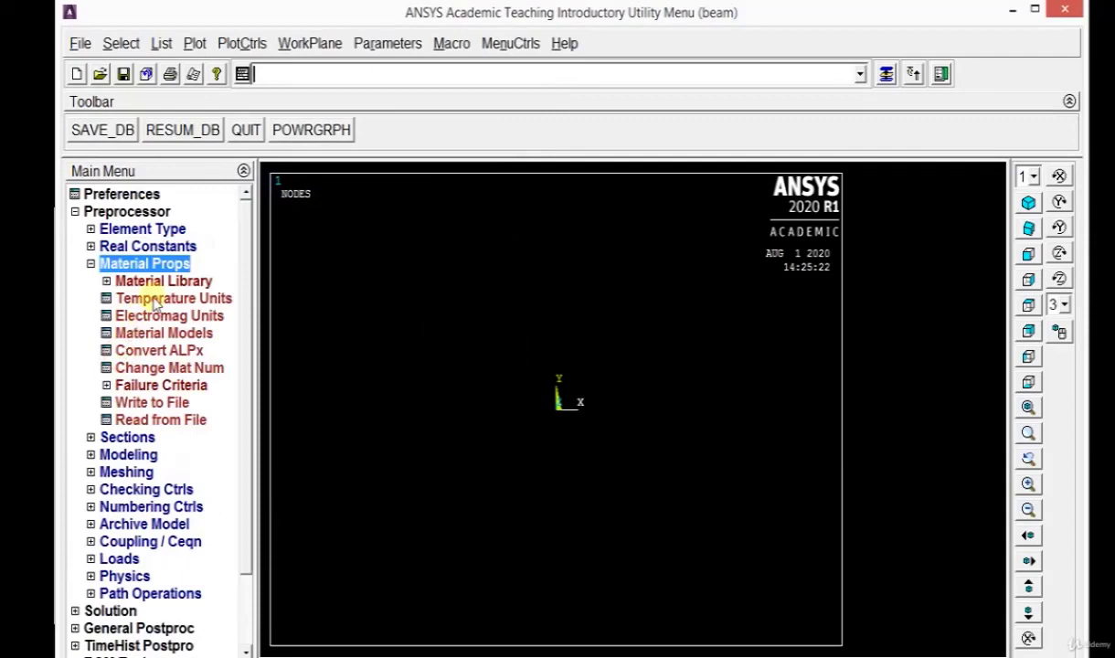
left_click(161, 333)
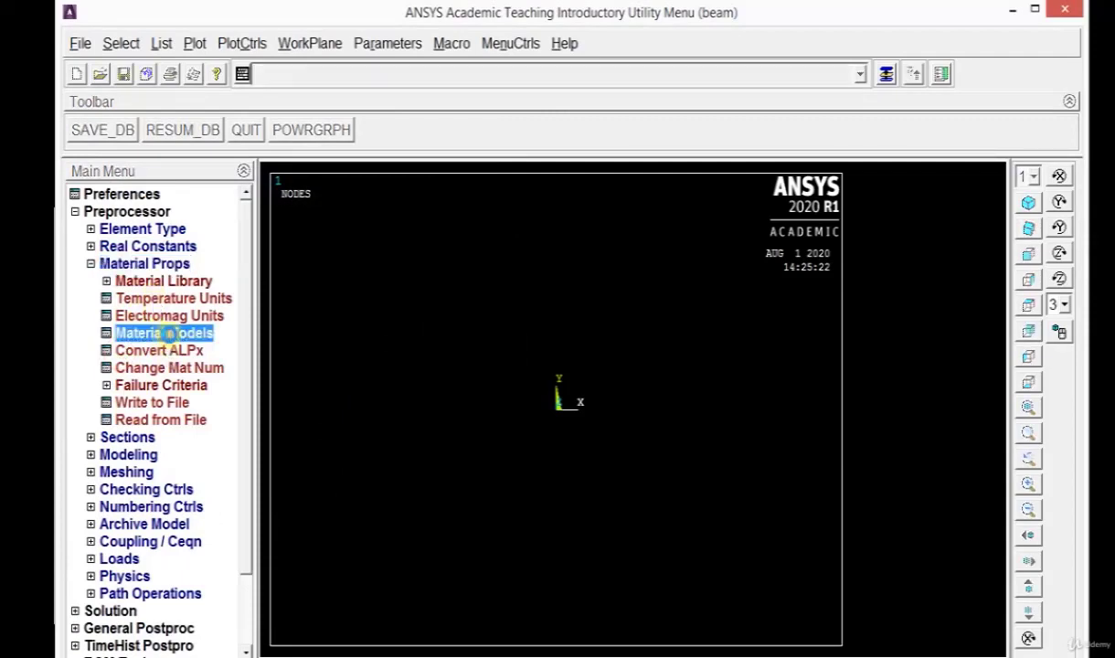
left_click(589, 310)
double_click(590, 310)
double_click(605, 326)
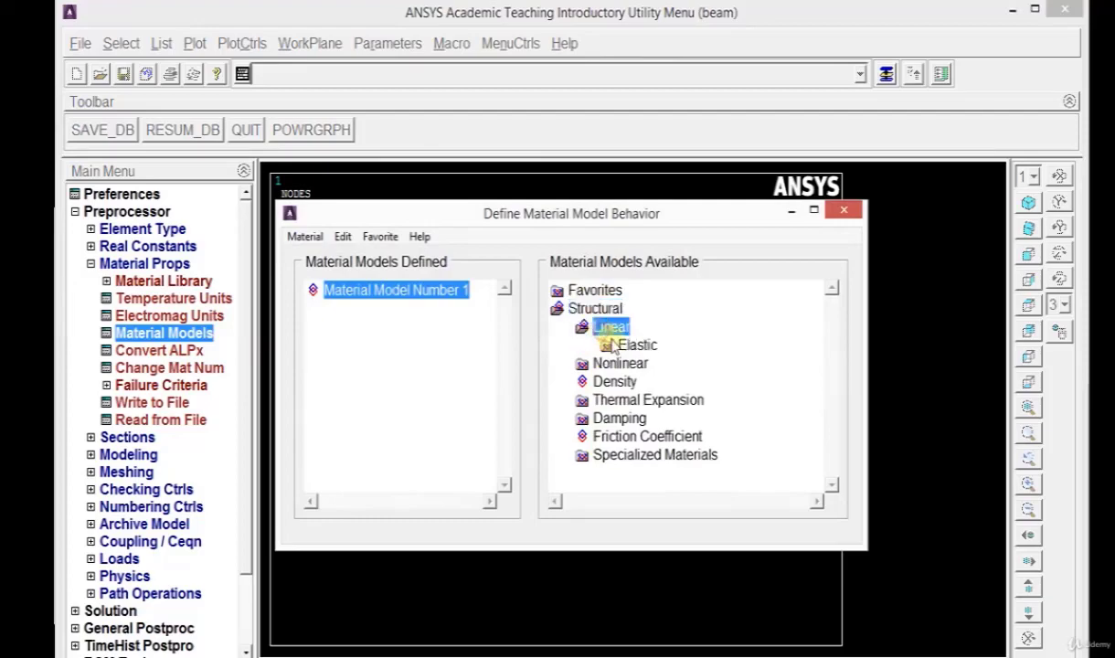
double_click(625, 349)
left_click(656, 366)
double_click(656, 366)
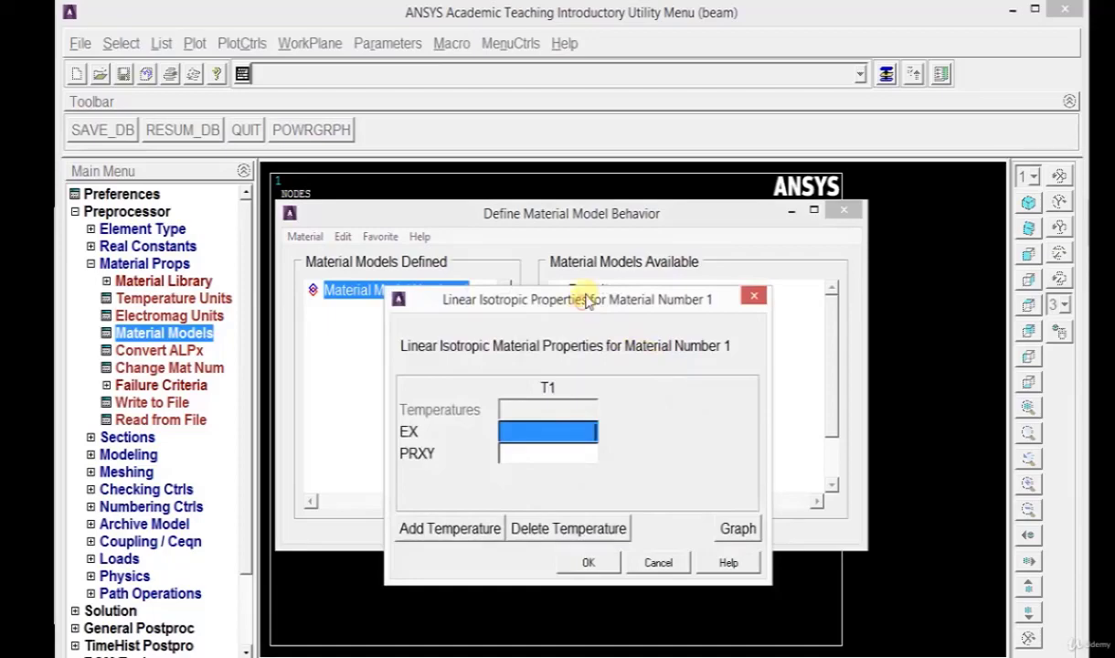
- Set the isotropic material's EX to 200e6 and PRXY to 0.3, and finish the material definition
left_click_drag(583, 309, 594, 245)
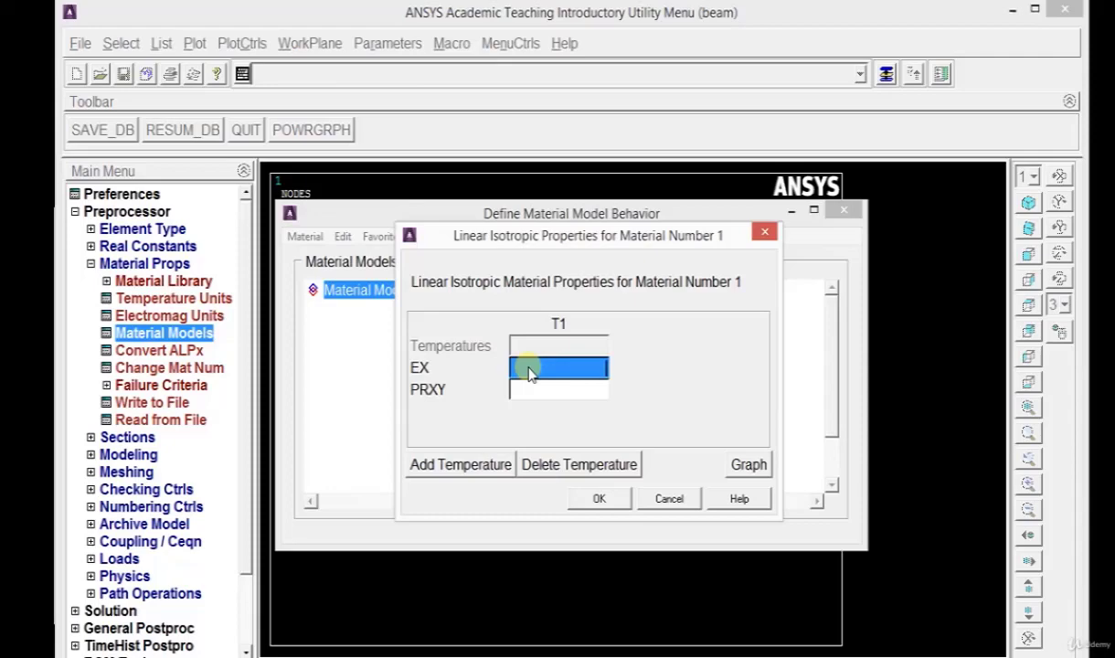
type("200e6")
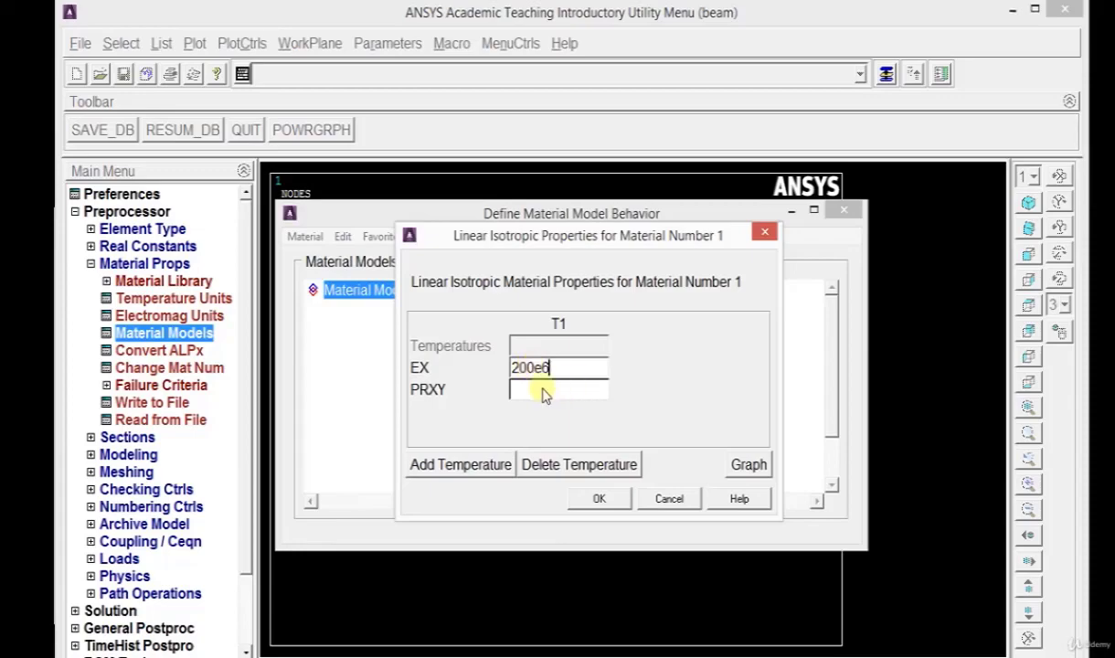
left_click(533, 392)
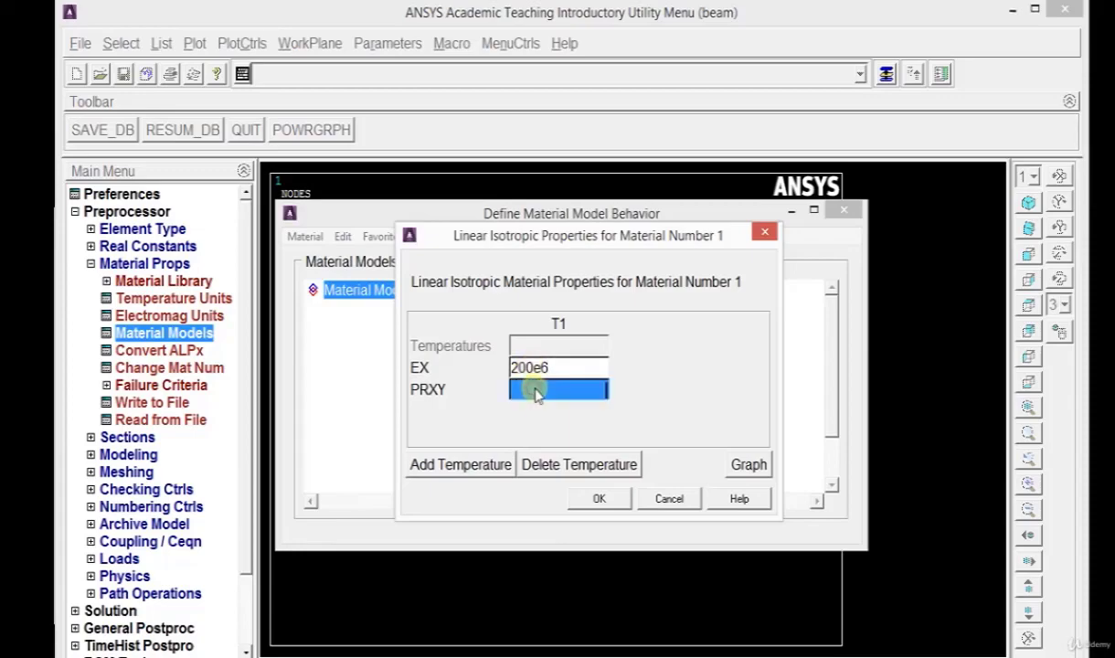
type(".3")
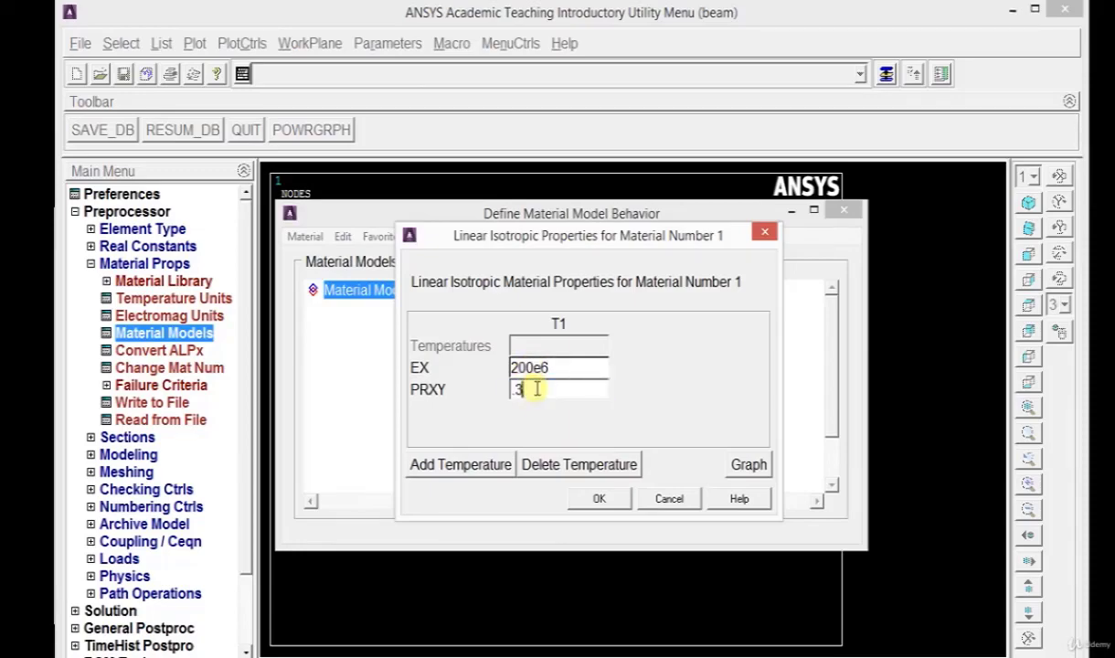
left_click(599, 498)
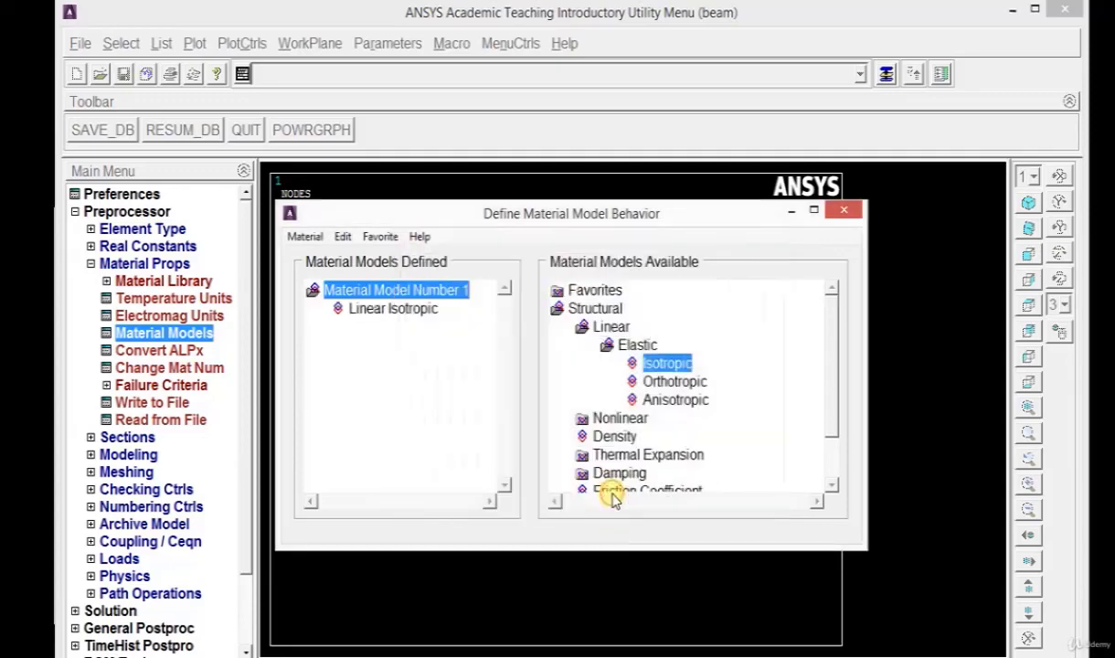
left_click(844, 211)
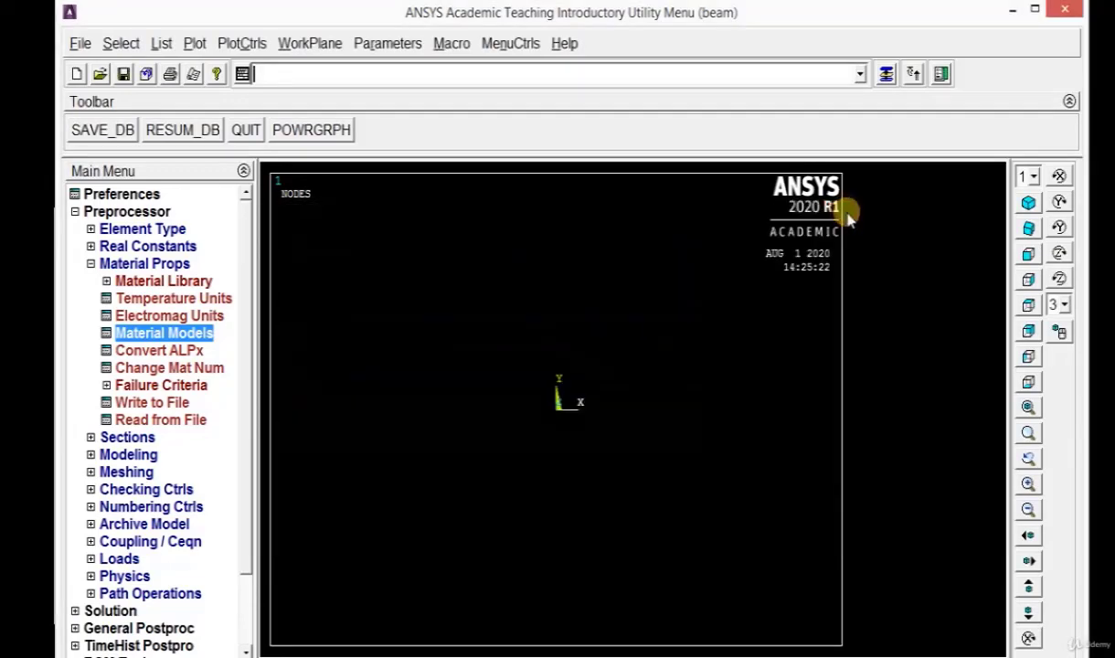
- Open the common beam sections definition and choose the I-shaped sub-type for section 1
left_click(126, 438)
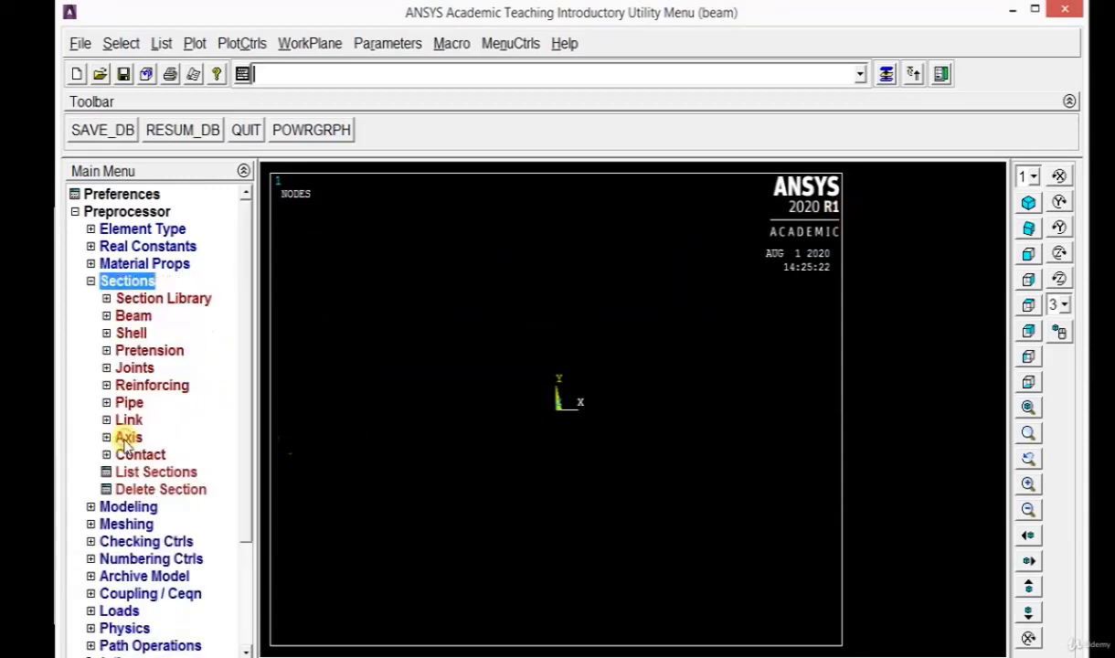
left_click(133, 315)
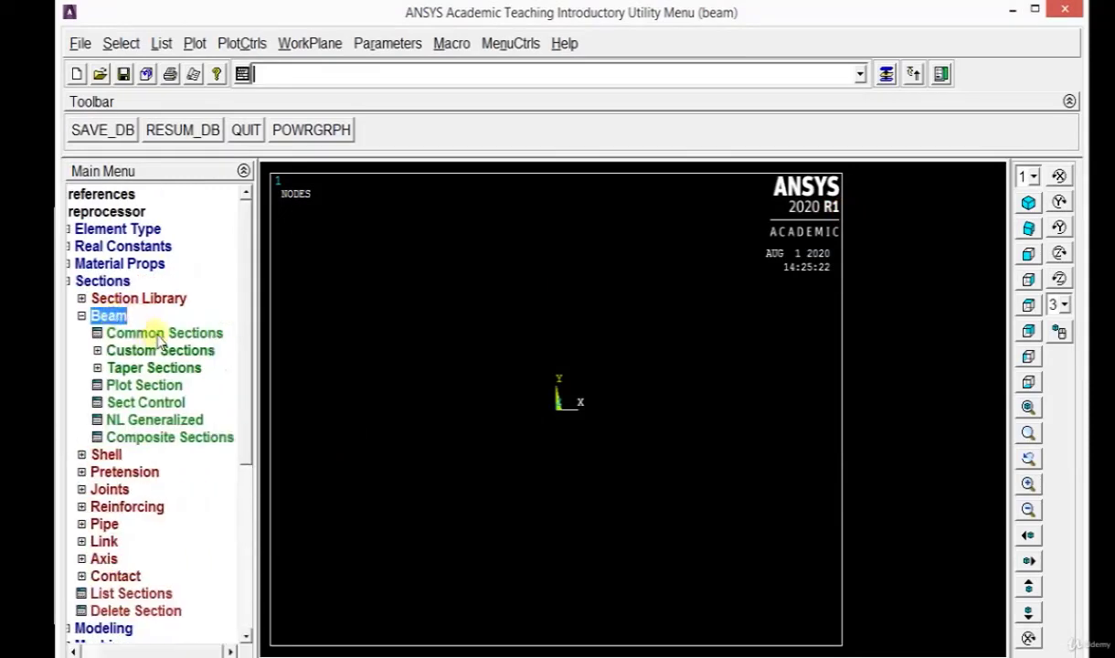
left_click(160, 335)
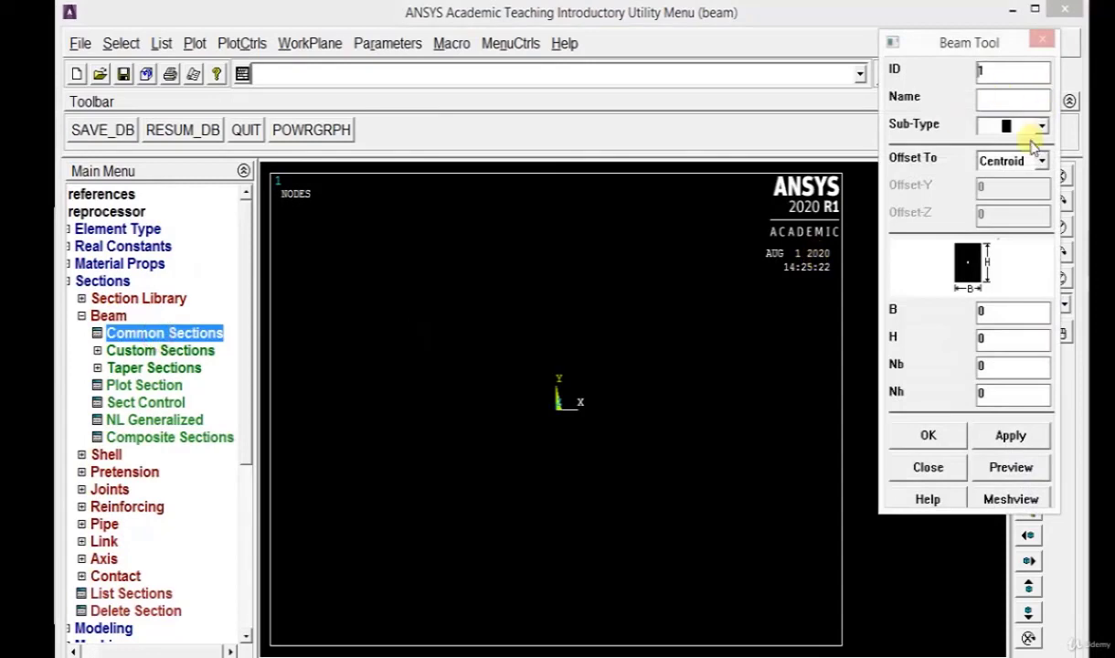
left_click(1040, 126)
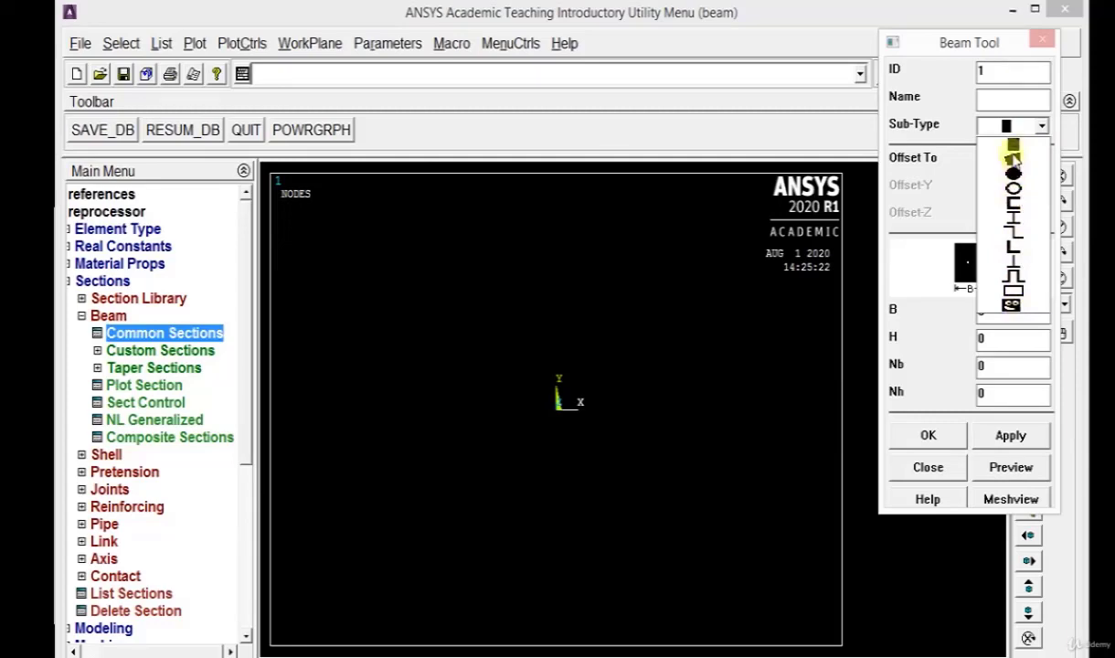
left_click(1013, 222)
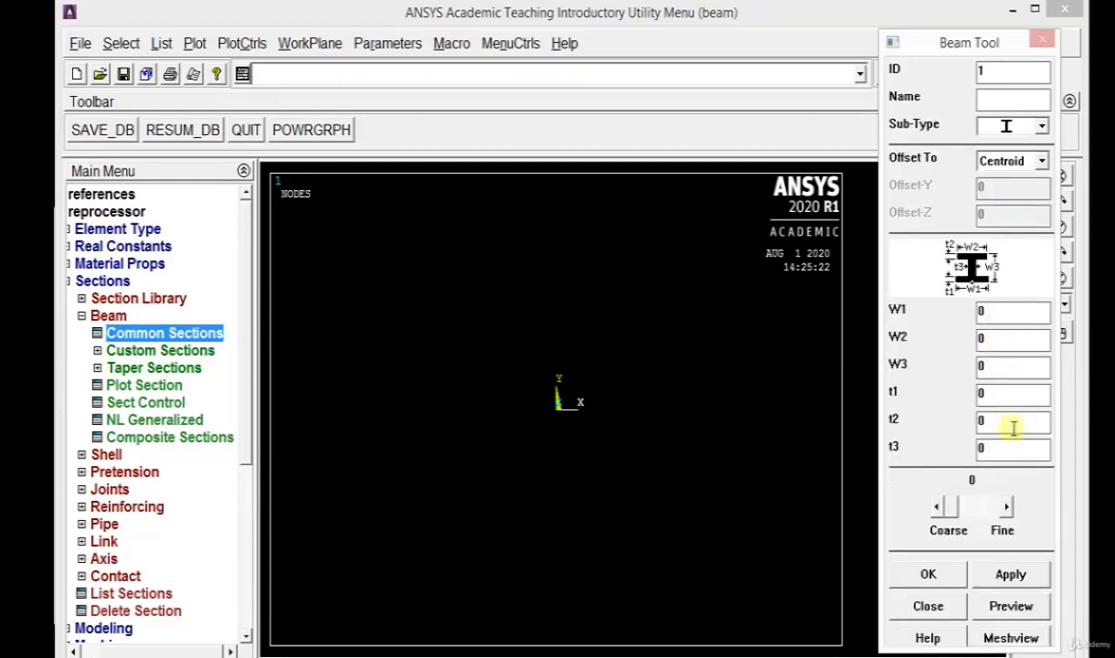
- Change section 1 to the solid rectangular sub-type and set its width B to 0.1
left_click(1041, 128)
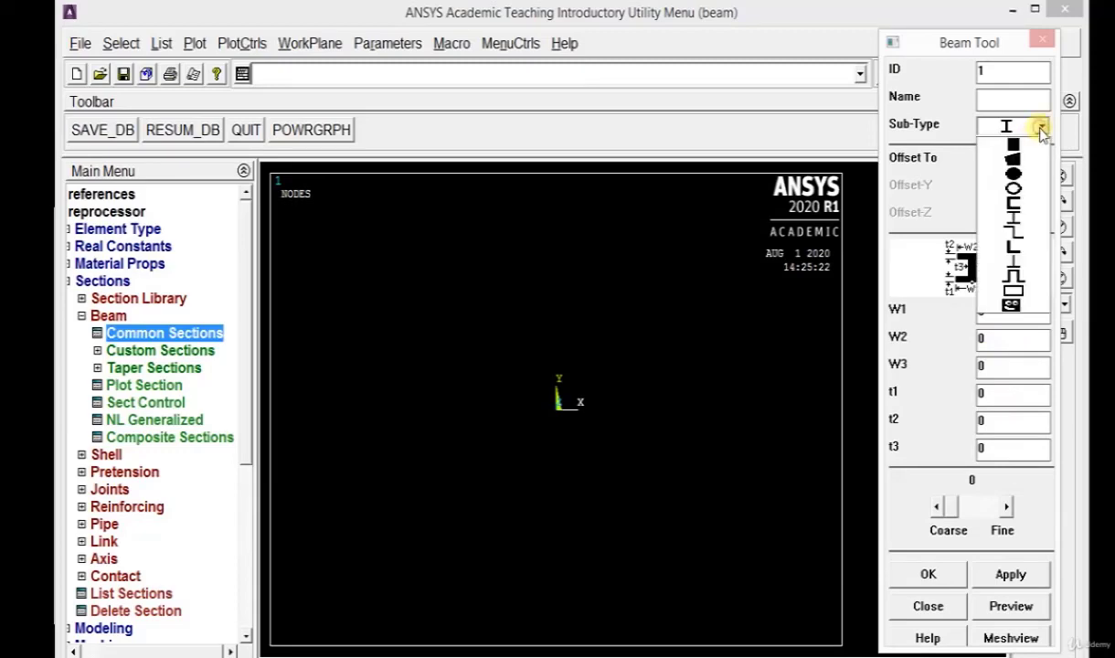
left_click(1025, 148)
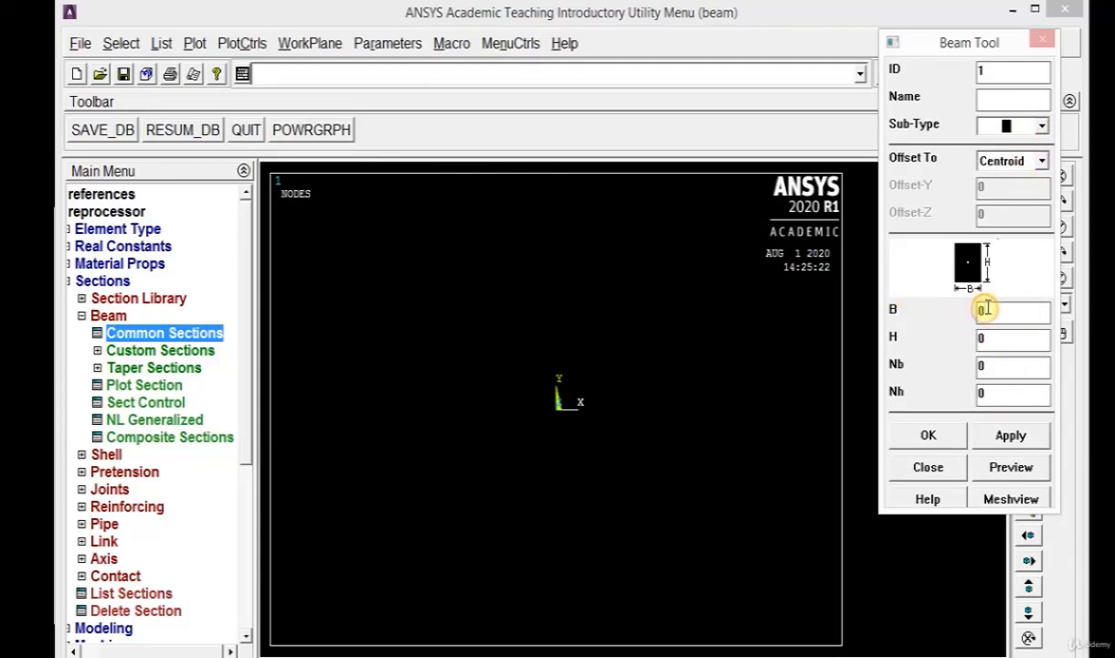
left_click(989, 340)
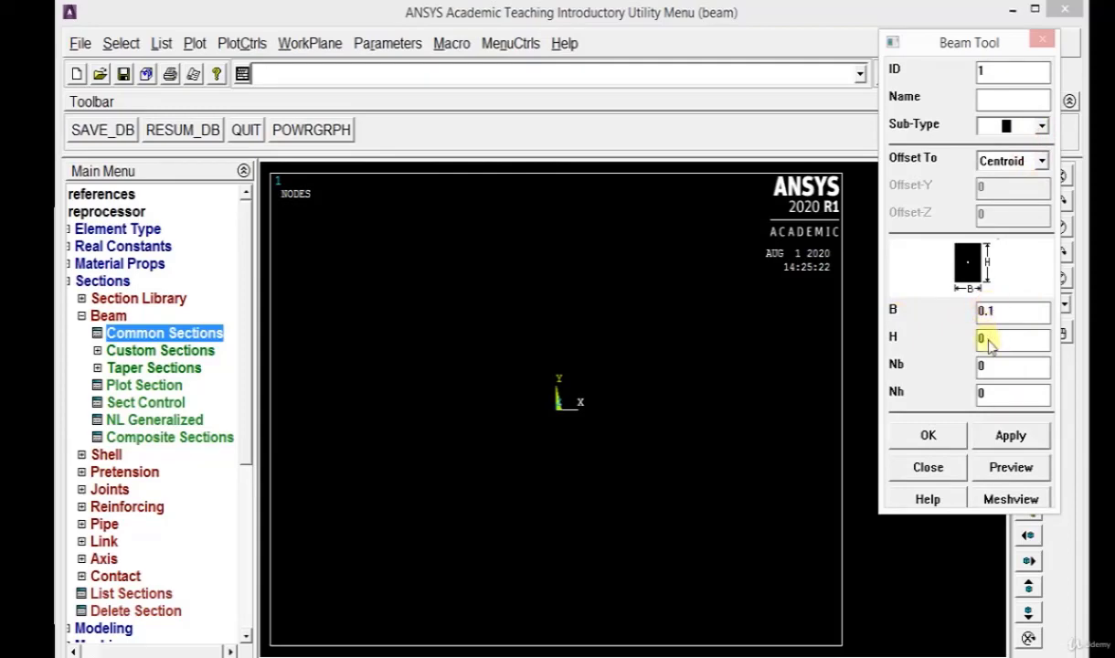
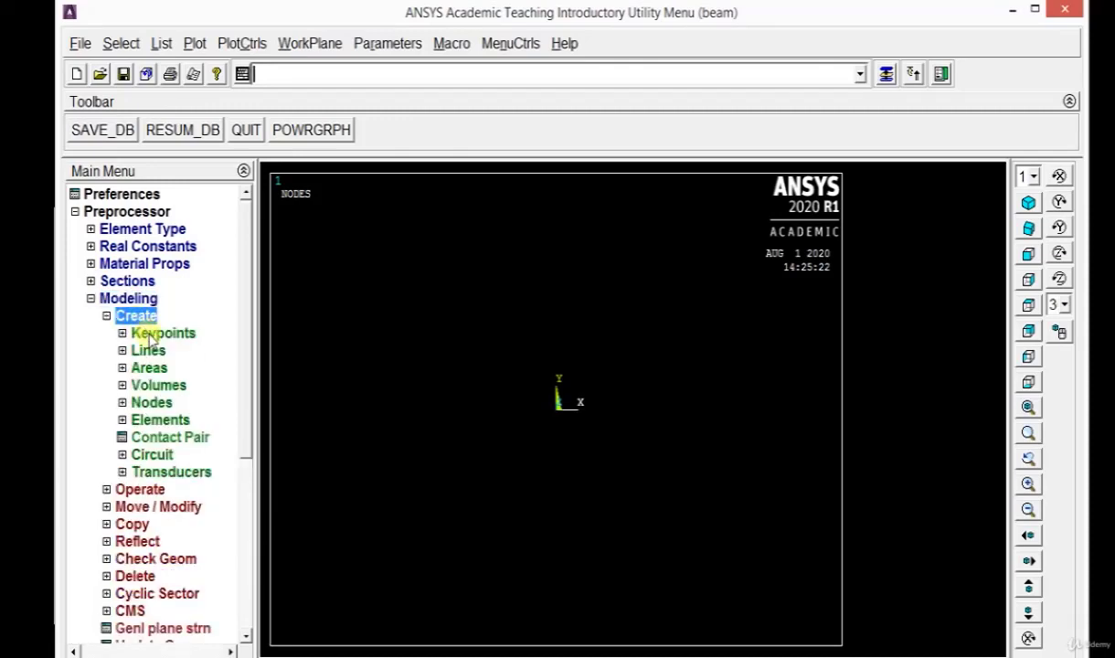
- Create keypoint 1 at the origin of the active coordinate system
key("alt+Tab")
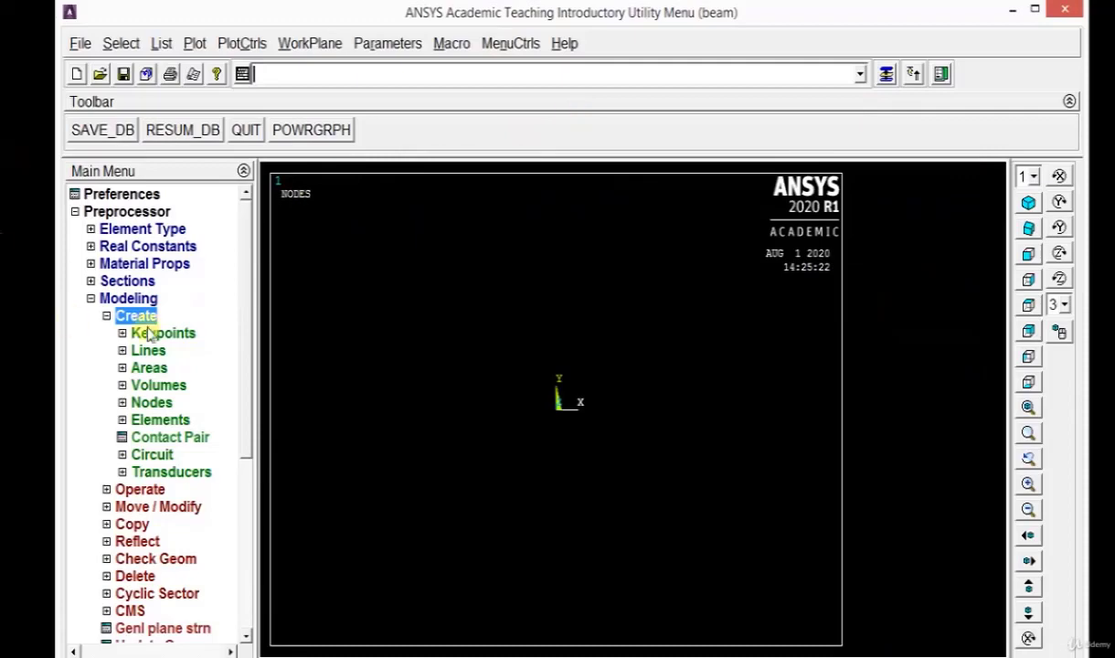
left_click(148, 335)
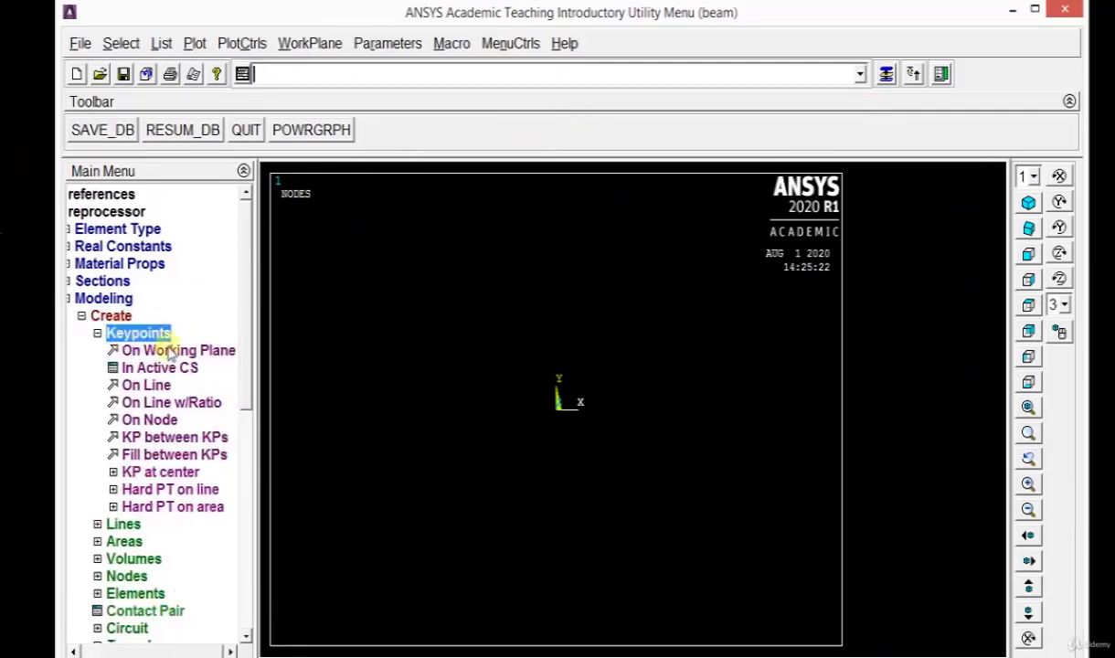
left_click(169, 369)
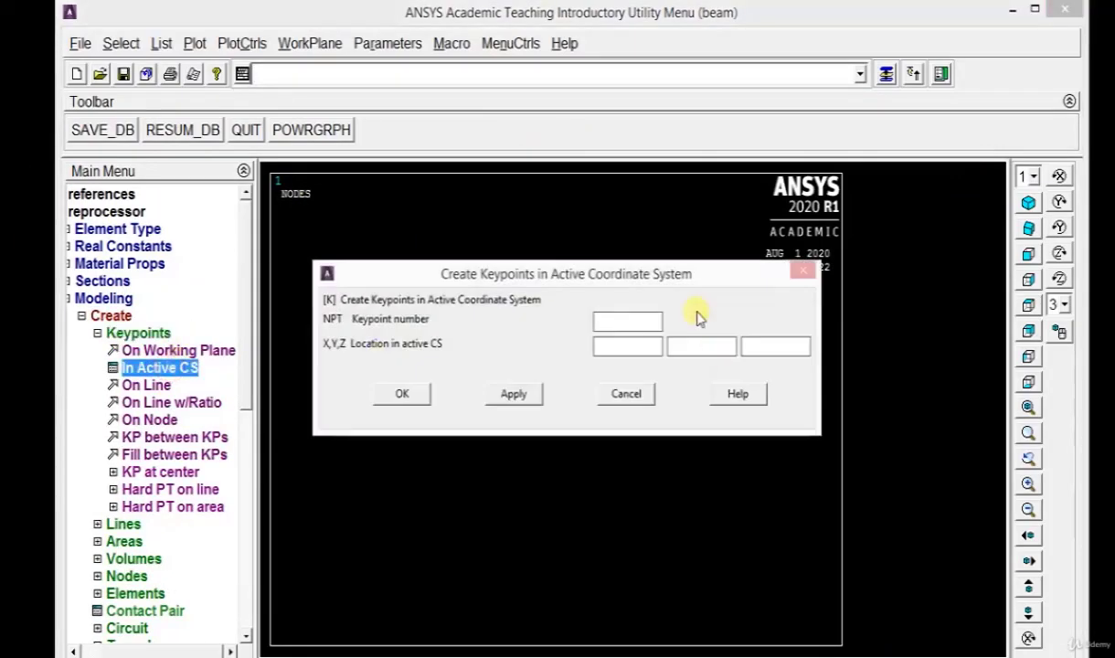
left_click(612, 346)
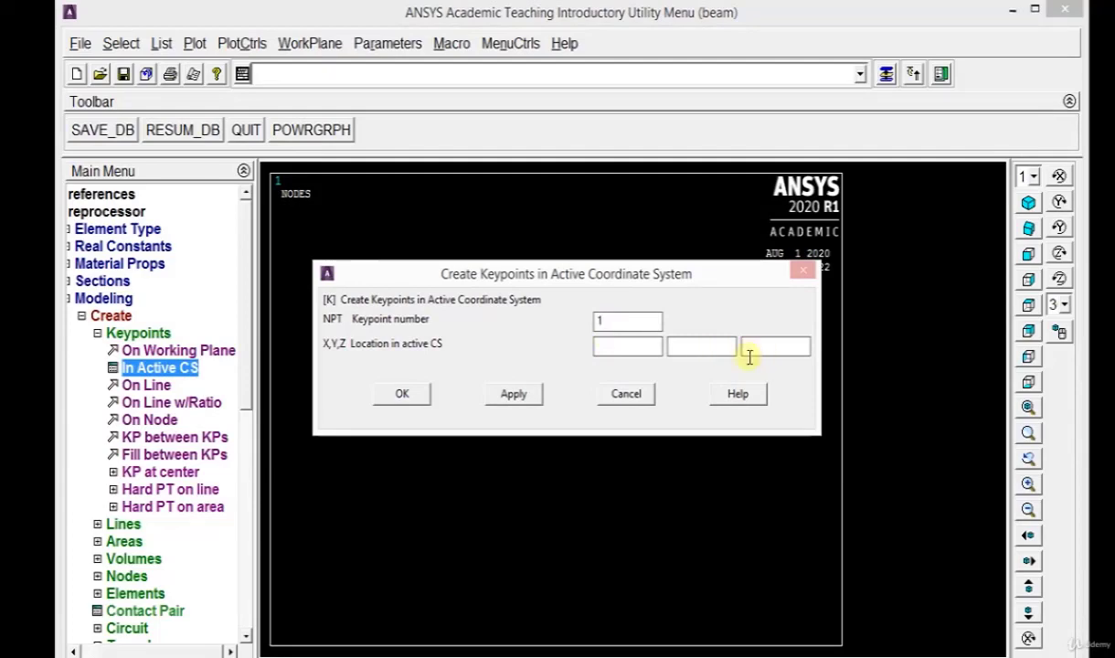
left_click(604, 345)
left_click(514, 394)
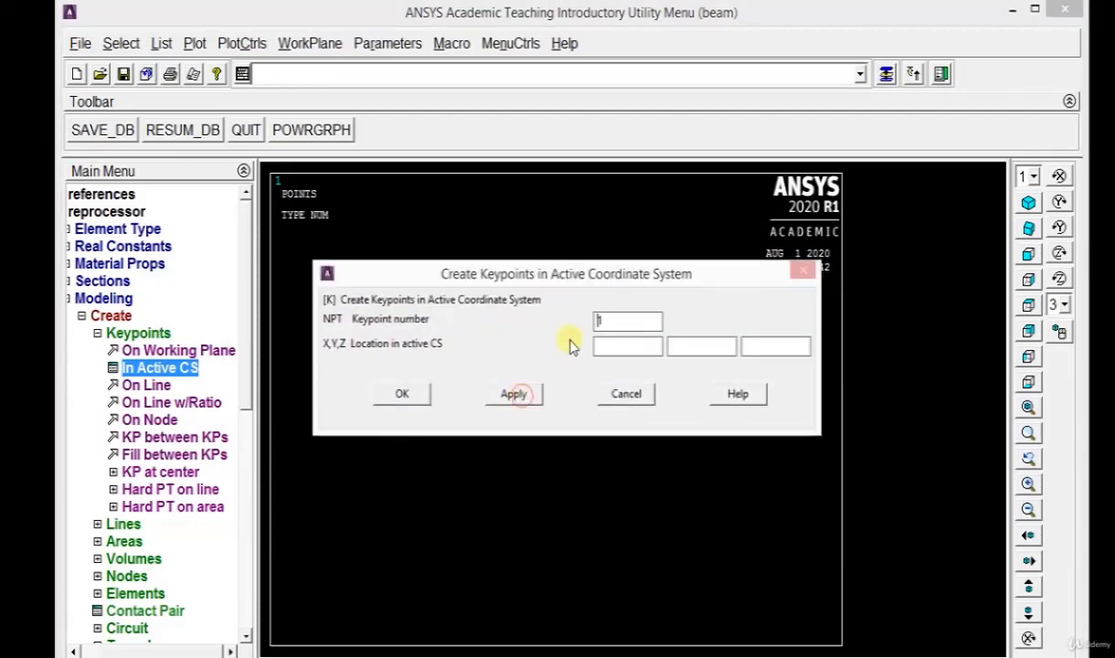
- Create keypoint 2 at X = 3 and keypoint 3 farther along the X axis, and finish the keypoint definition
type("2")
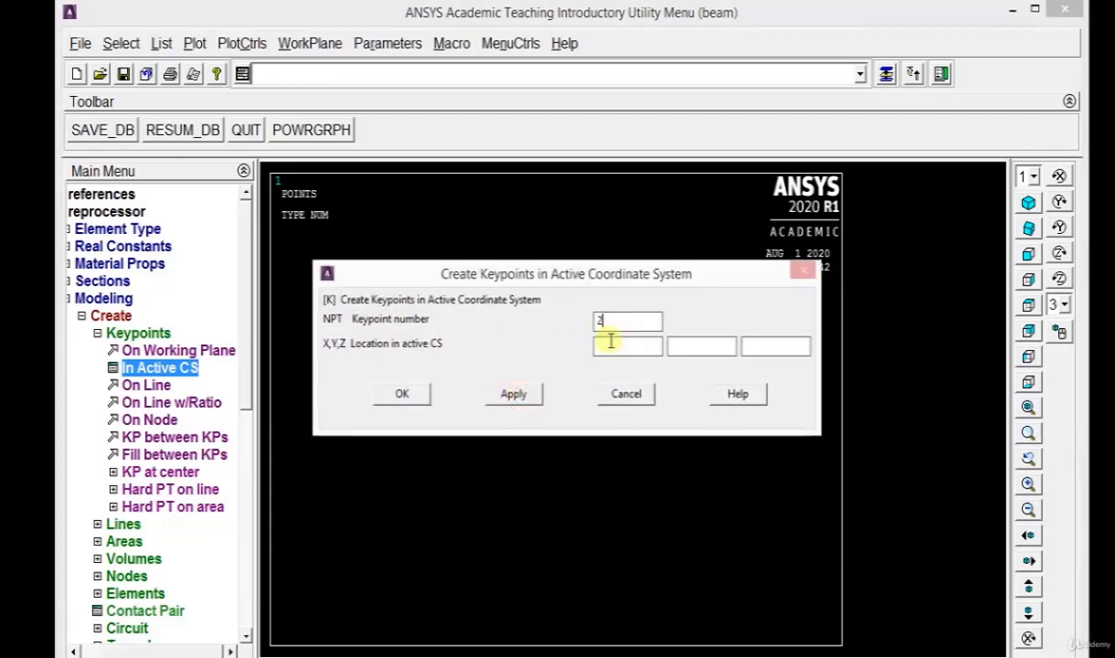
type("3")
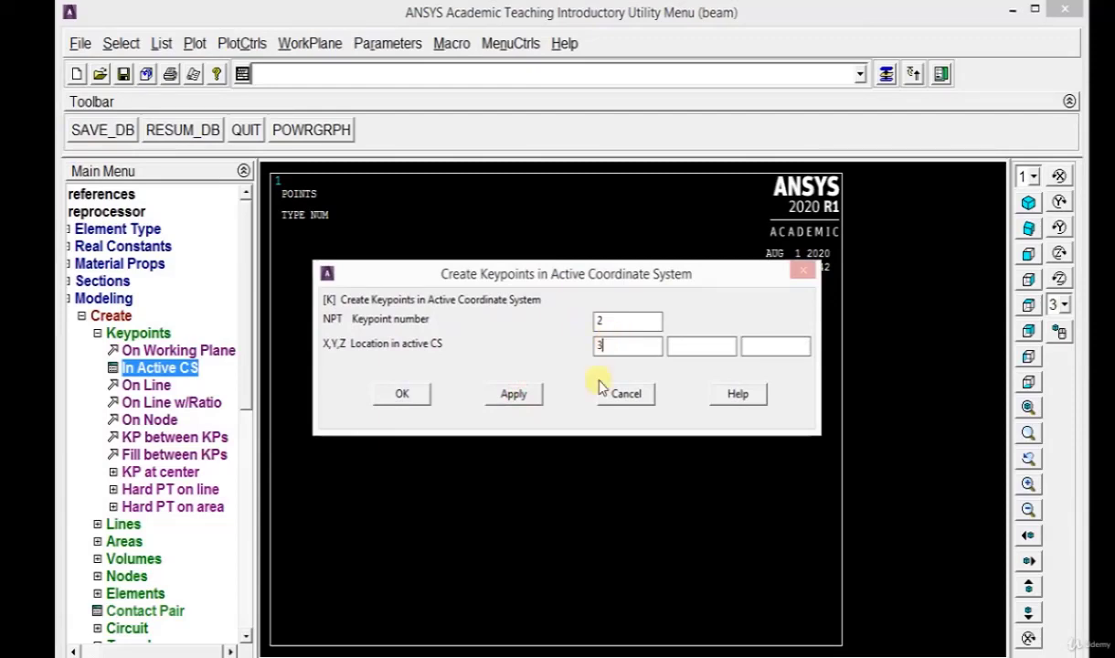
left_click(513, 394)
double_click(614, 322)
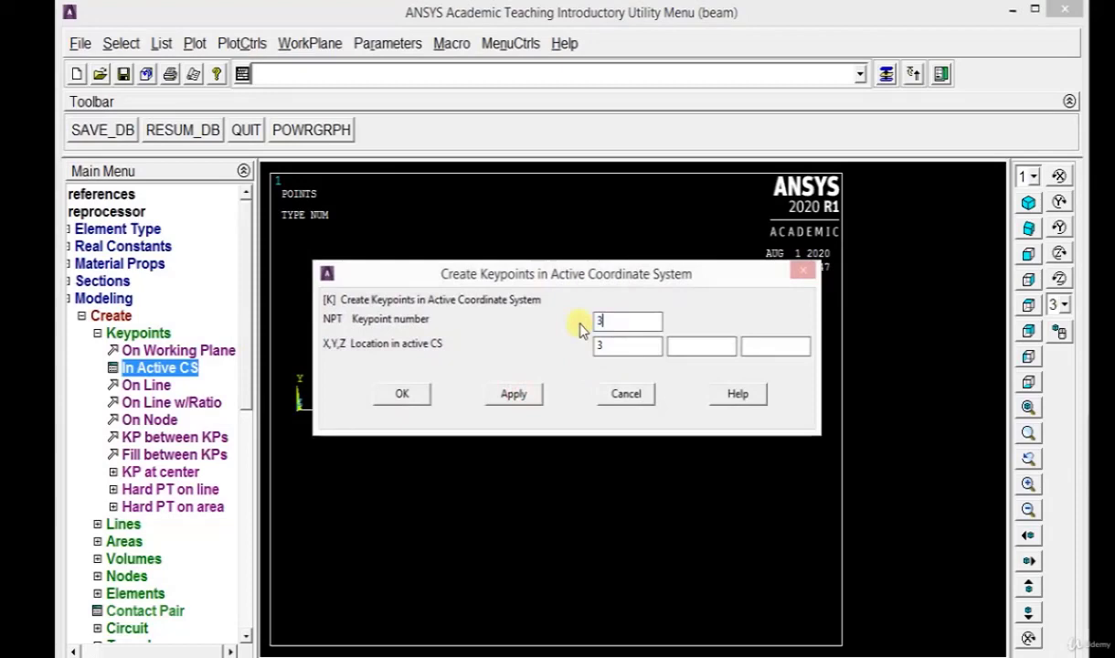
double_click(621, 346)
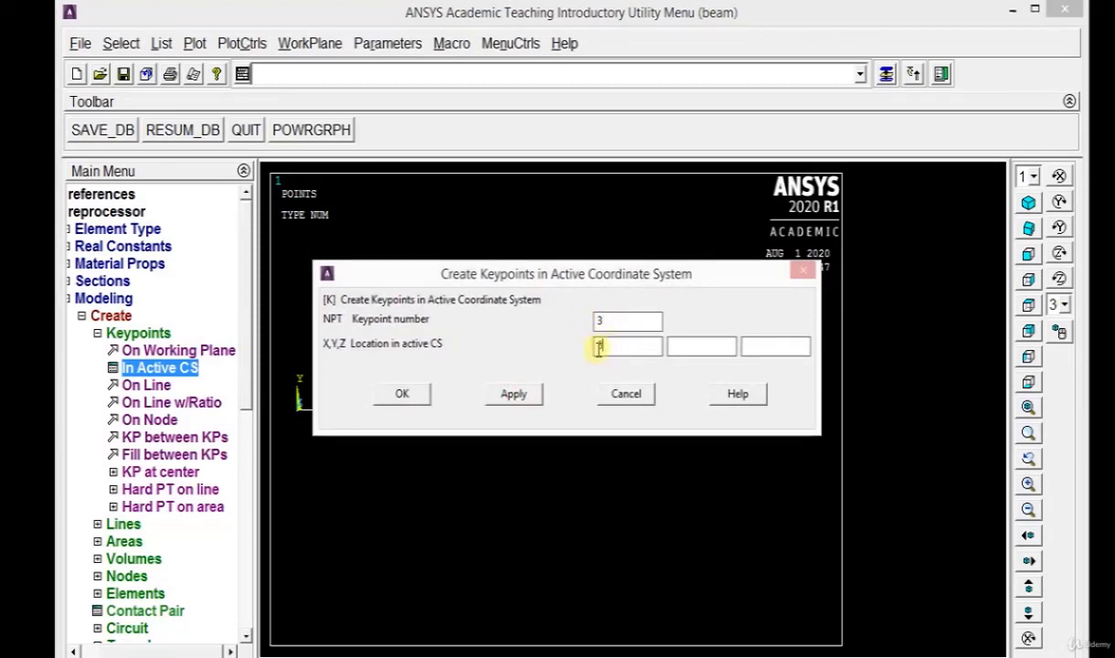
left_click(410, 402)
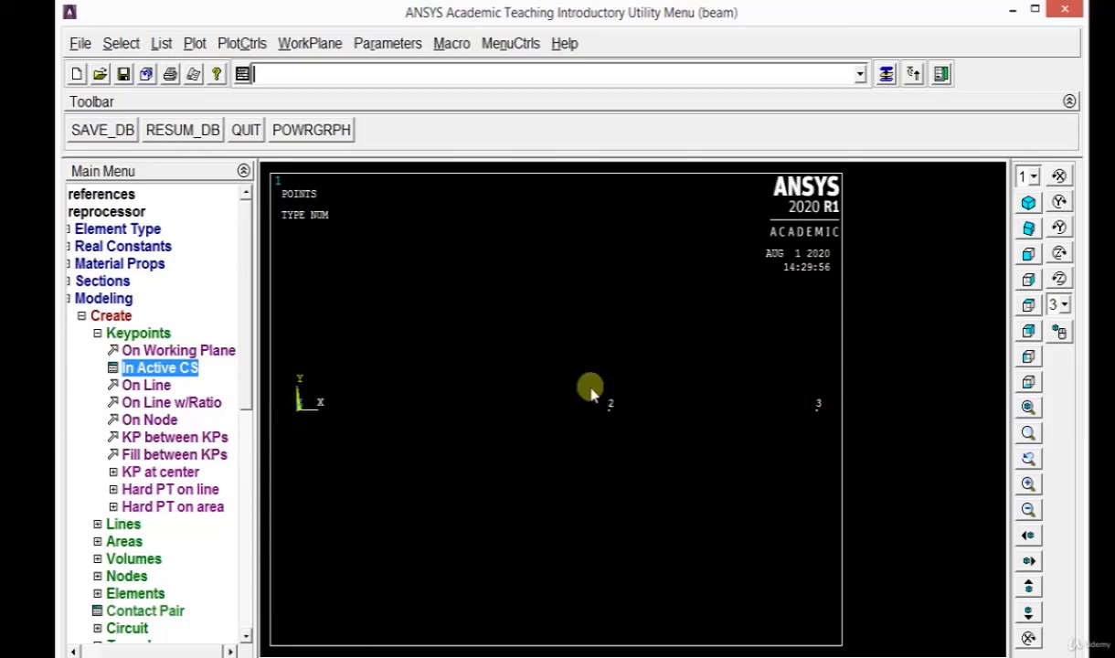
- Create two straight lines, one joining keypoints 1 and 2 and one joining keypoints 2 and 3
left_click(125, 525)
left_click(164, 367)
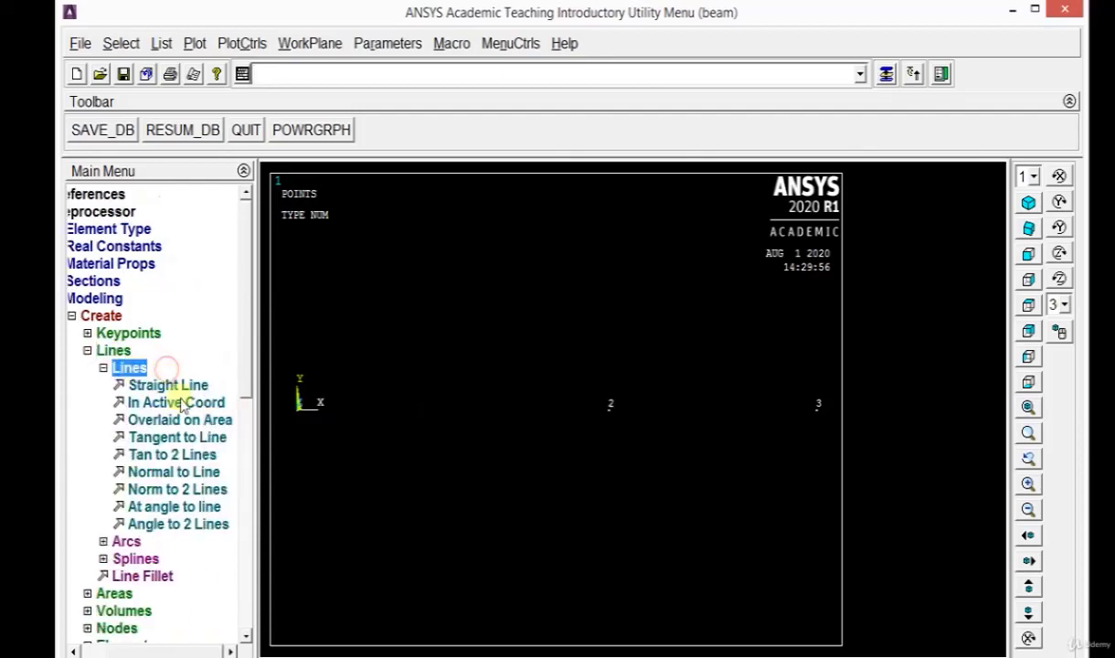
left_click(186, 385)
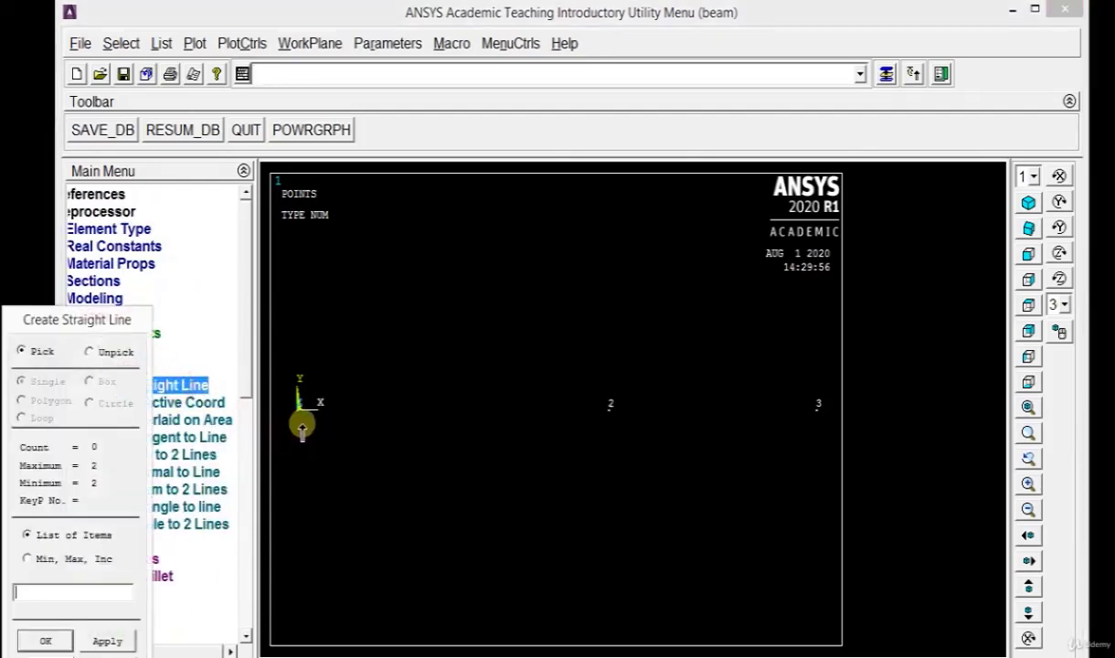
left_click(603, 431)
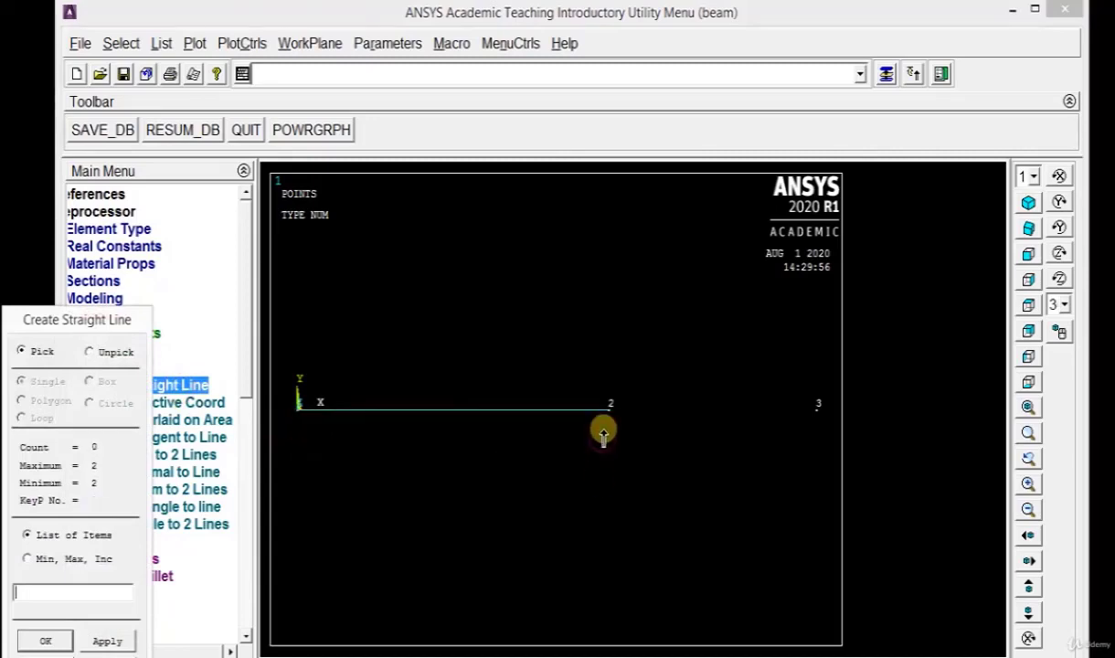
left_click(739, 429)
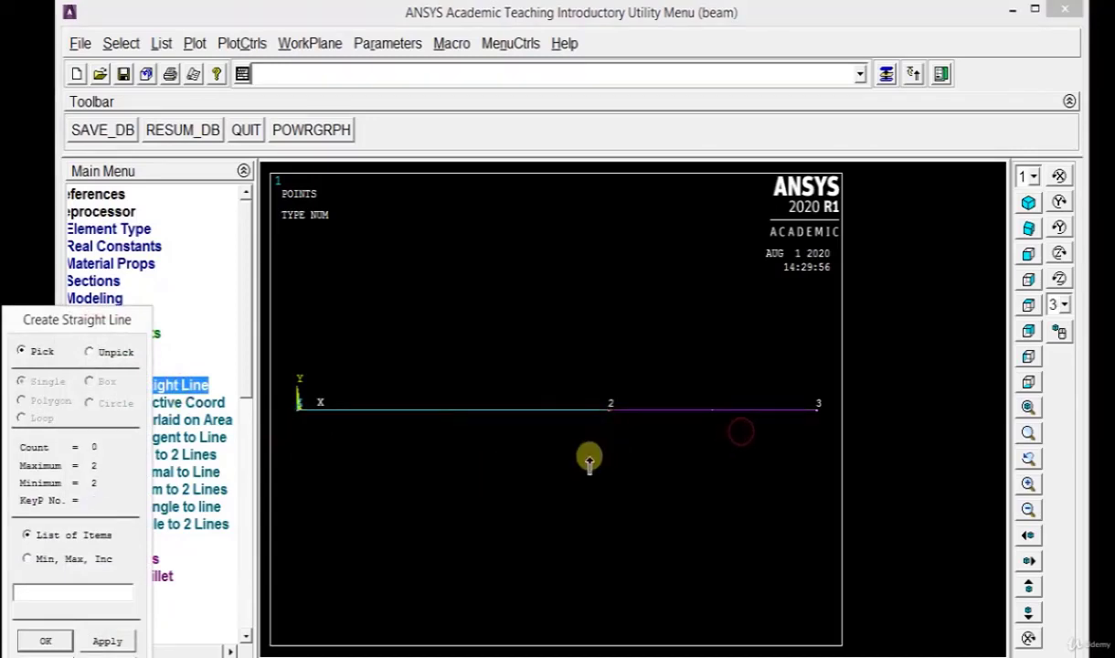
left_click(43, 642)
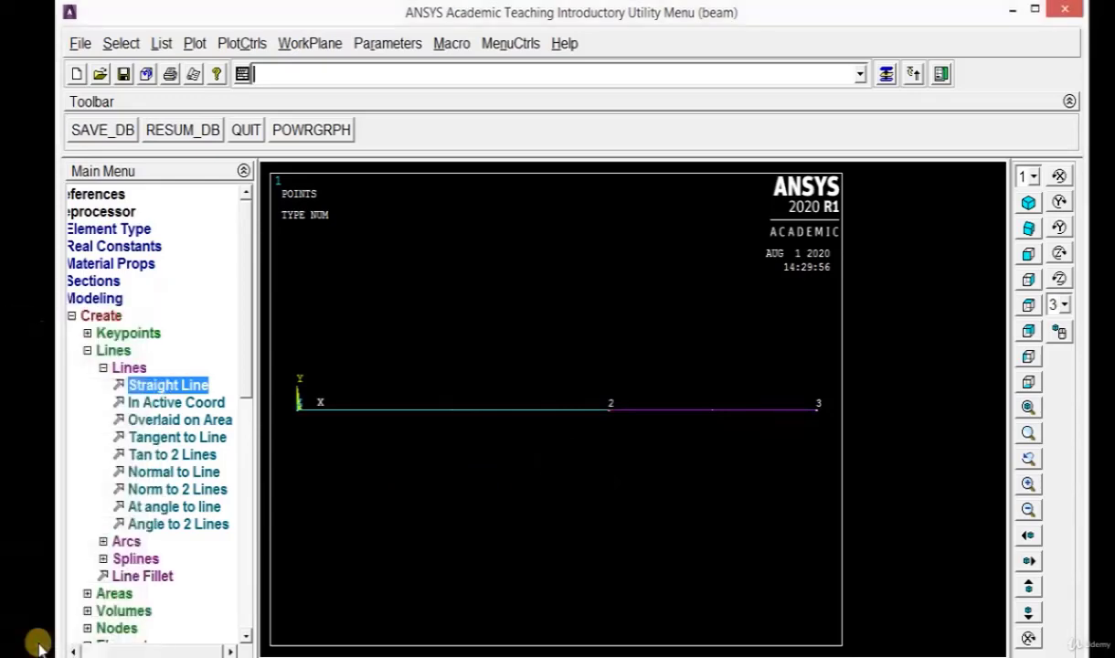
- Set the element size on both beam lines to 30 element divisions using the MeshTool
left_click(91, 298)
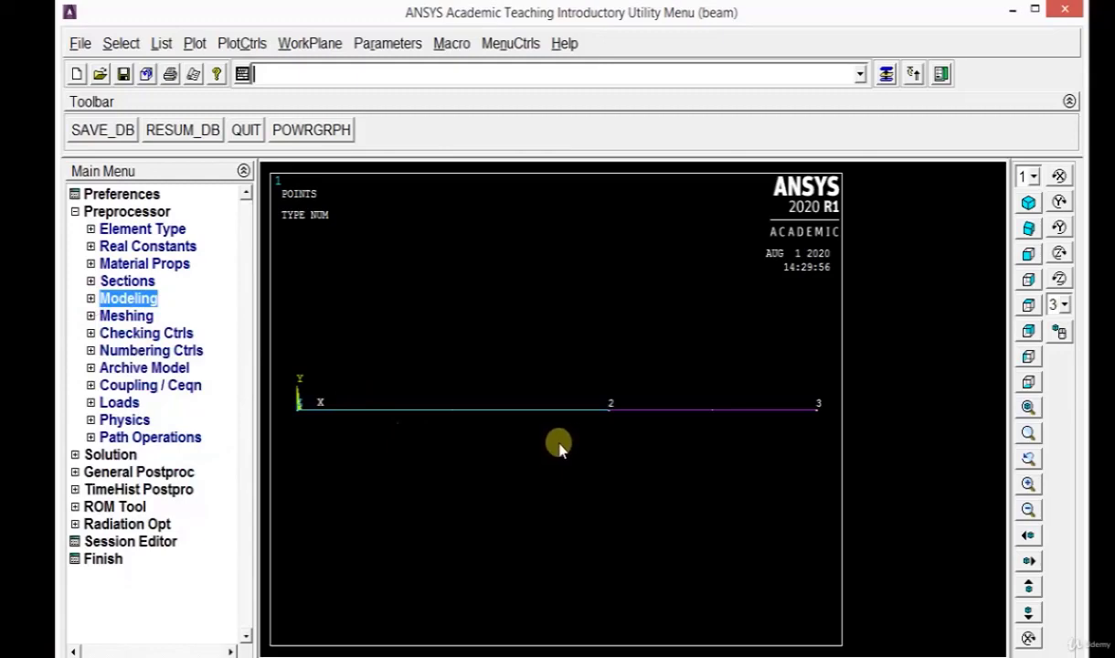
left_click(116, 317)
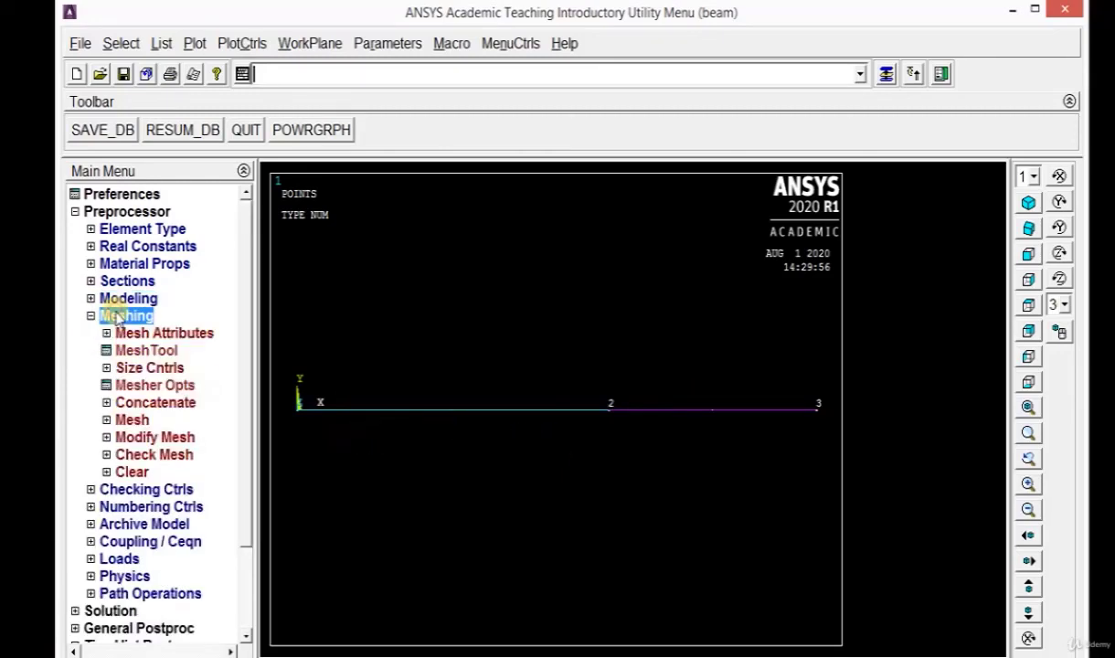
left_click(141, 351)
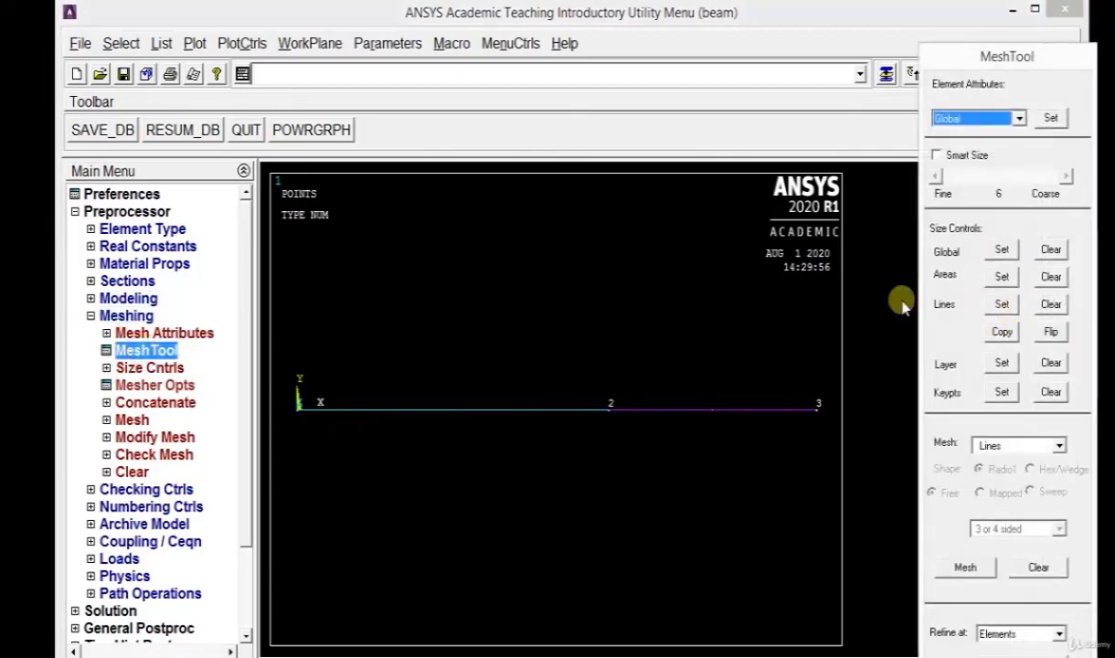
left_click(1002, 305)
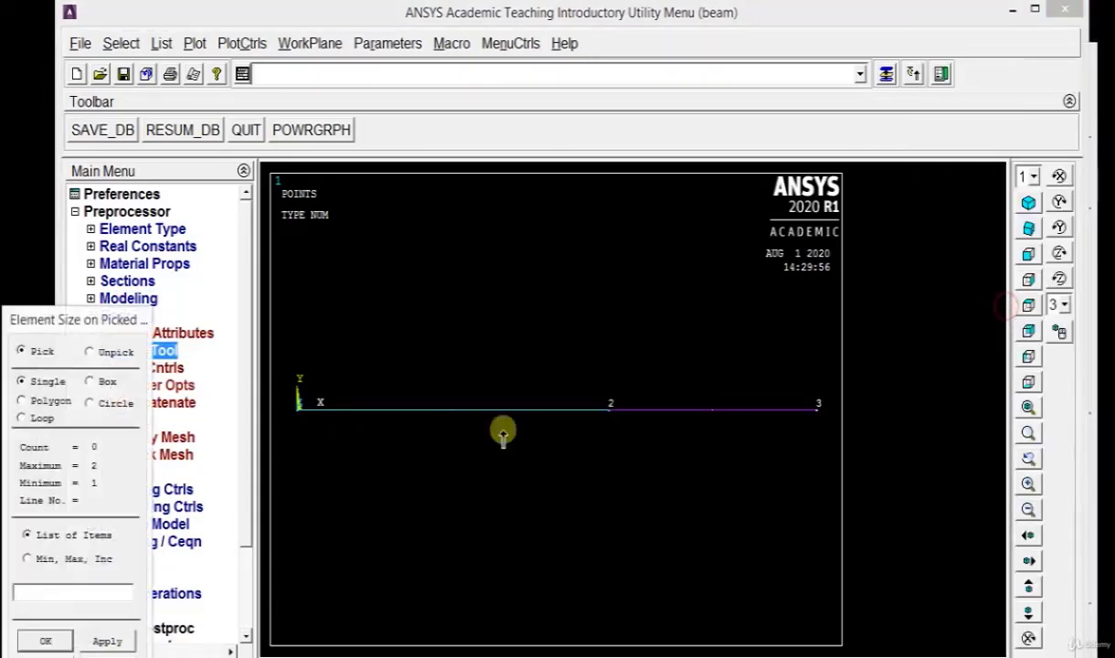
left_click(471, 424)
left_click(635, 430)
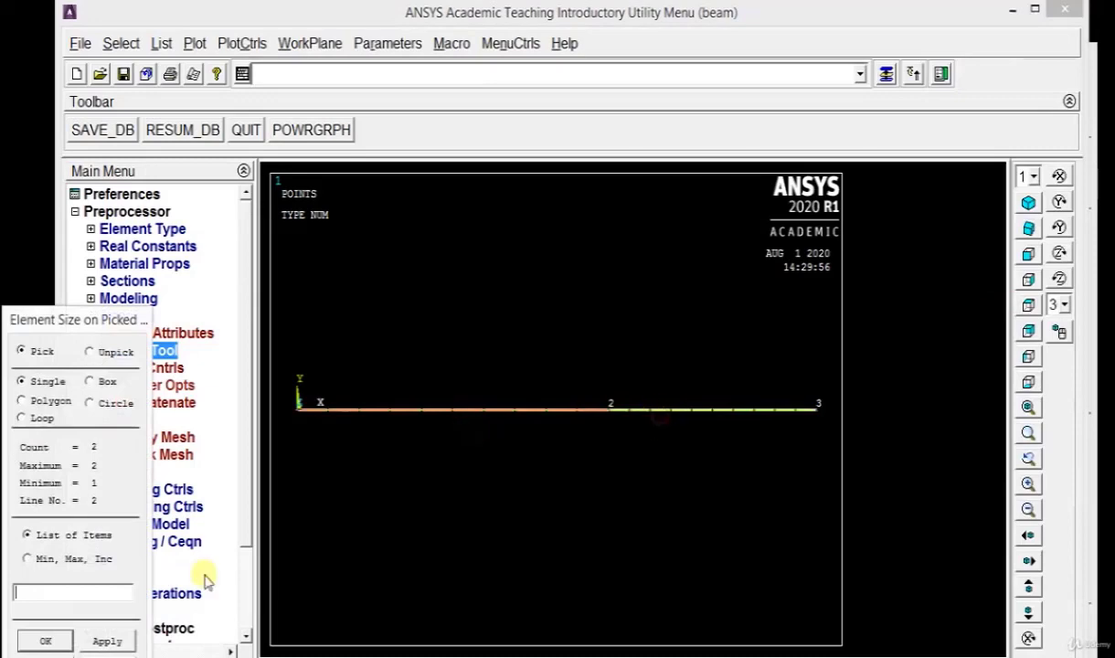
left_click(46, 641)
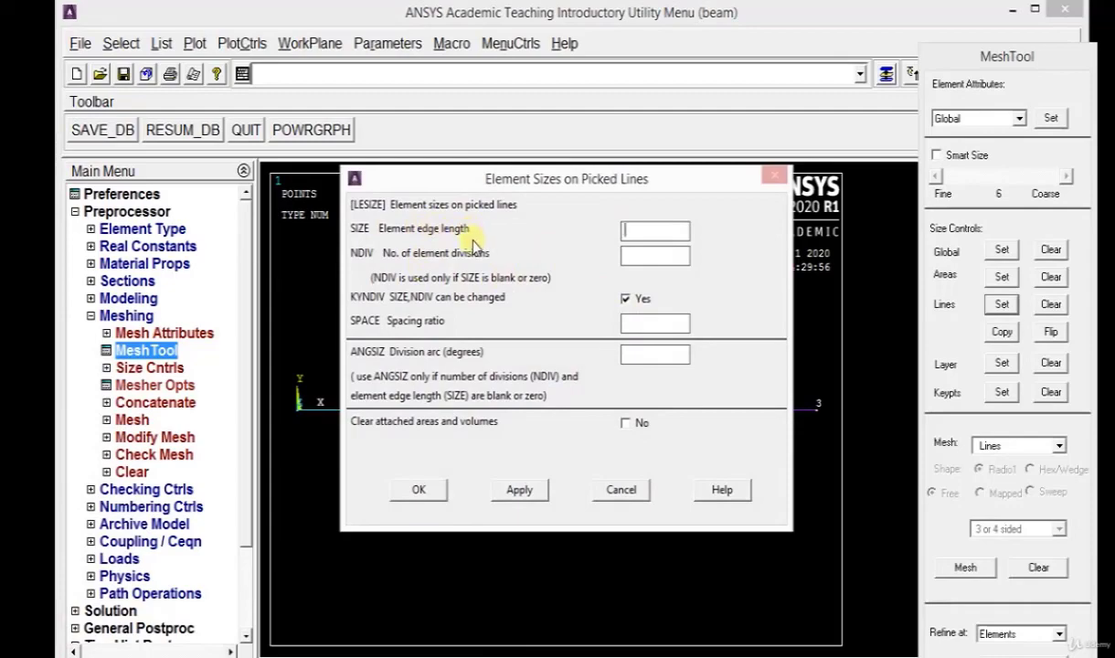
left_click(631, 260)
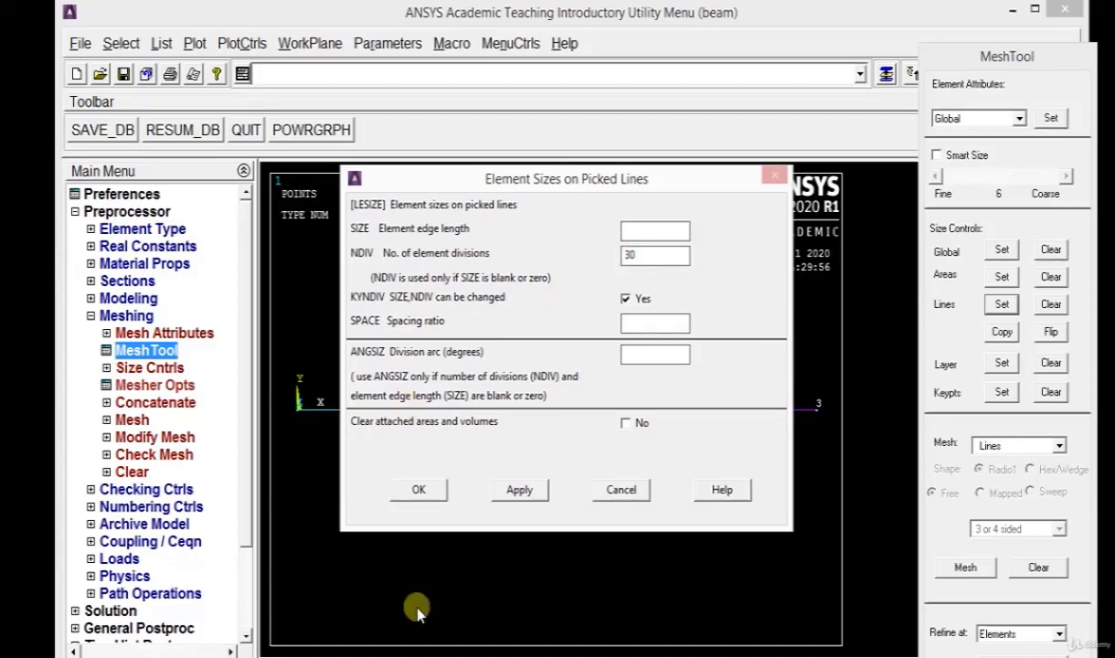
left_click(422, 491)
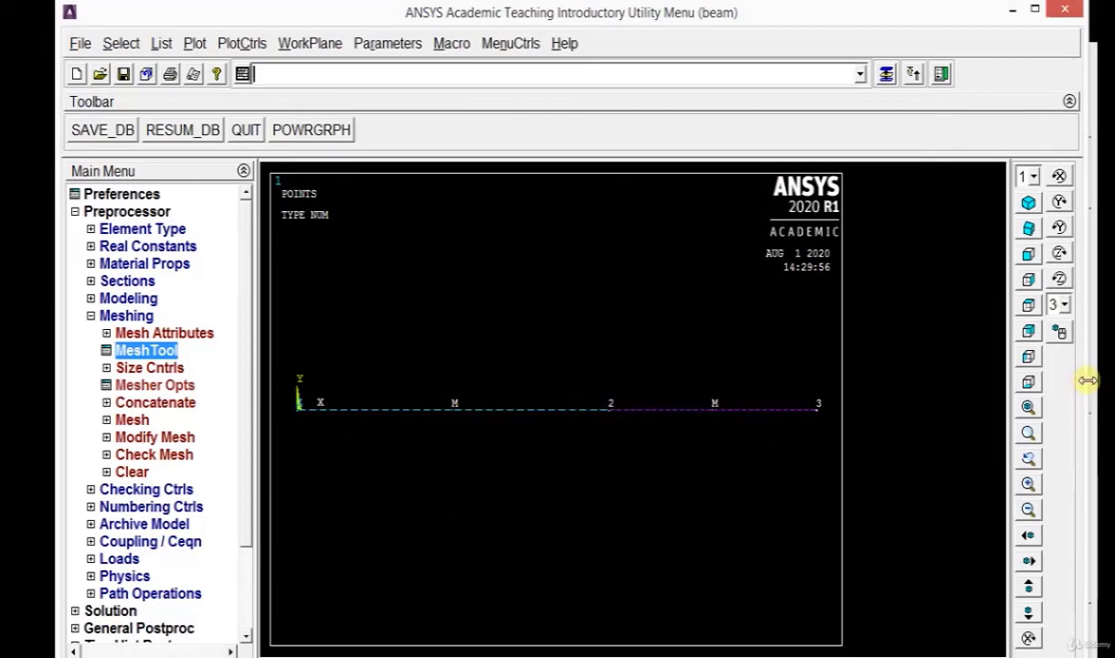
- Mesh both beam lines with the MeshTool and close the tool
left_click(885, 78)
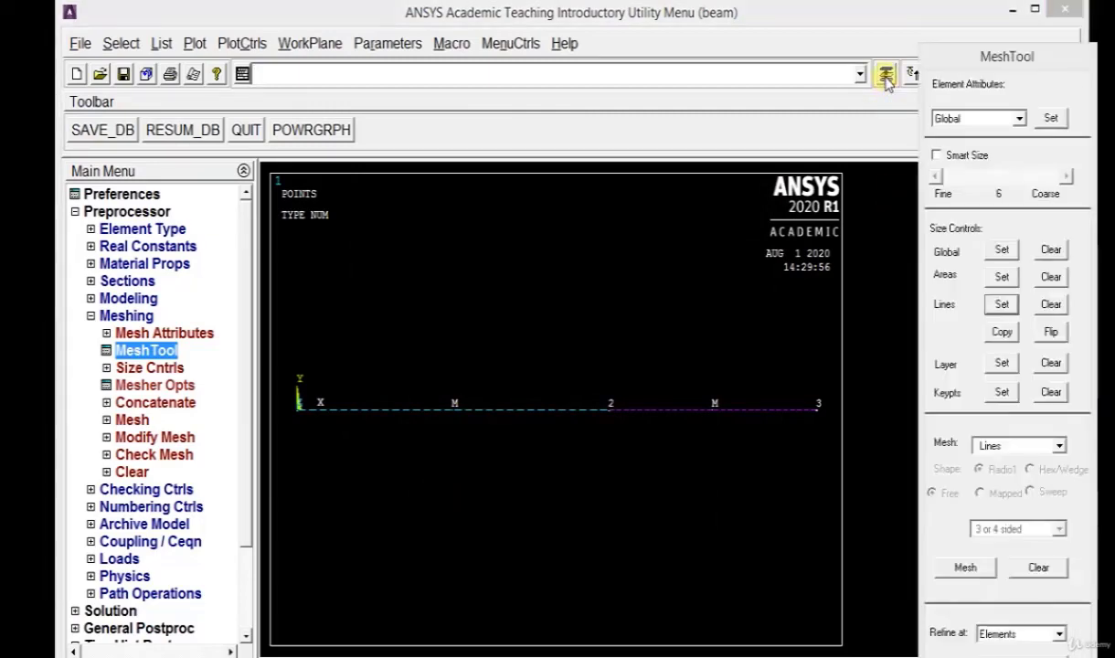
left_click(967, 568)
left_click(507, 411)
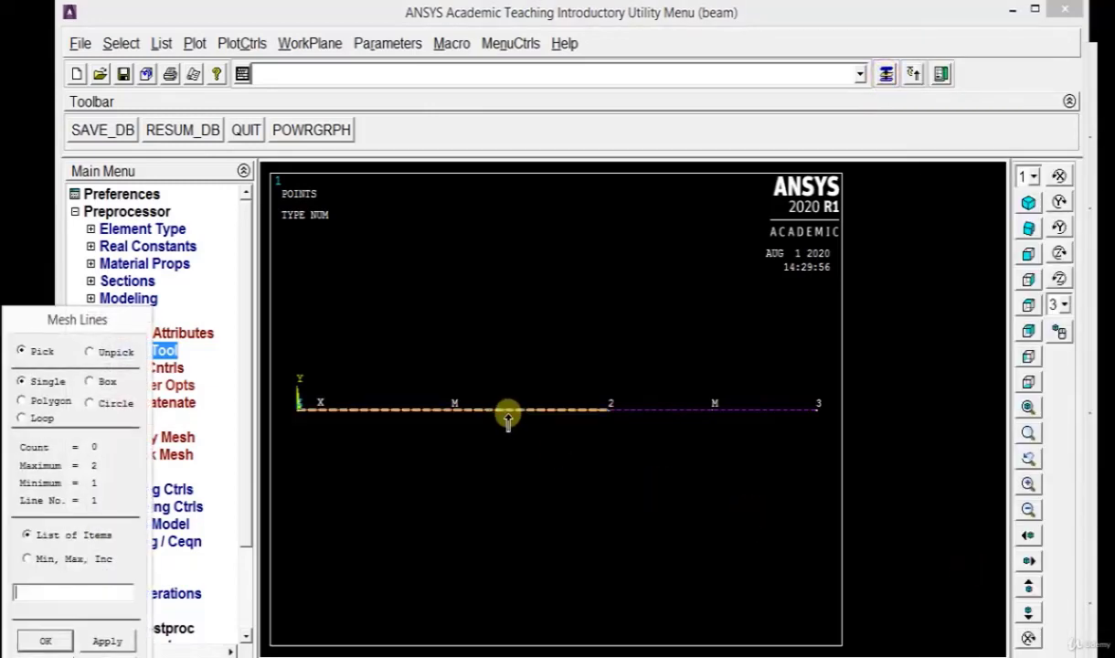
left_click(659, 419)
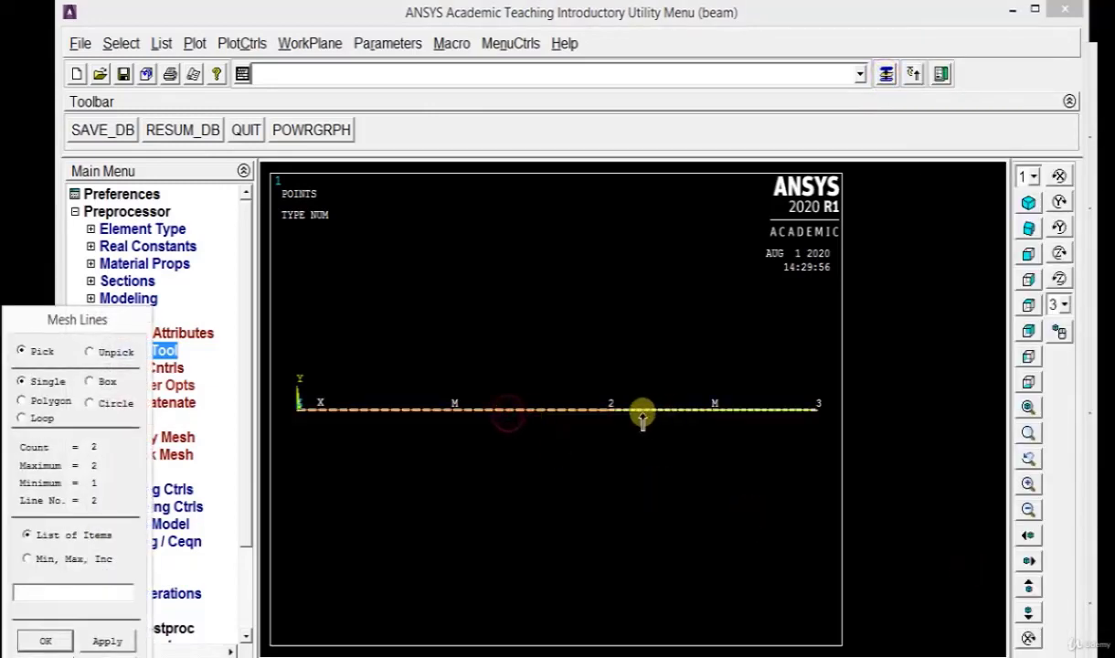
left_click(62, 643)
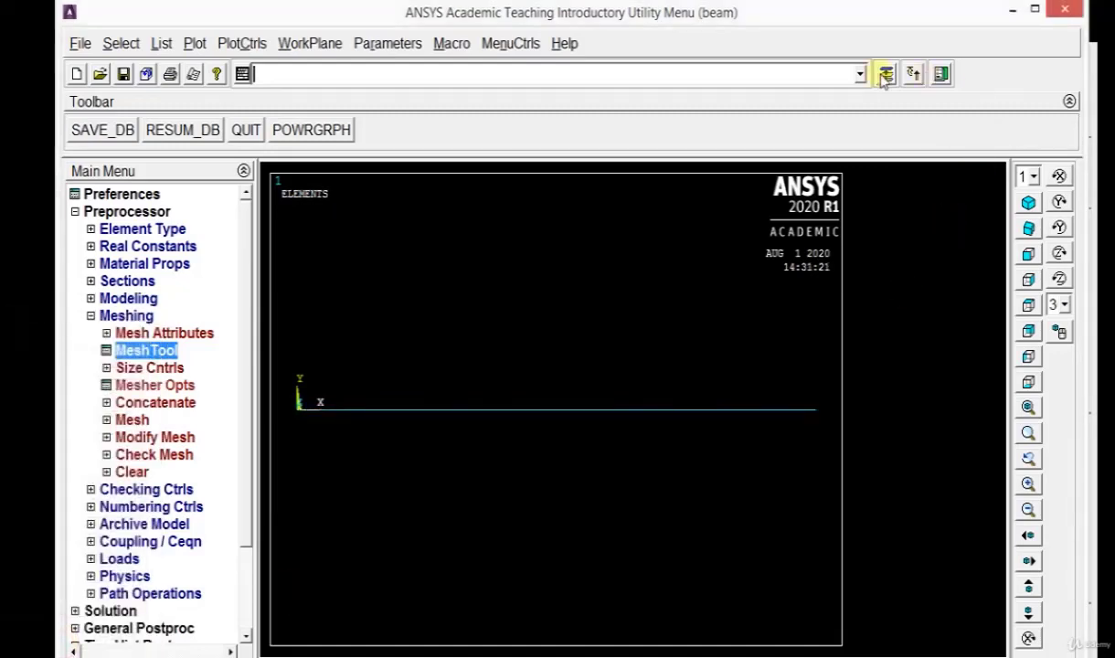
left_click(885, 75)
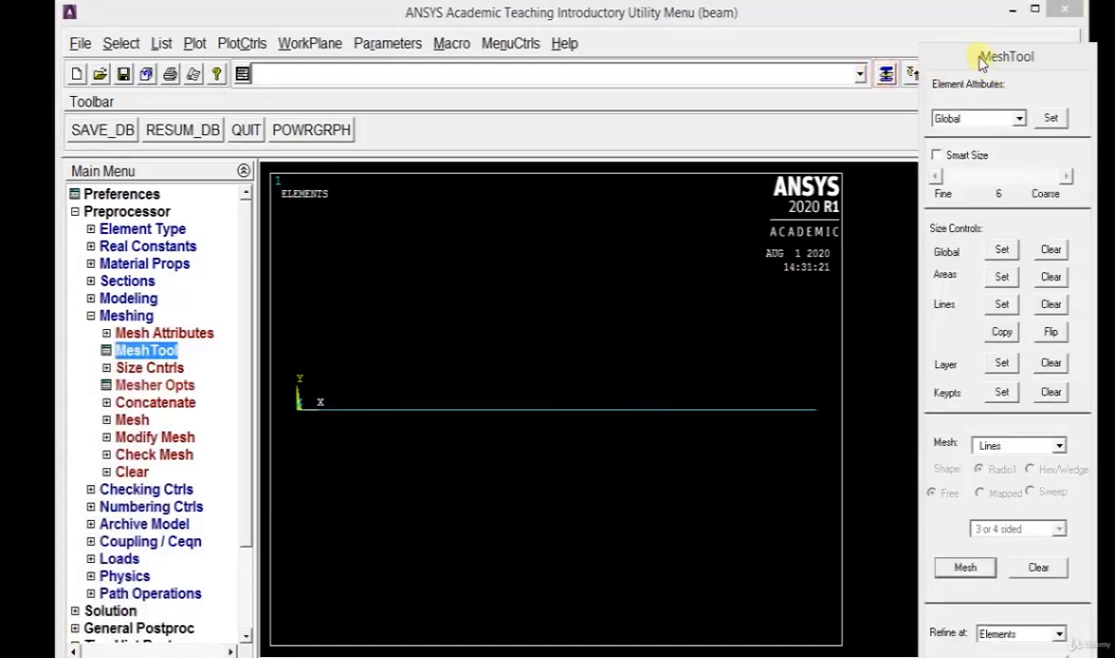
left_click_drag(1018, 50, 948, 21)
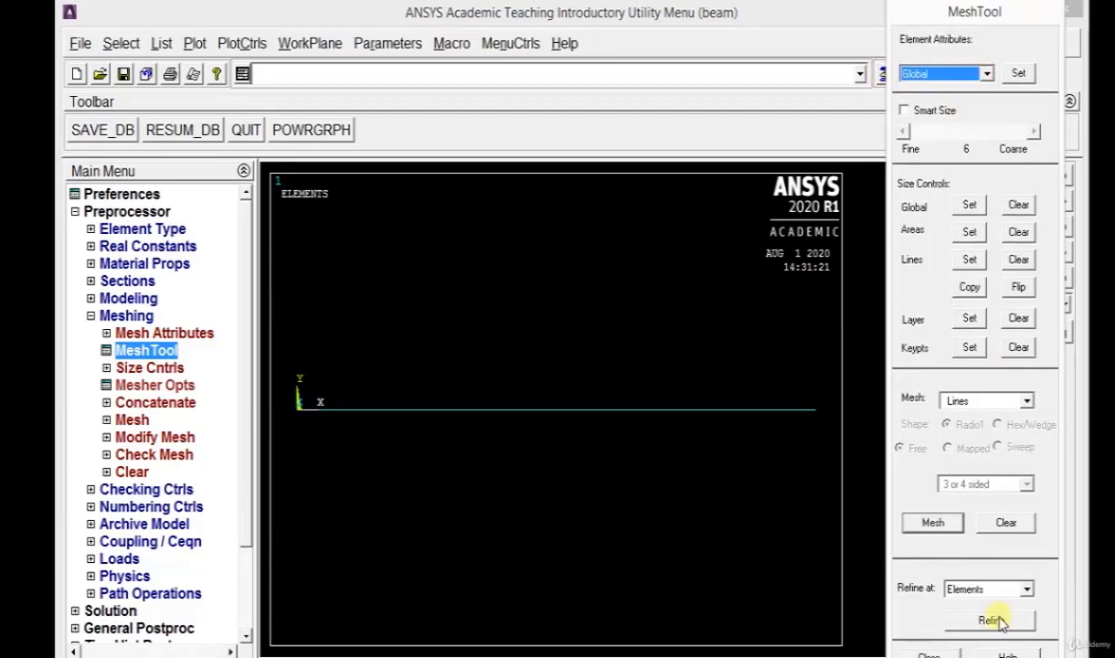
left_click(927, 652)
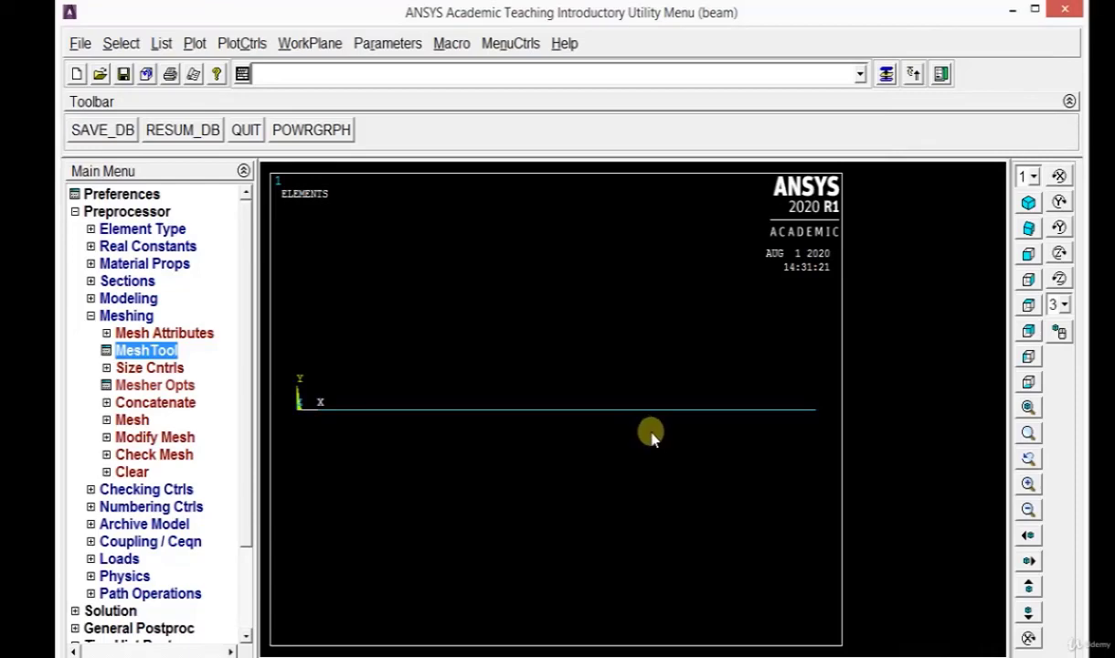
- Display the beam as a multi-plot of all entities with node numbers turned on
left_click(194, 43)
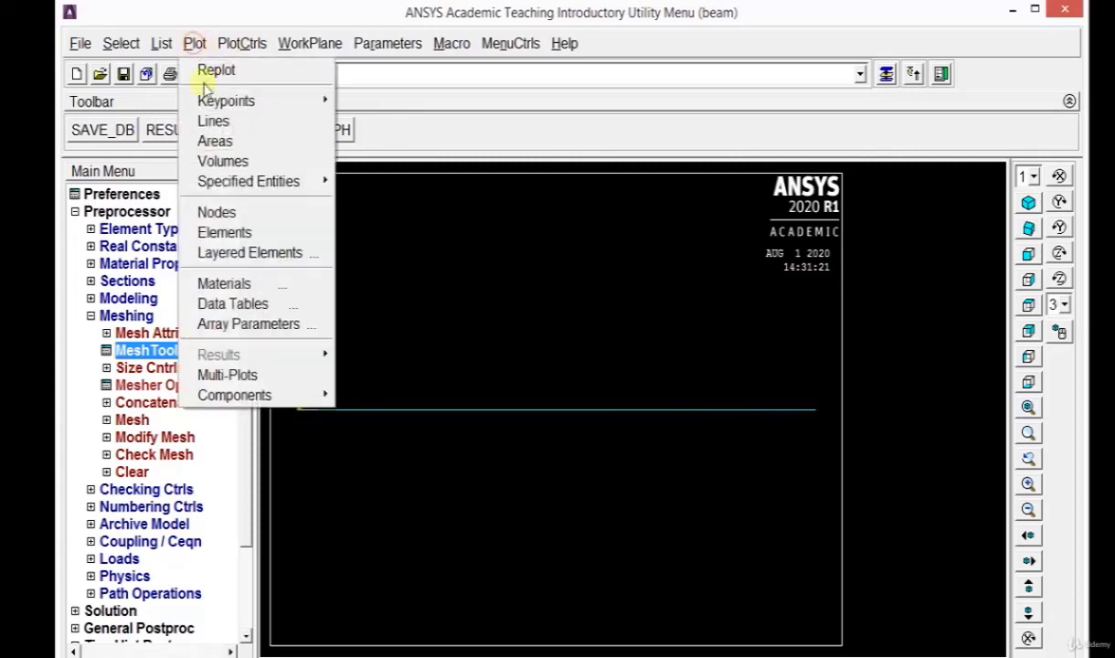
left_click(233, 376)
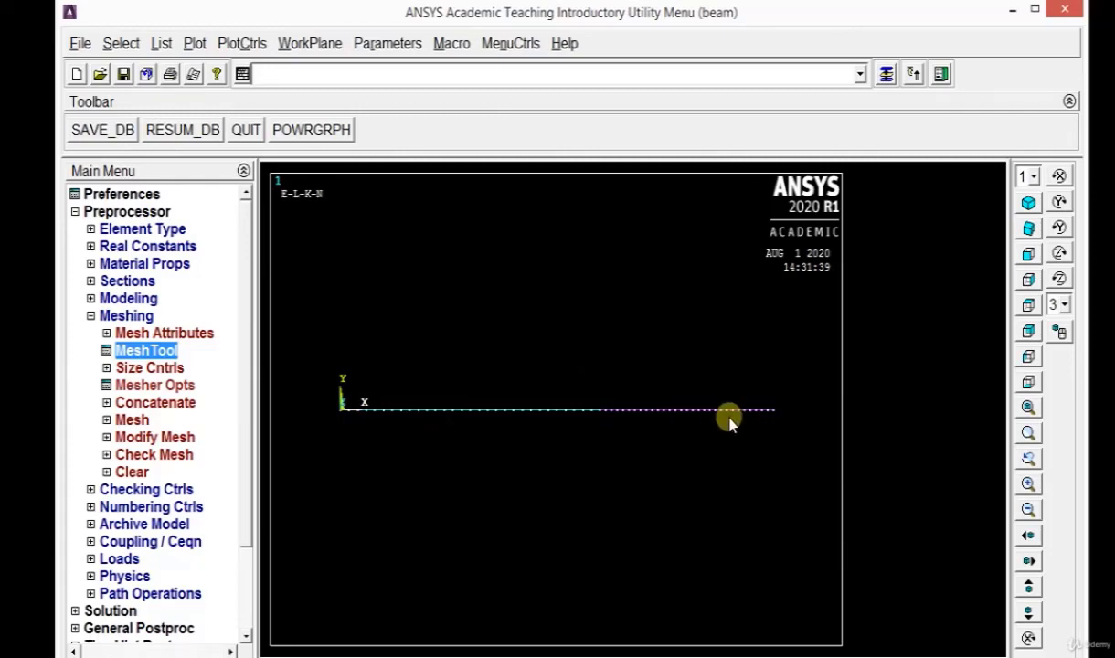
left_click(243, 45)
left_click(263, 123)
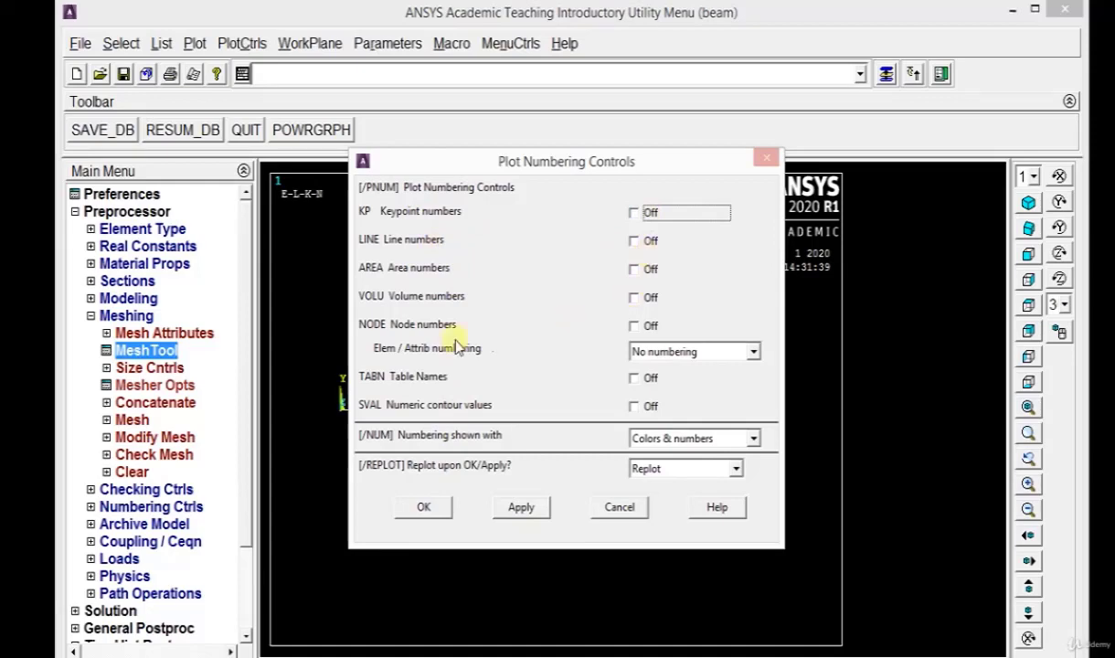
left_click(634, 327)
left_click(425, 508)
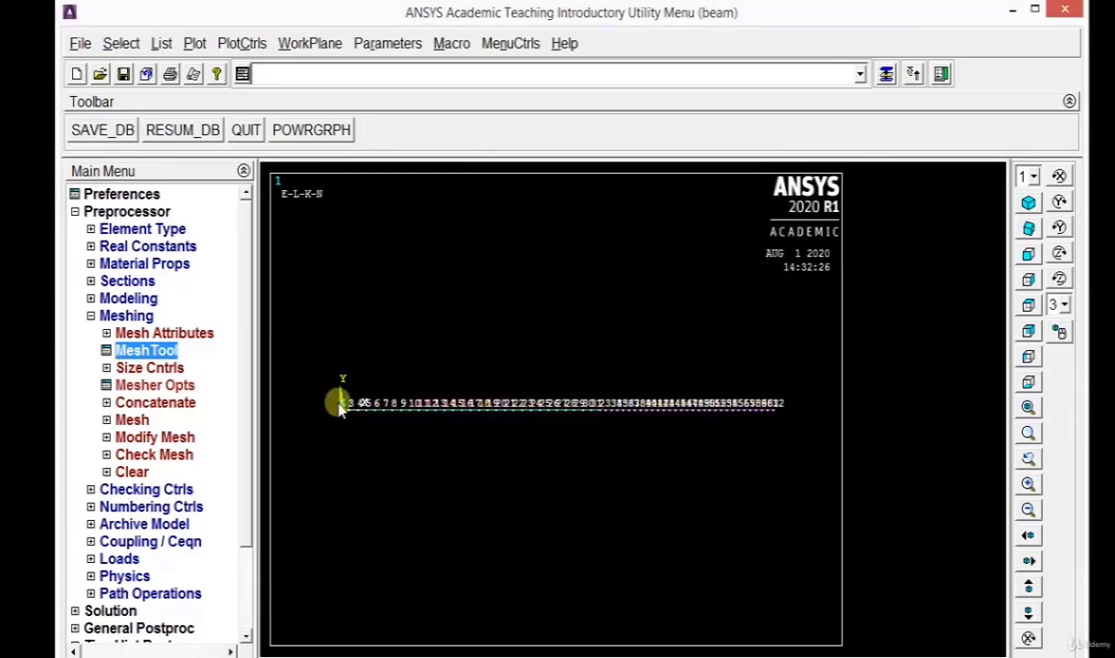
scroll(315, 411, "up", 1)
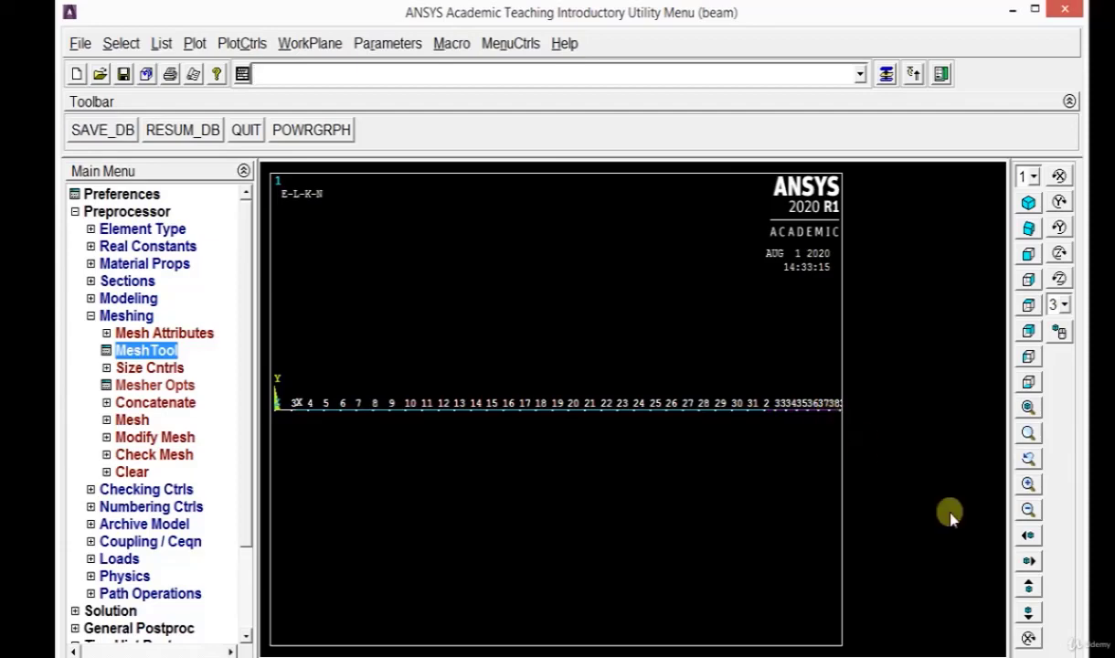
- Switch the plot numbering from node numbers to keypoint numbers and fit the whole beam in the view
left_click(1026, 538)
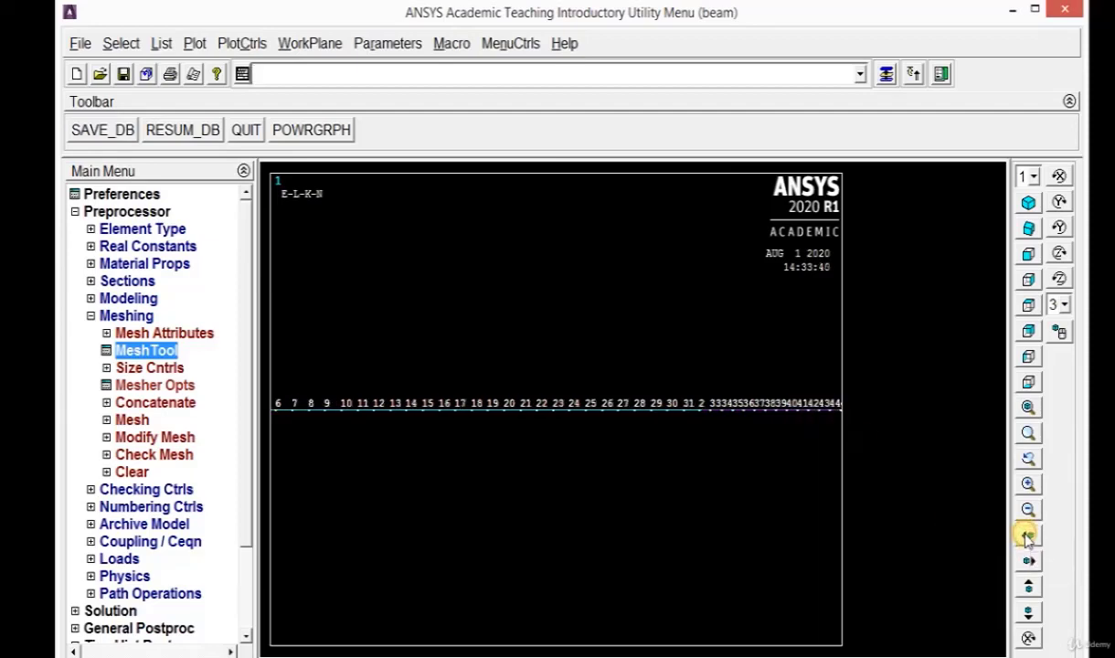
left_click(1026, 538)
left_click(1026, 538)
left_click(1026, 538)
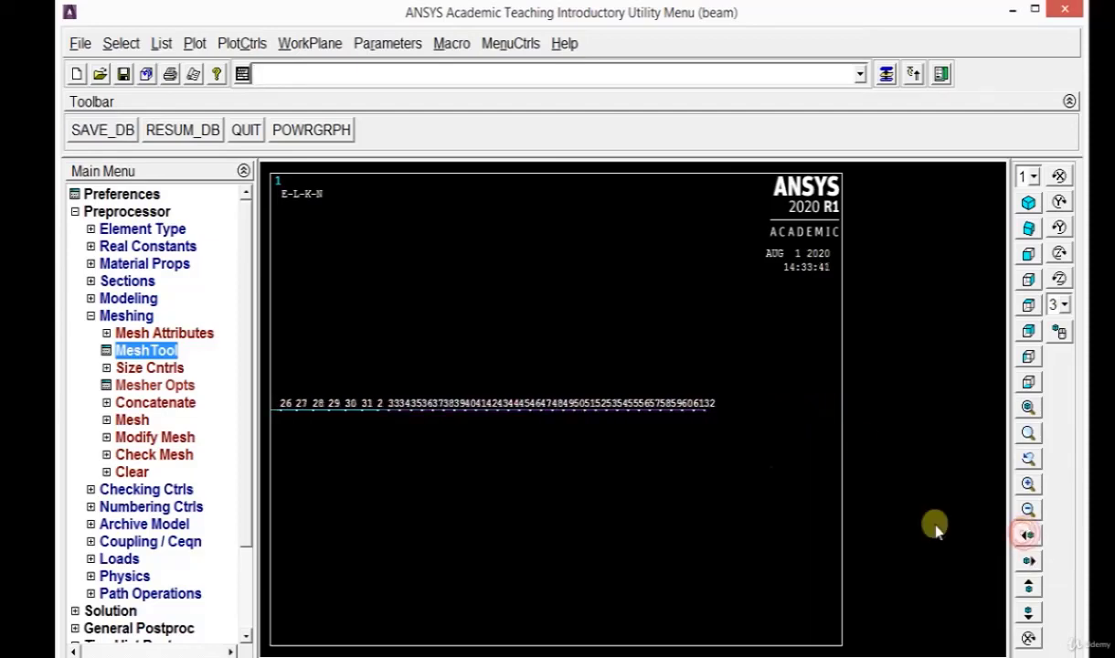
scroll(722, 416, "up", 1)
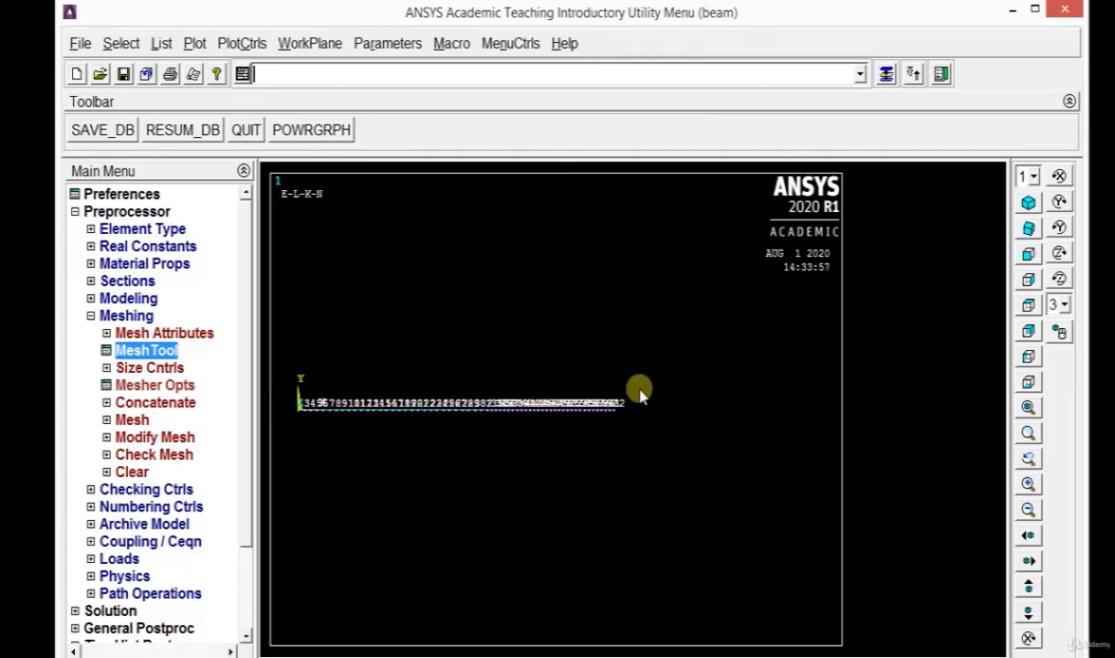
left_click(240, 44)
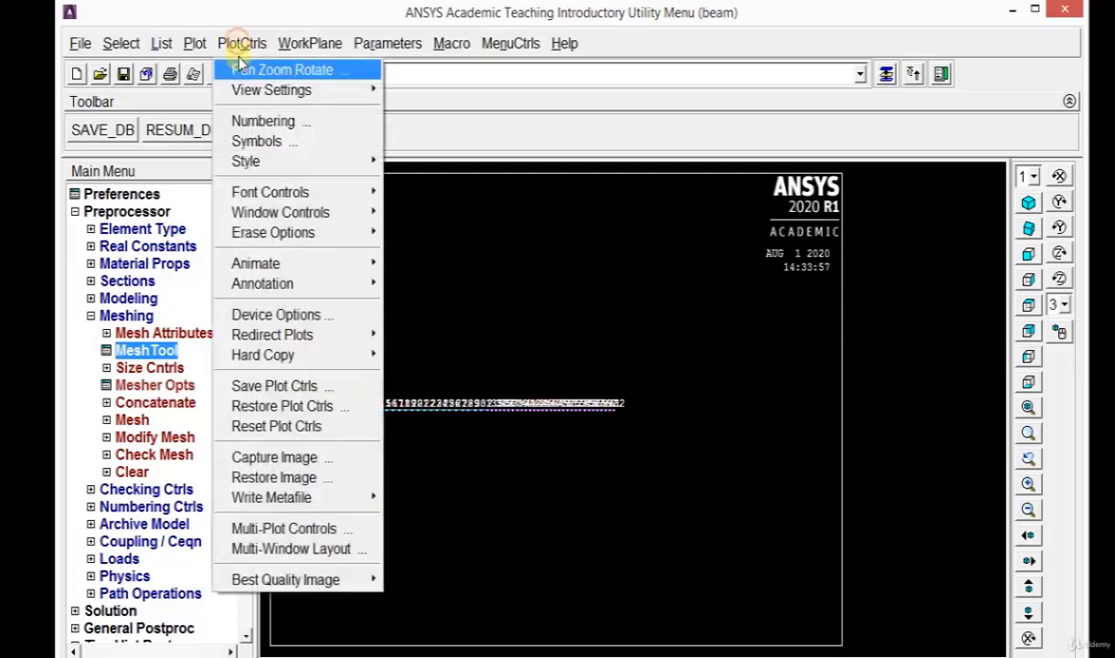
left_click(254, 122)
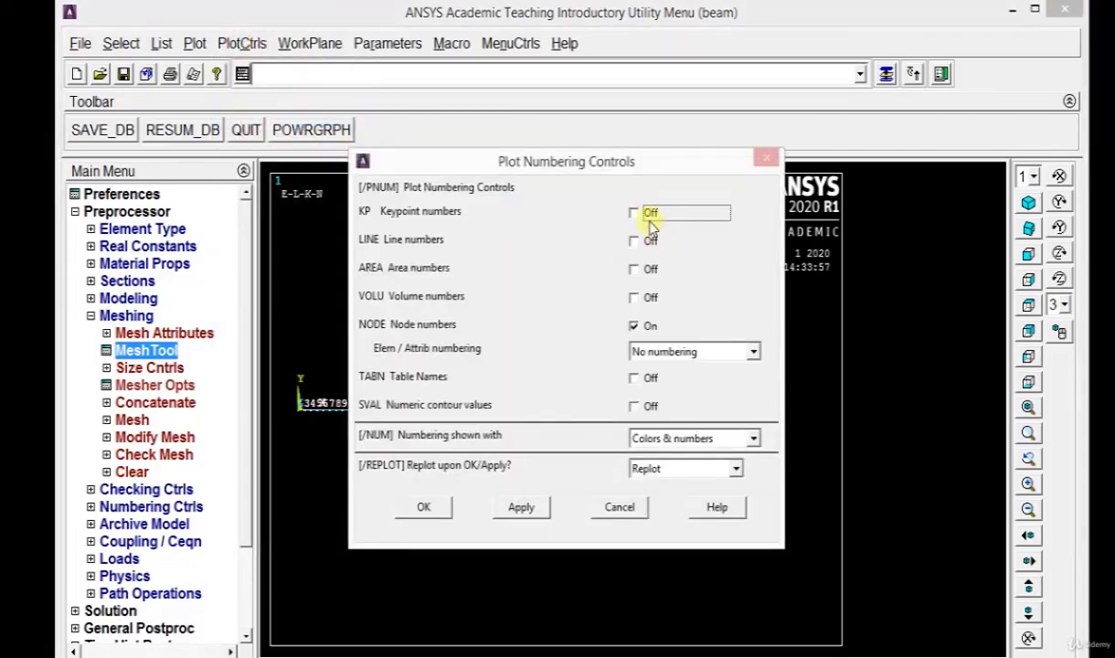
left_click(637, 327)
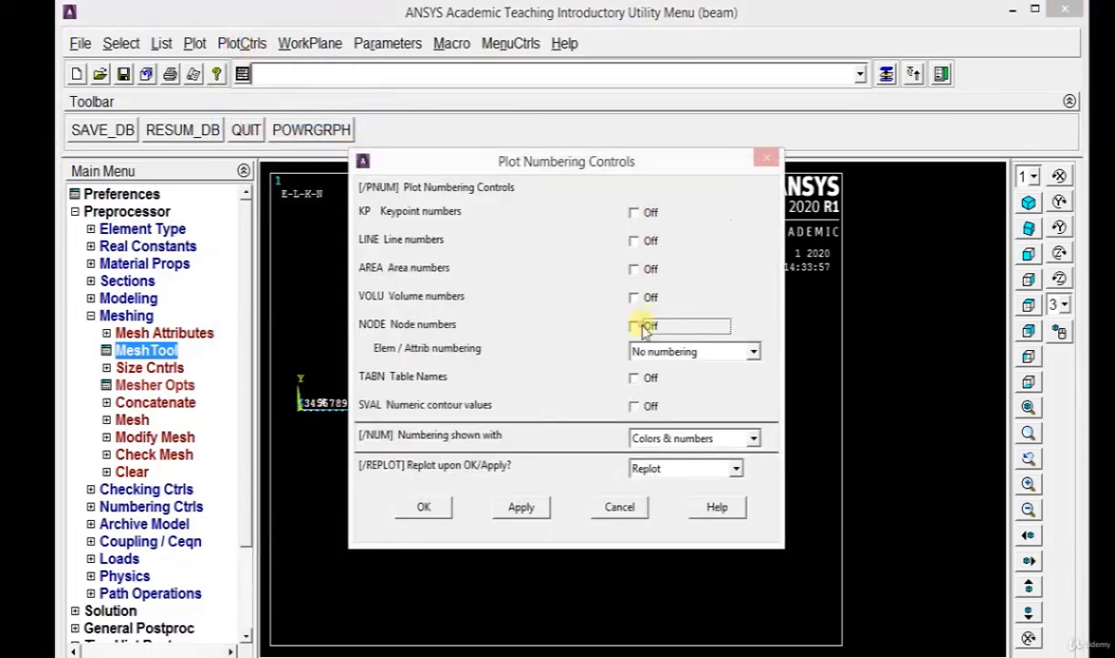
left_click(634, 215)
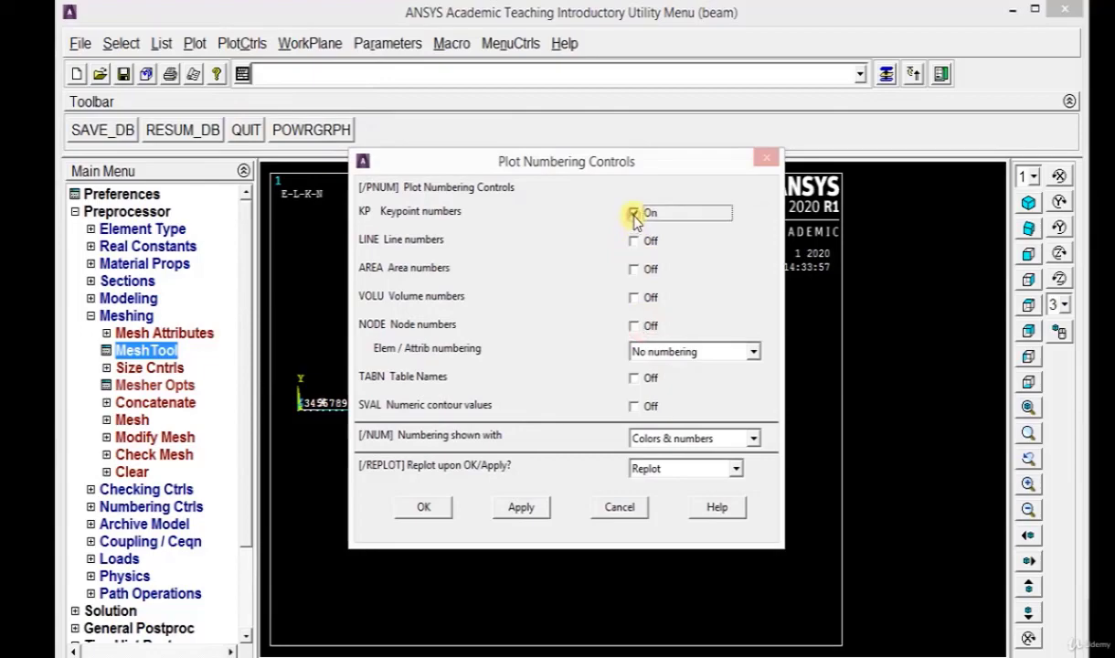
left_click(425, 508)
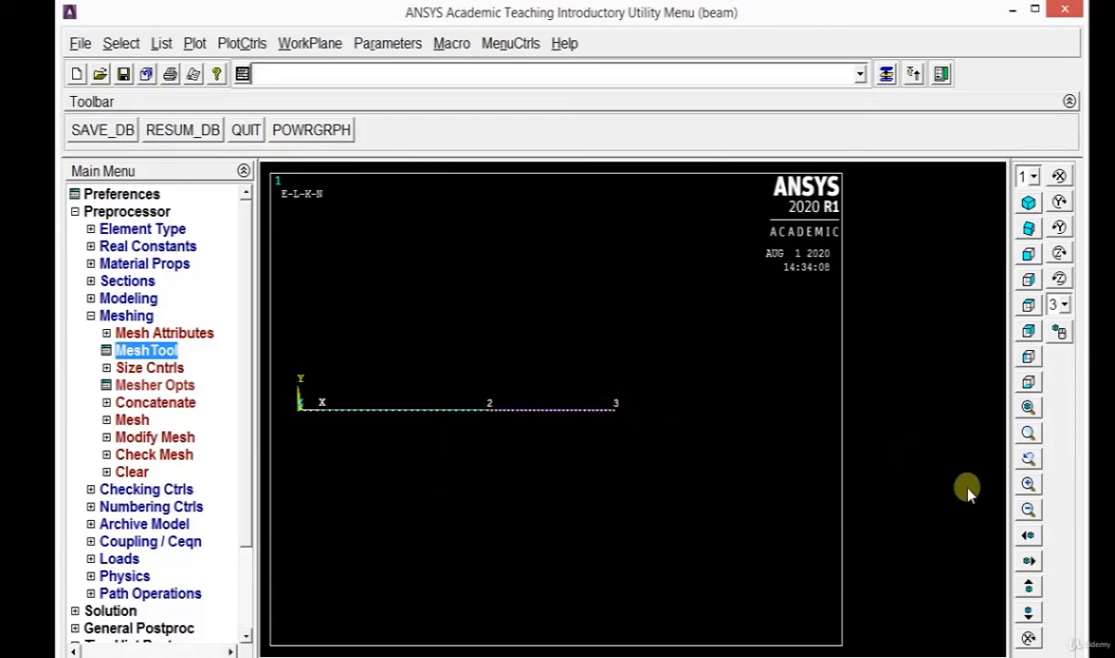
left_click(1027, 408)
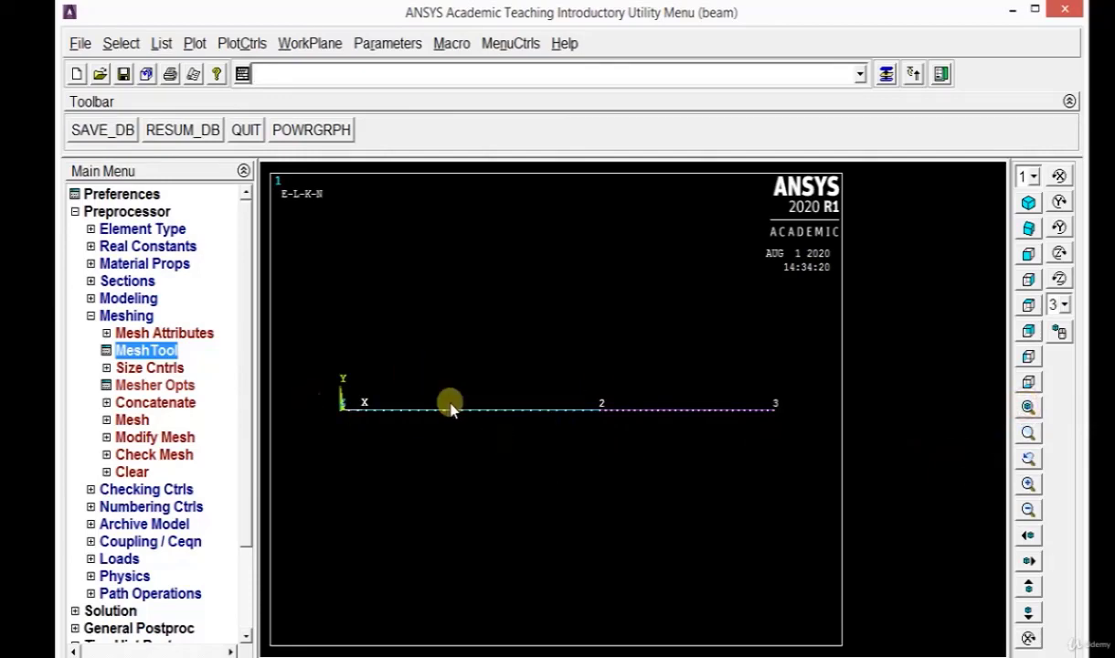
- Constrain all degrees of freedom at keypoint 1 with a structural displacement, leaving the displacement value blank
left_click(91, 316)
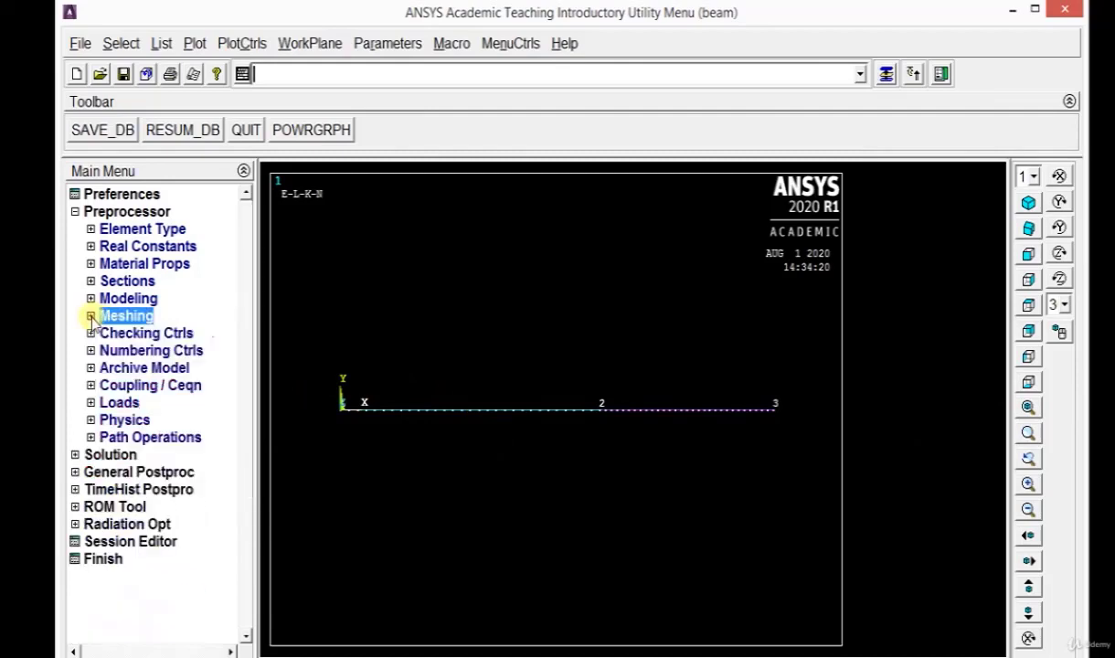
left_click(113, 404)
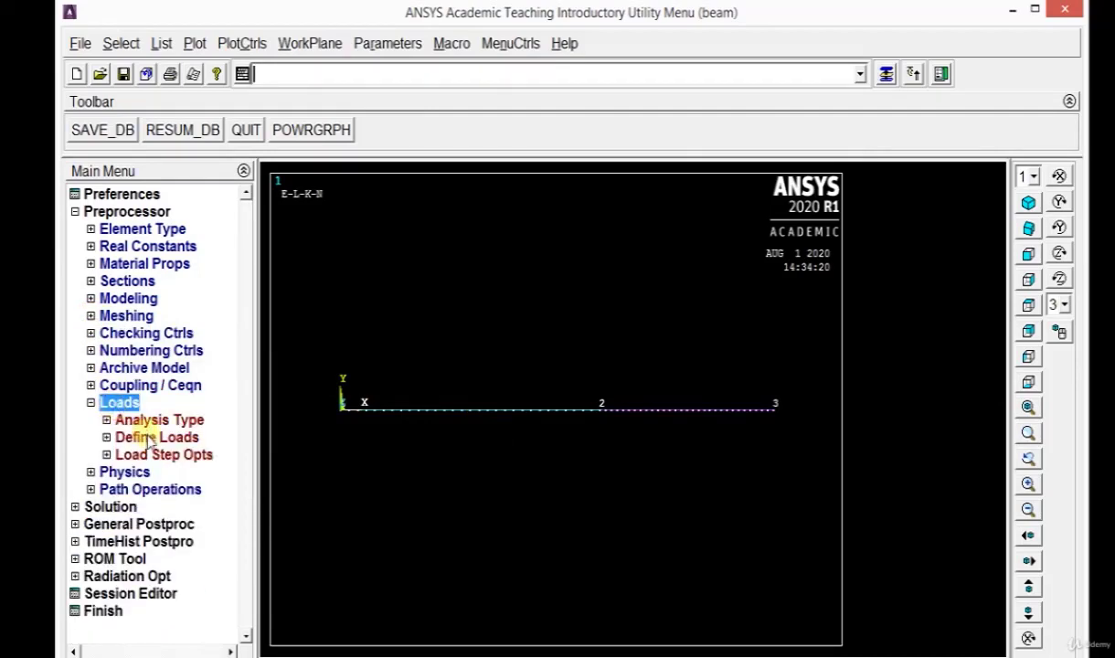
left_click(148, 438)
left_click(146, 471)
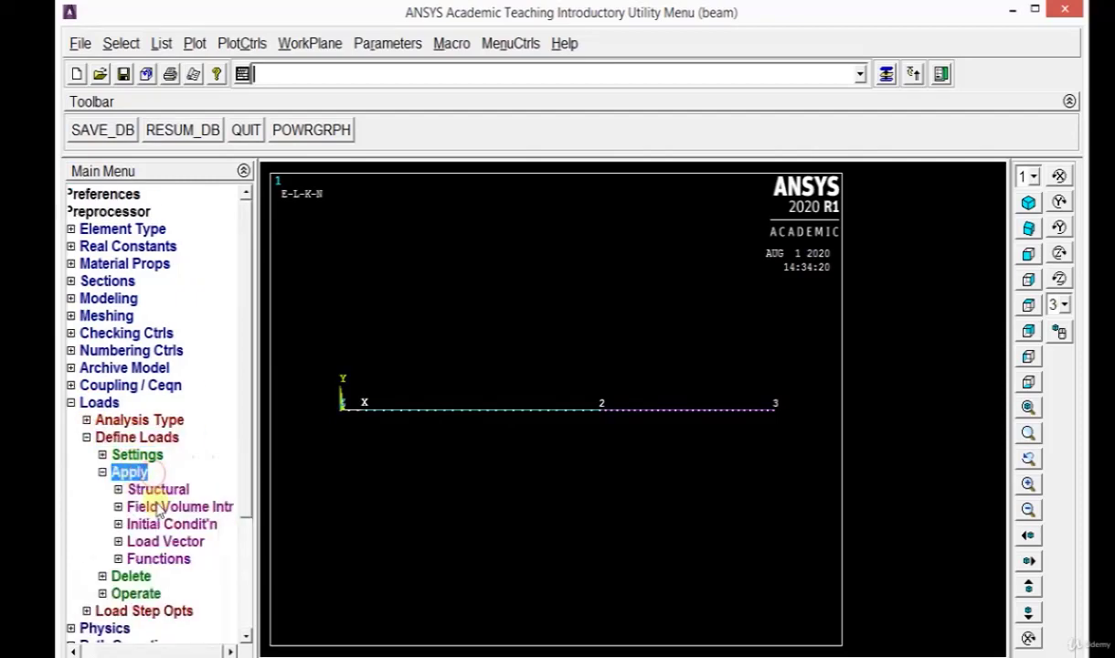
left_click(154, 490)
left_click(161, 509)
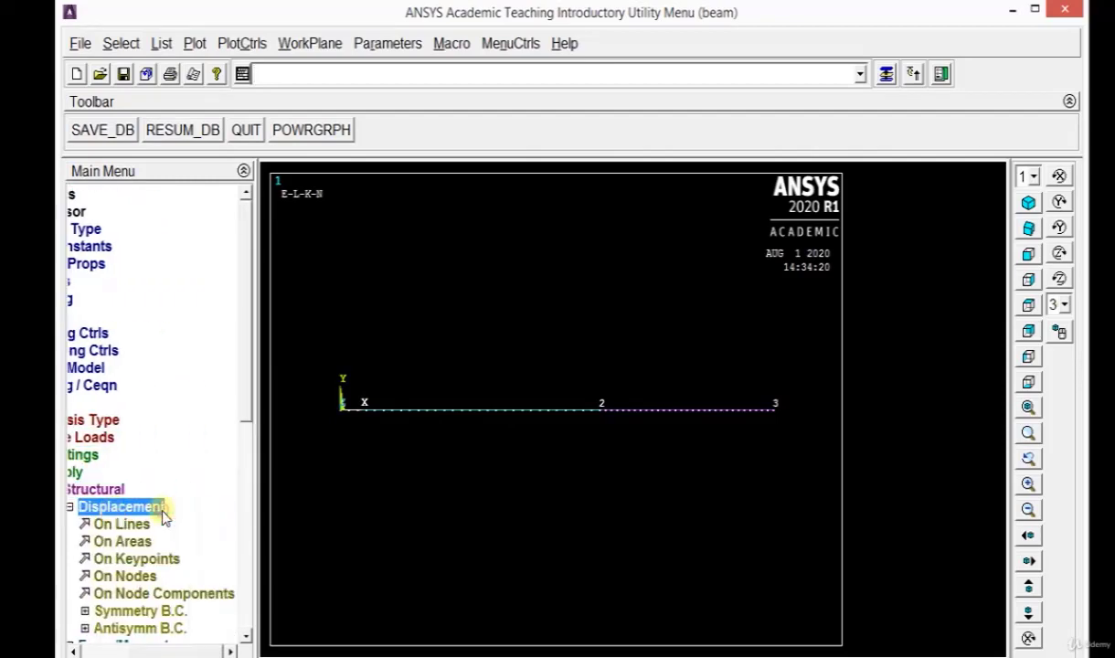
left_click(139, 558)
left_click(346, 422)
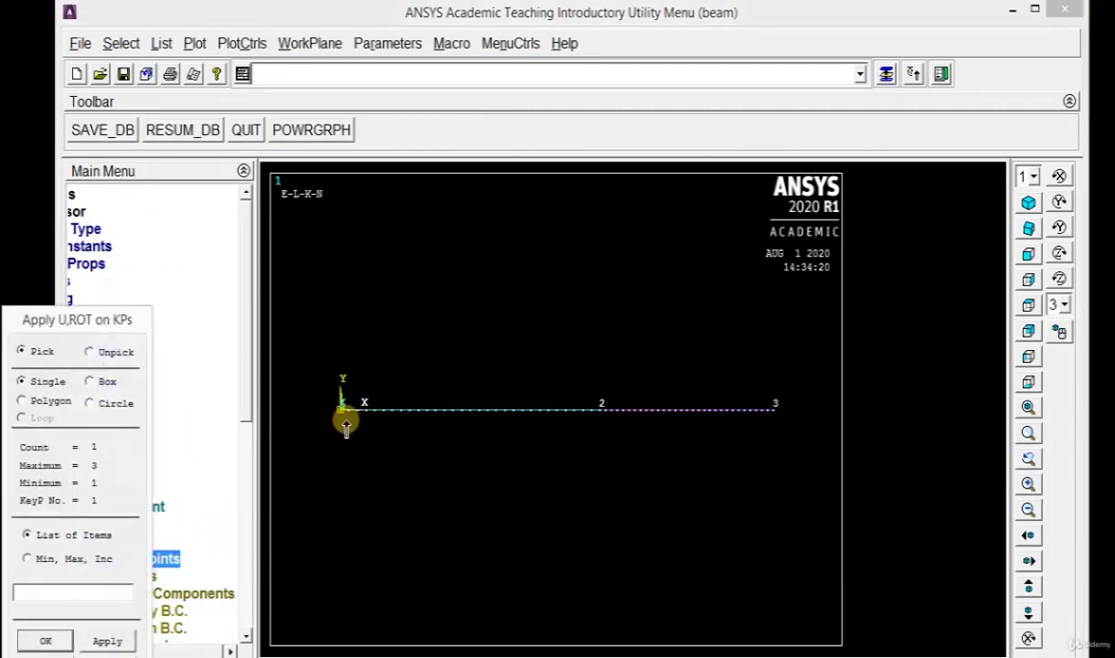
left_click(48, 639)
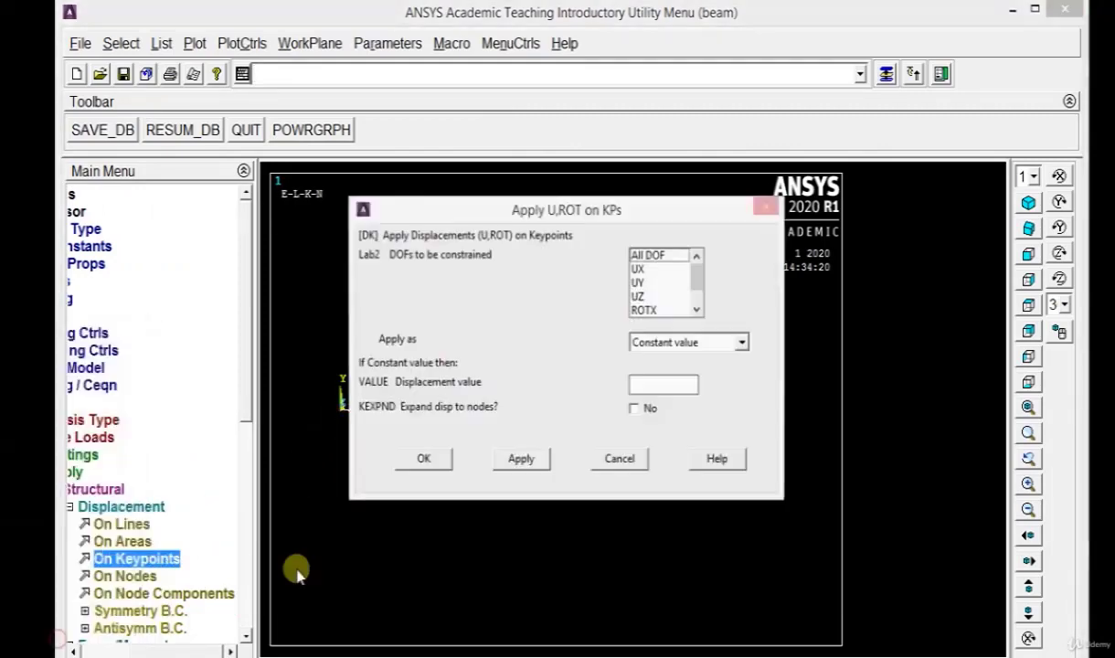
left_click(646, 255)
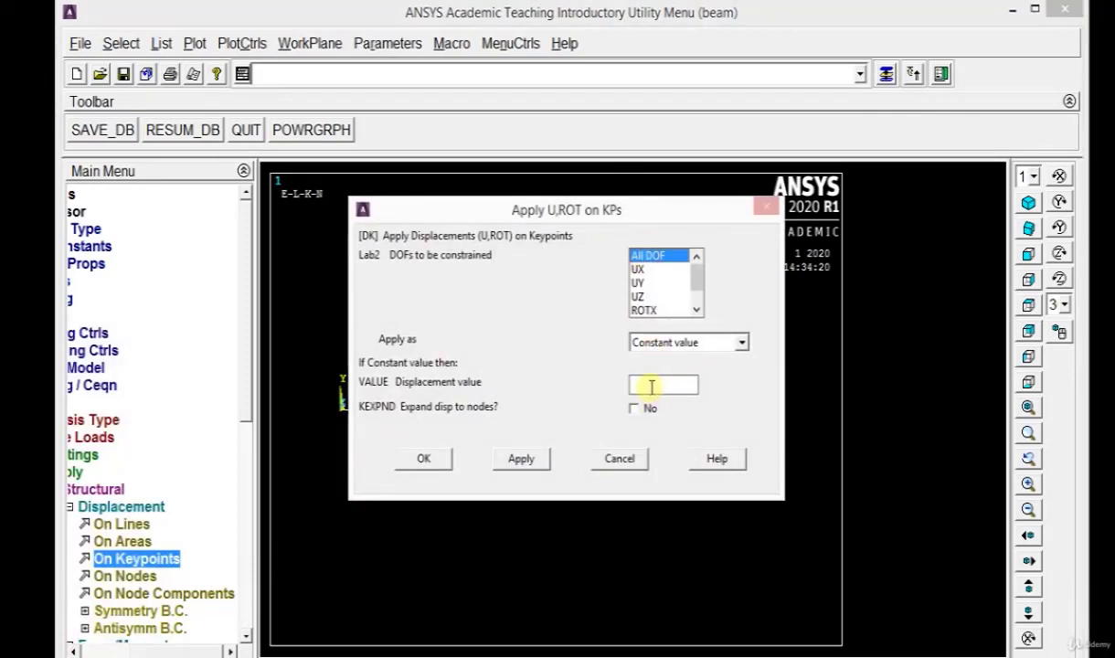
left_click(425, 459)
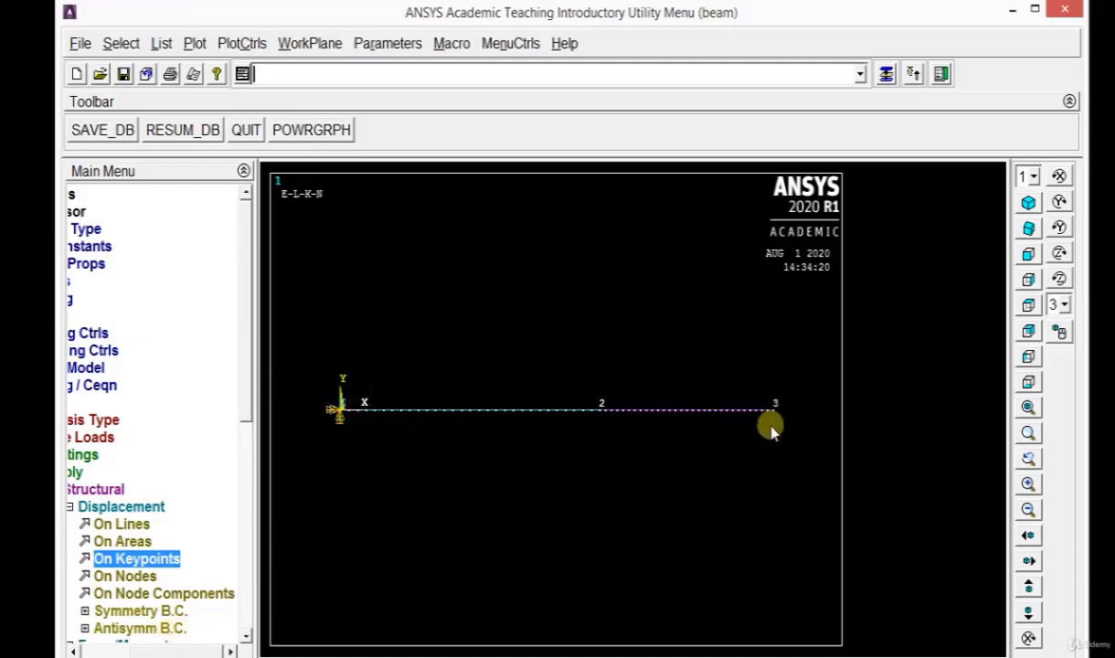
- Apply a structural force in the FY direction with a constant value of -5 on keypoint 3
left_click_drag(247, 389, 247, 436)
left_click(81, 405)
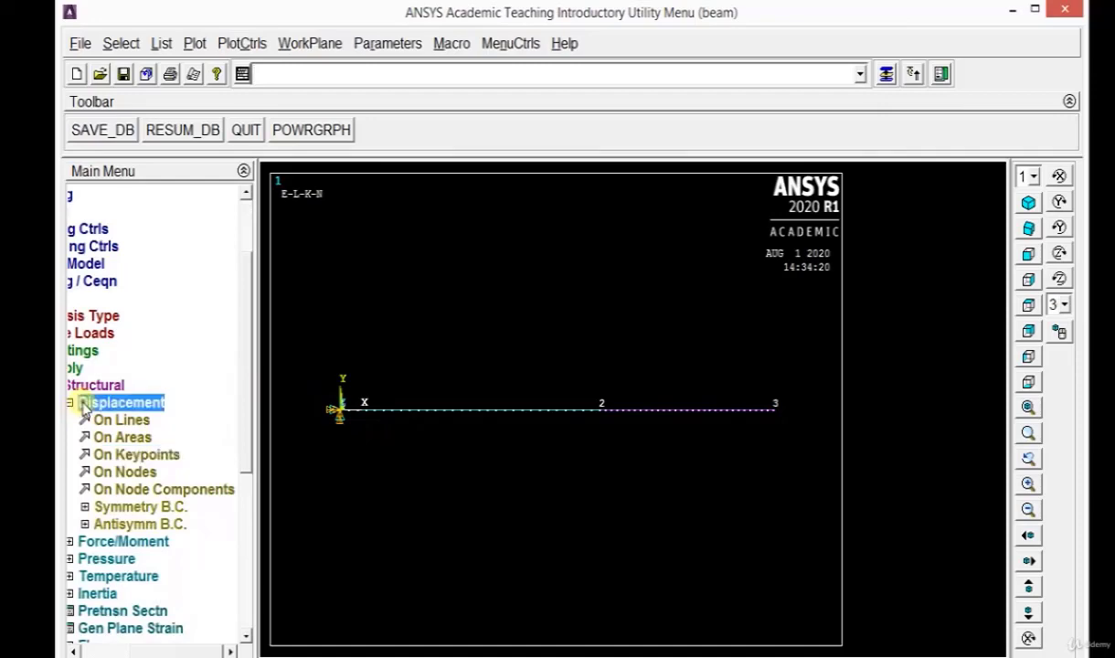
left_click(159, 423)
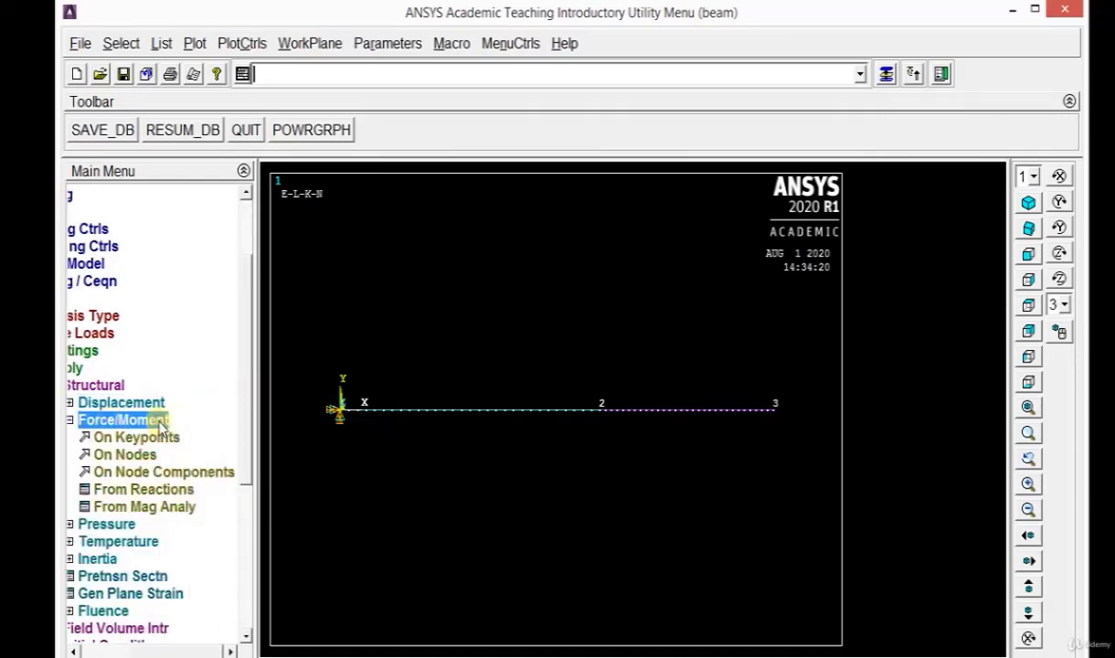
left_click(147, 438)
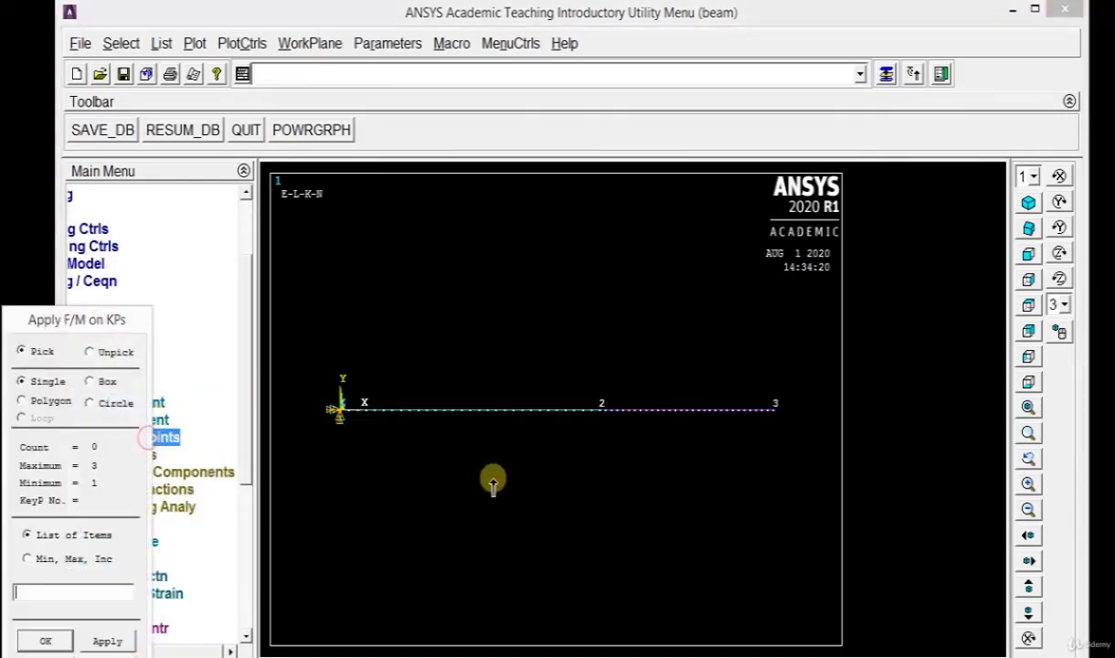
left_click(774, 410)
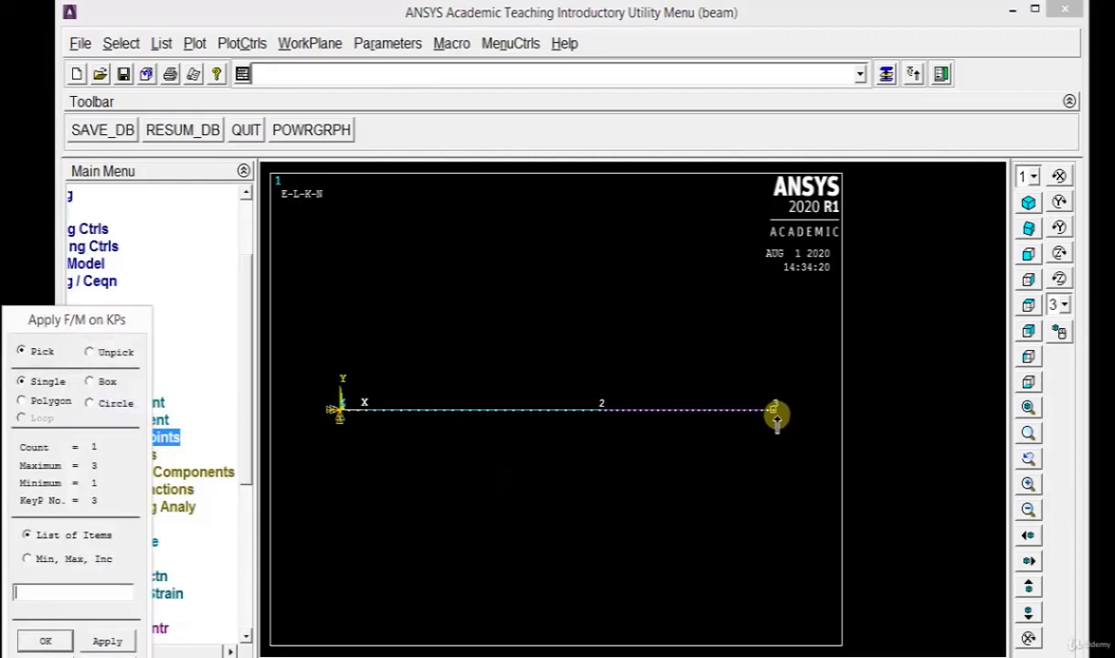
left_click(53, 642)
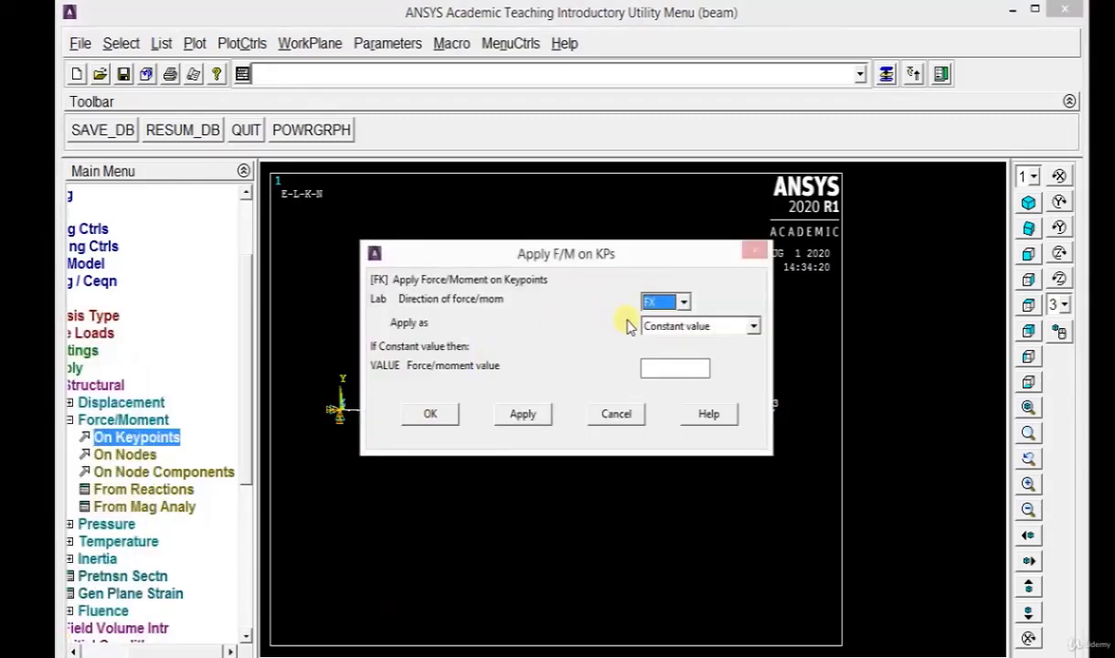
left_click(683, 303)
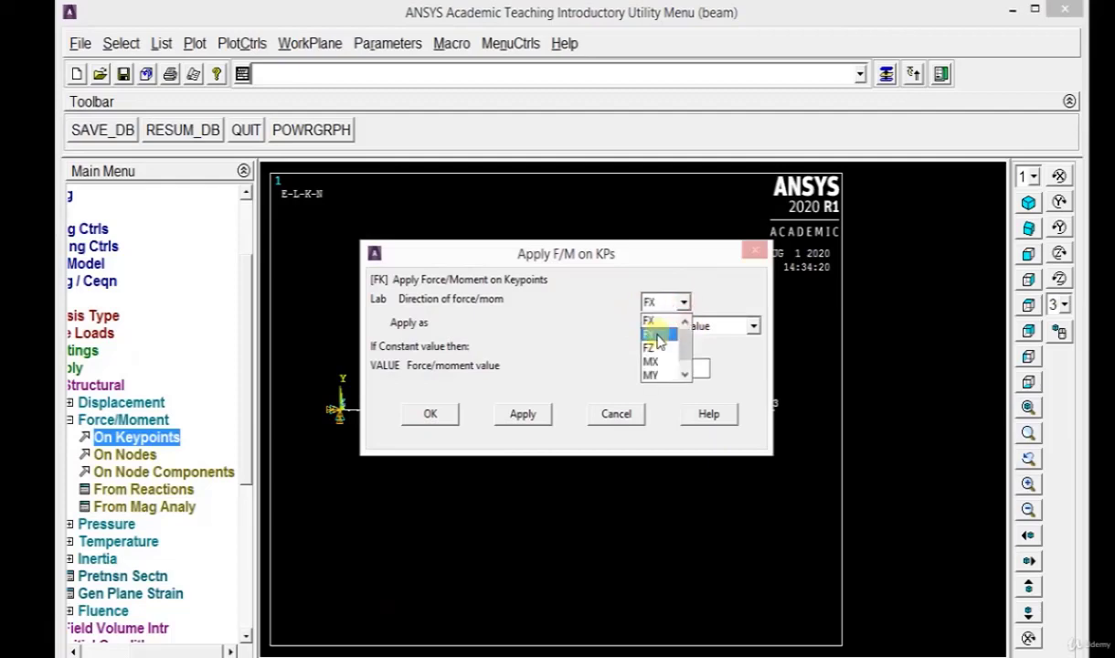
left_click(658, 336)
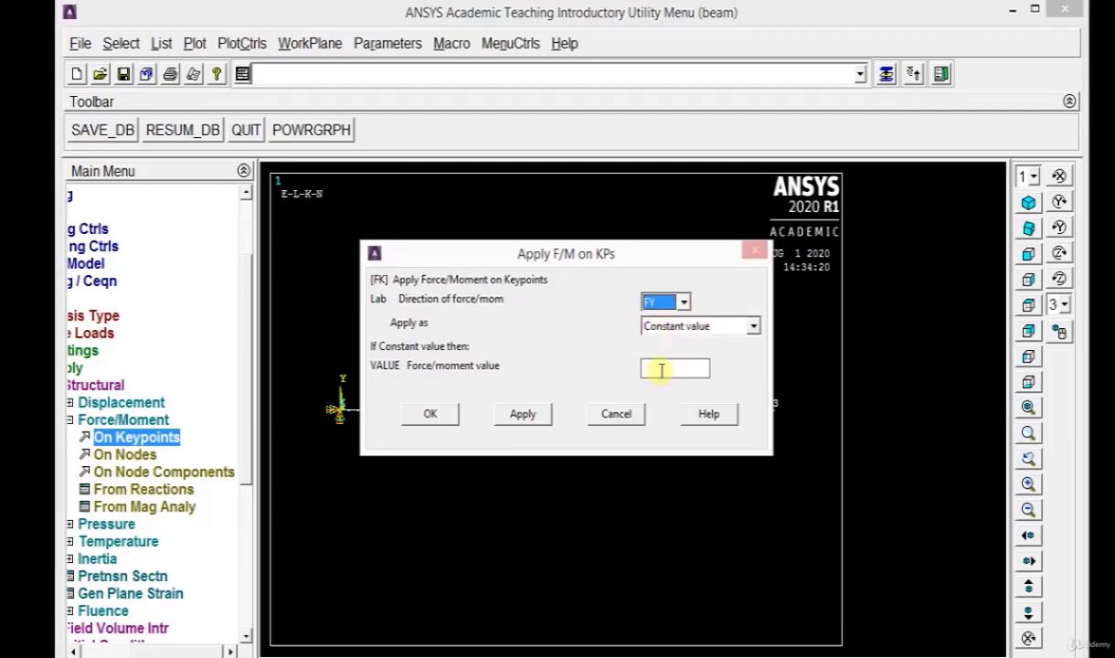
left_click(661, 369)
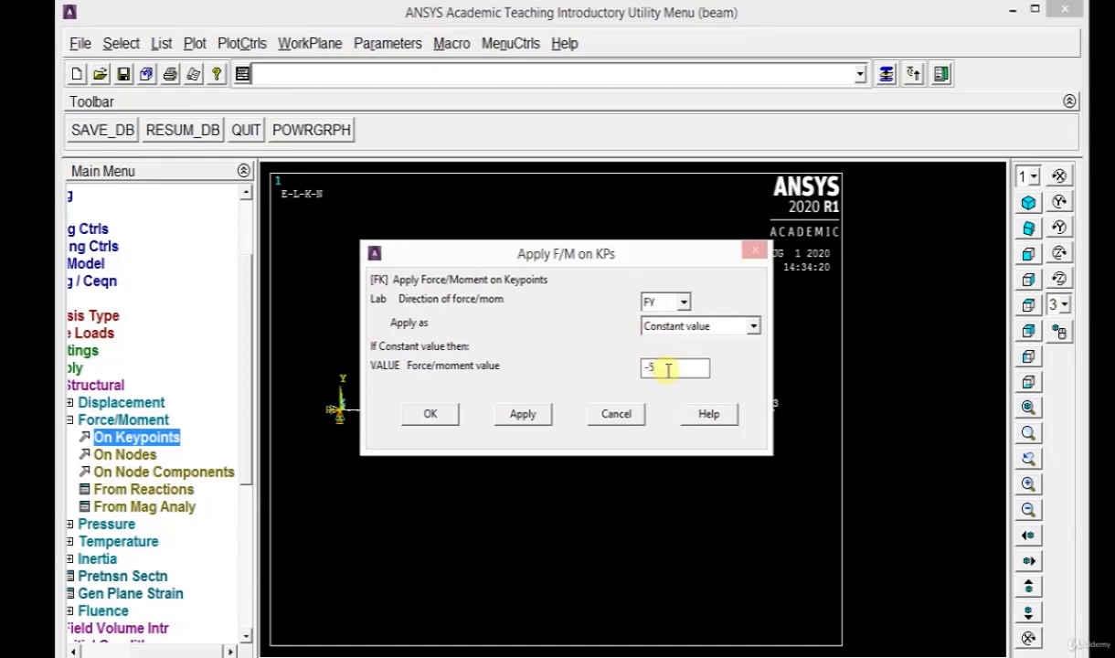
left_click(431, 415)
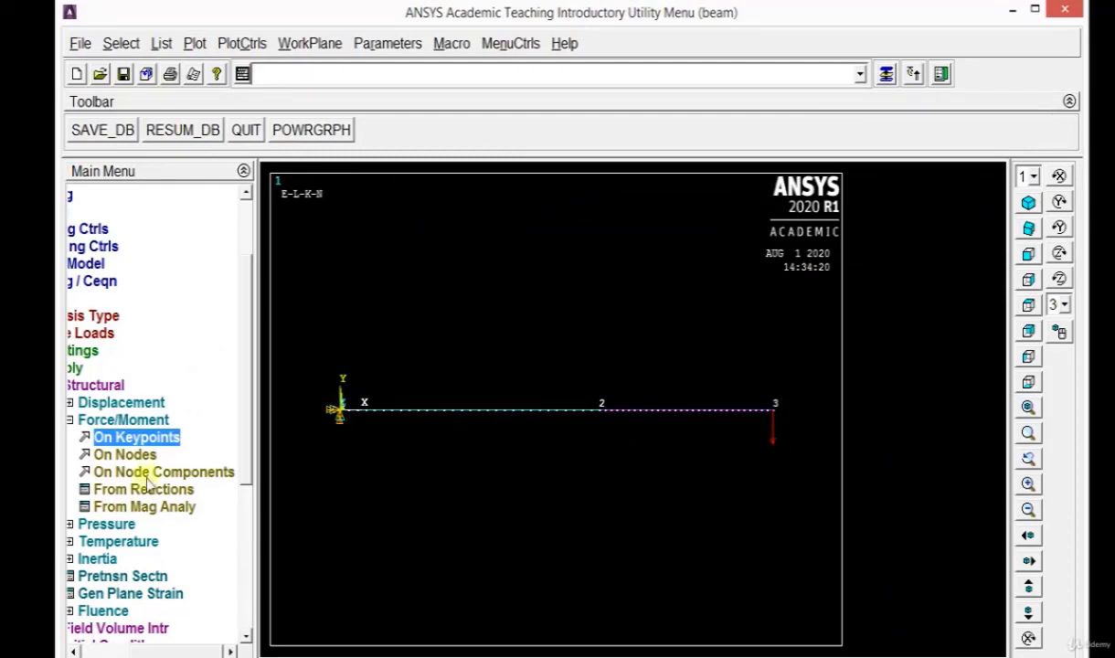
- Apply a uniform beam pressure with load key 2 and a value of 4 at node I to all elements between keypoints 1 and 2
left_click(108, 525)
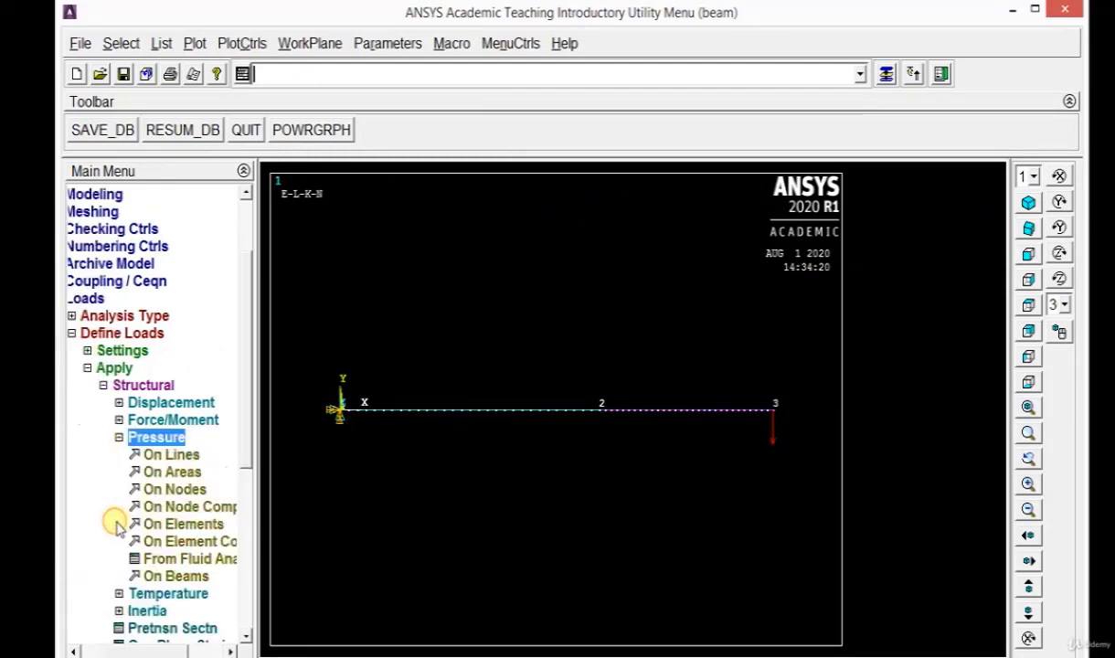
left_click(174, 575)
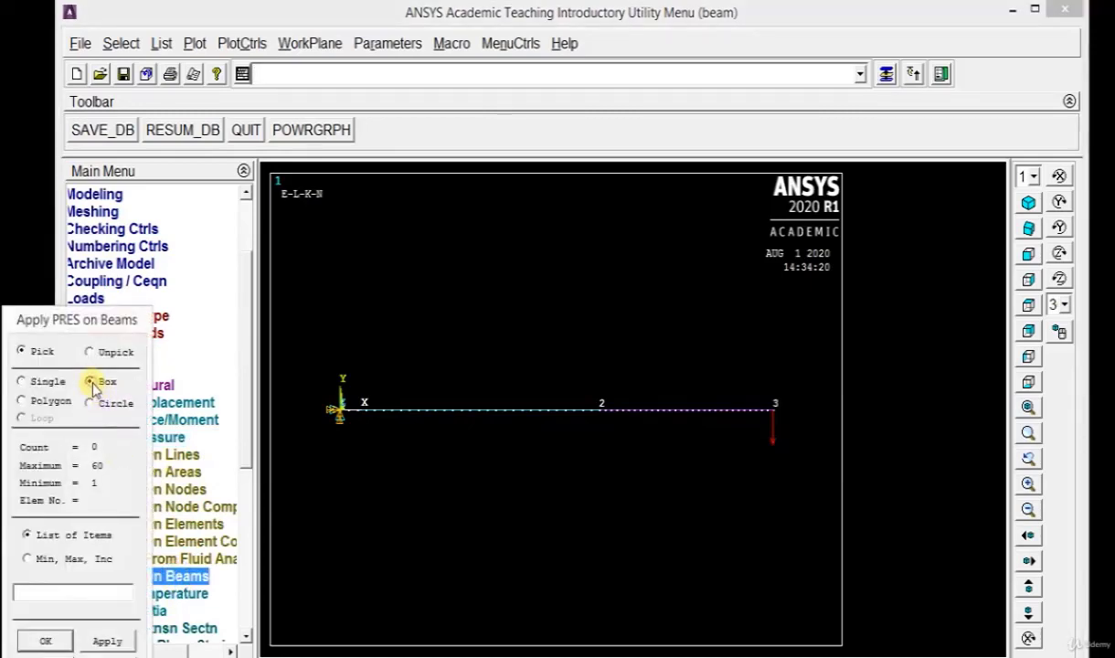
left_click(91, 382)
left_click_drag(315, 391, 599, 439)
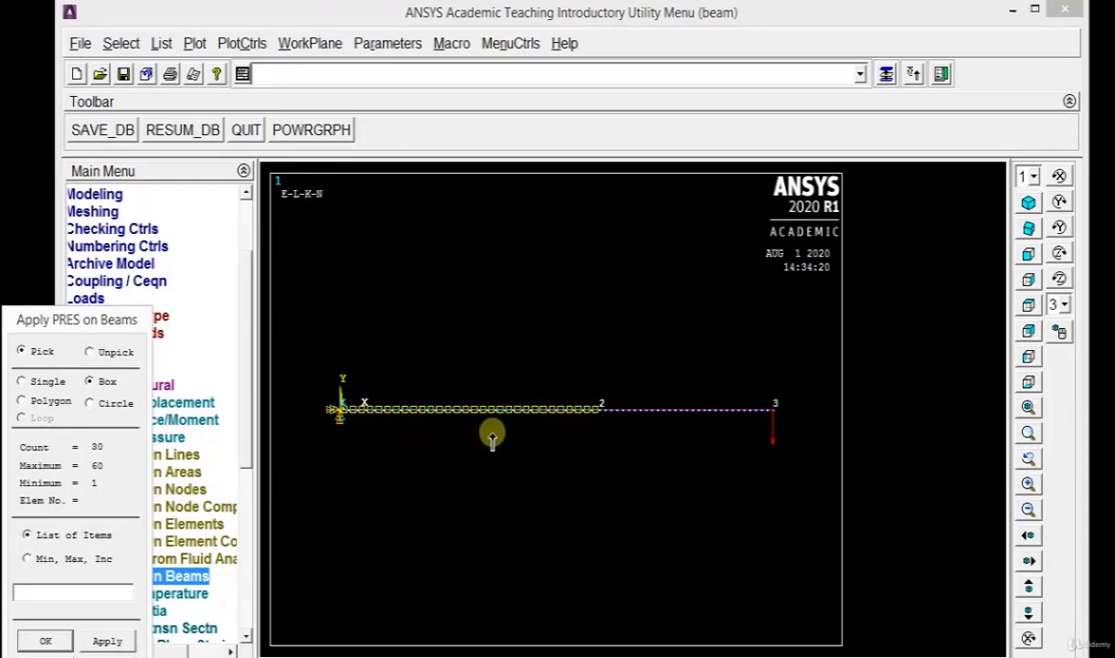
left_click(46, 641)
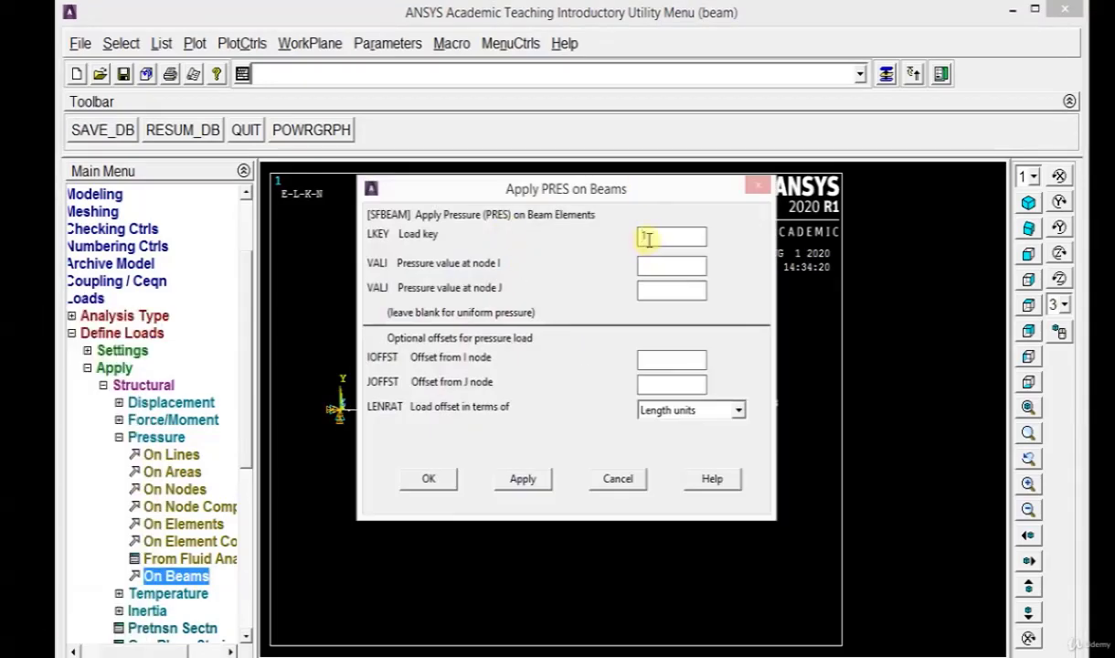
left_click(651, 238)
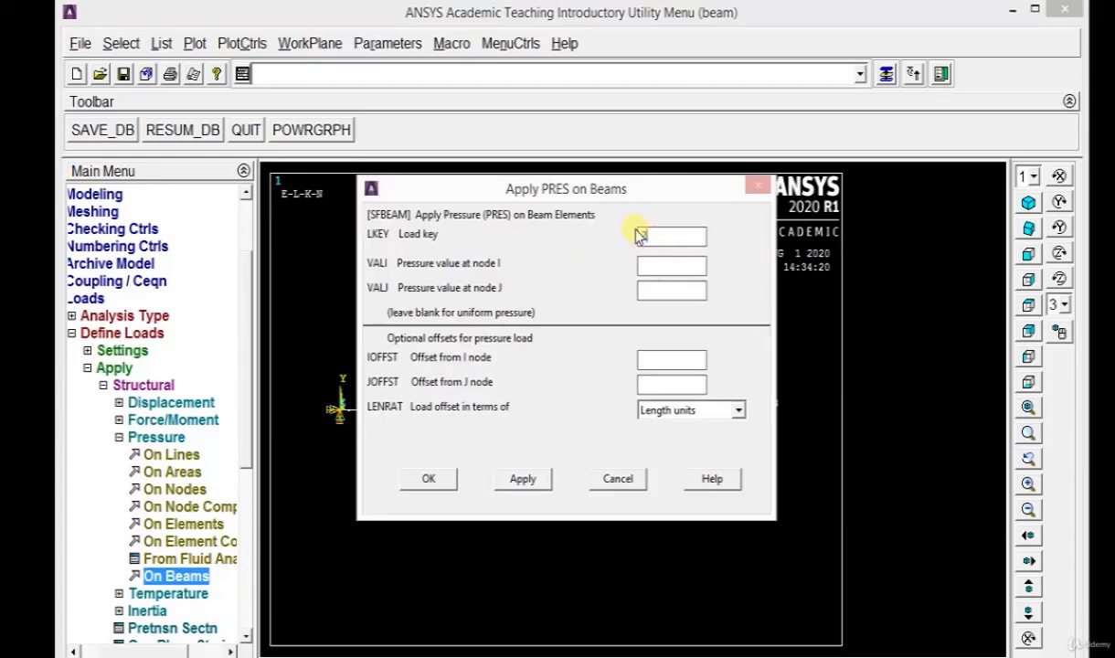
type("2")
left_click(650, 289)
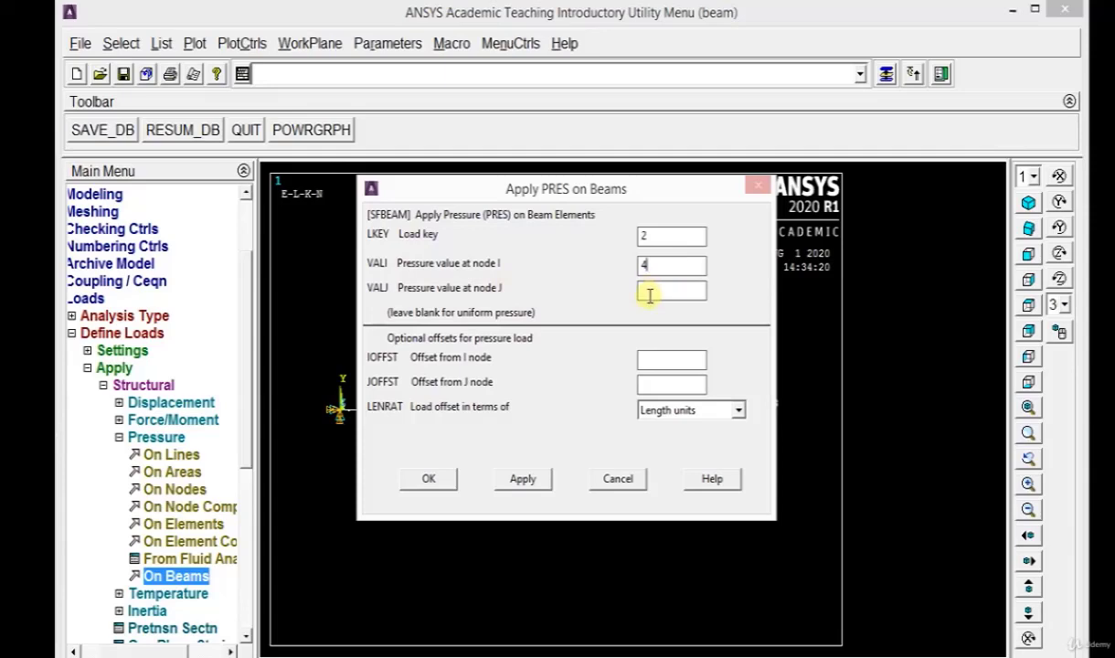
left_click(652, 264)
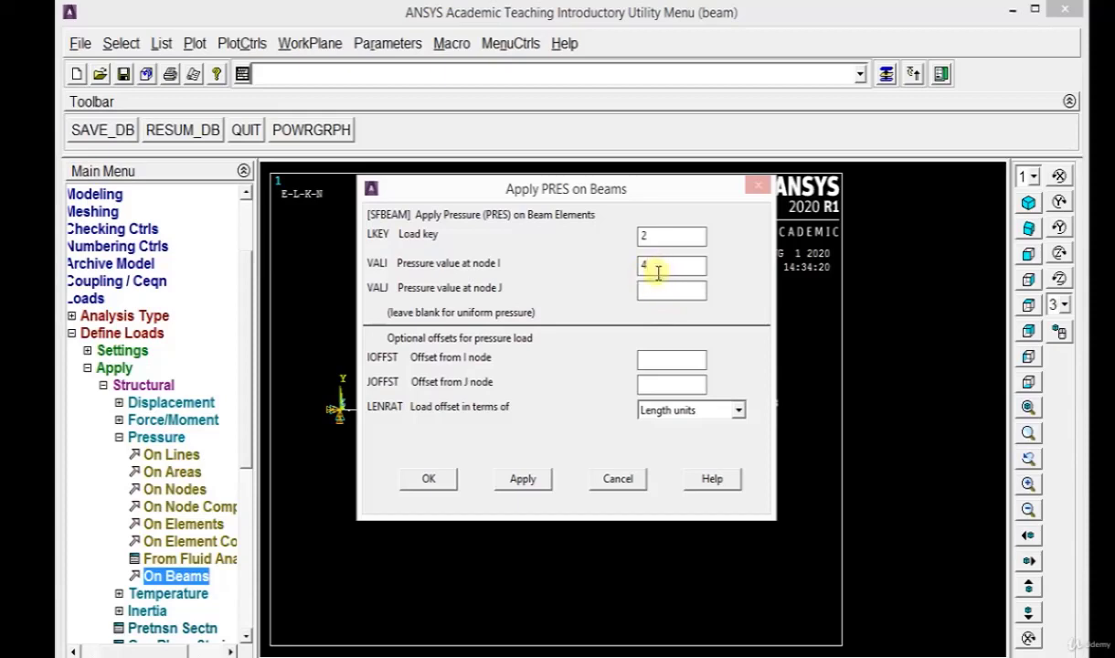
left_click(428, 478)
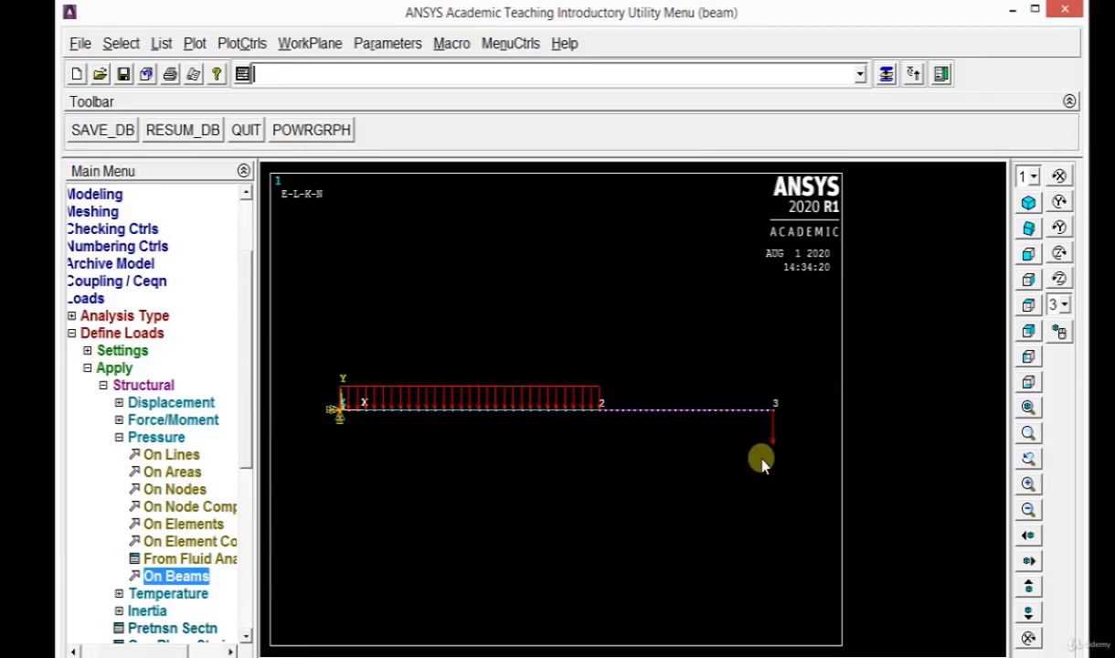
left_click(96, 335)
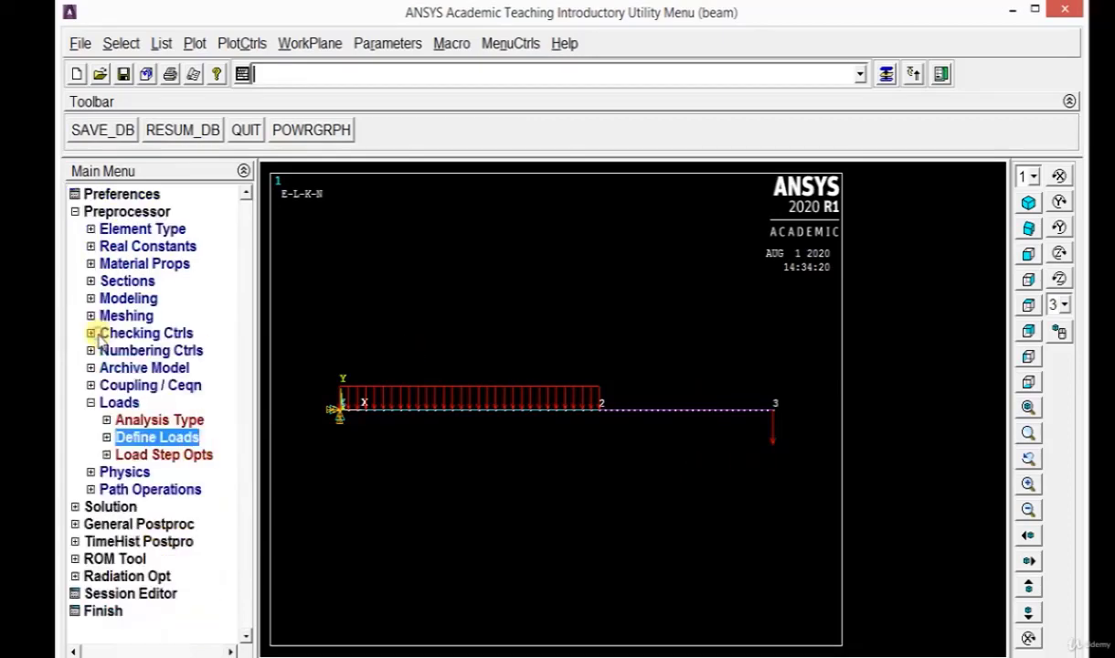
- Solve the current load step and dismiss the completion note and the solution status listing
left_click(92, 404)
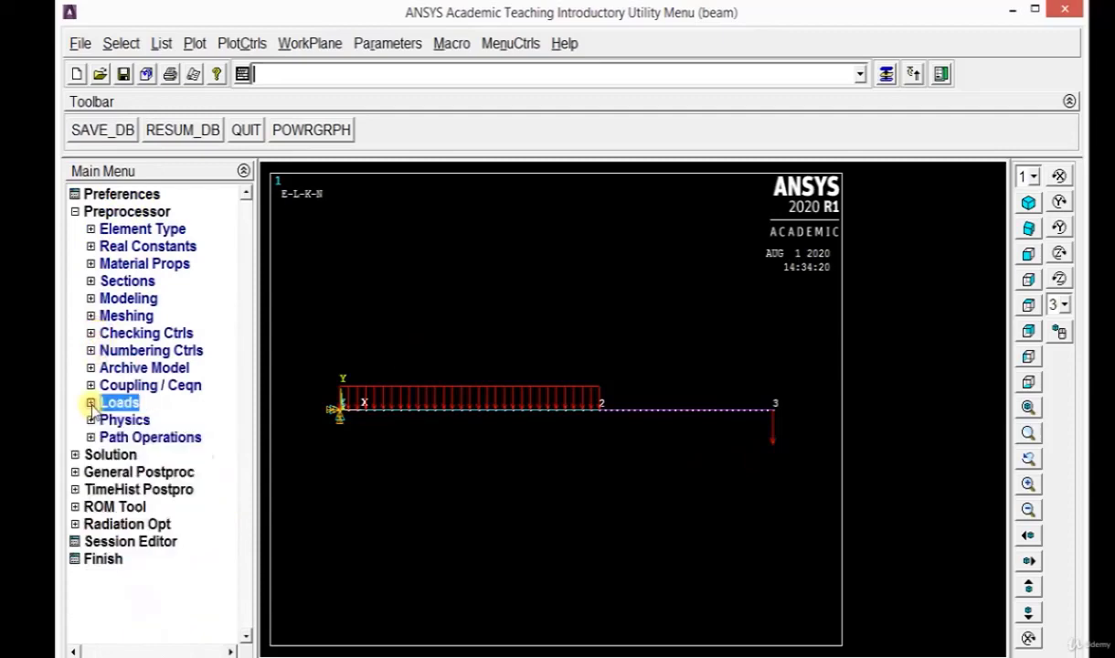
left_click(107, 457)
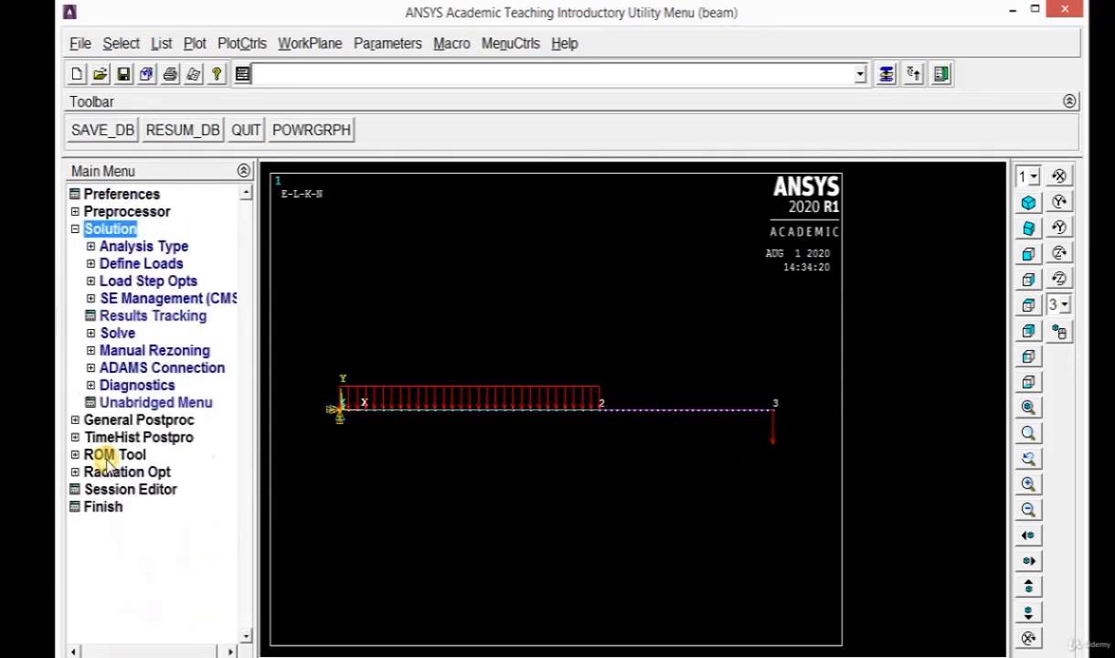
left_click(110, 334)
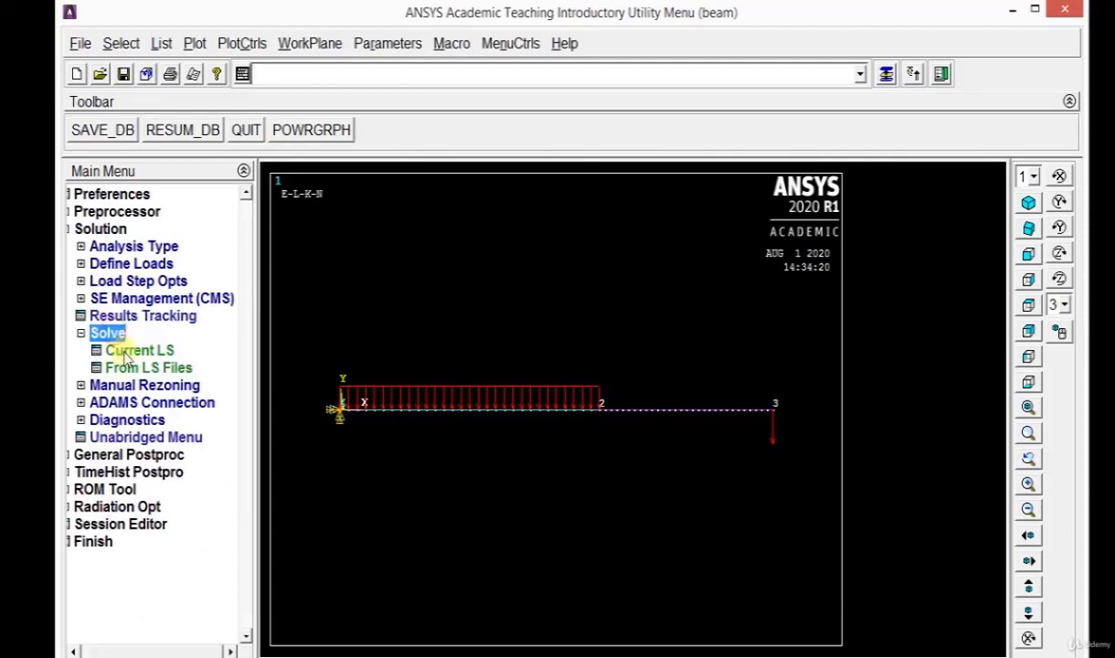
left_click(119, 350)
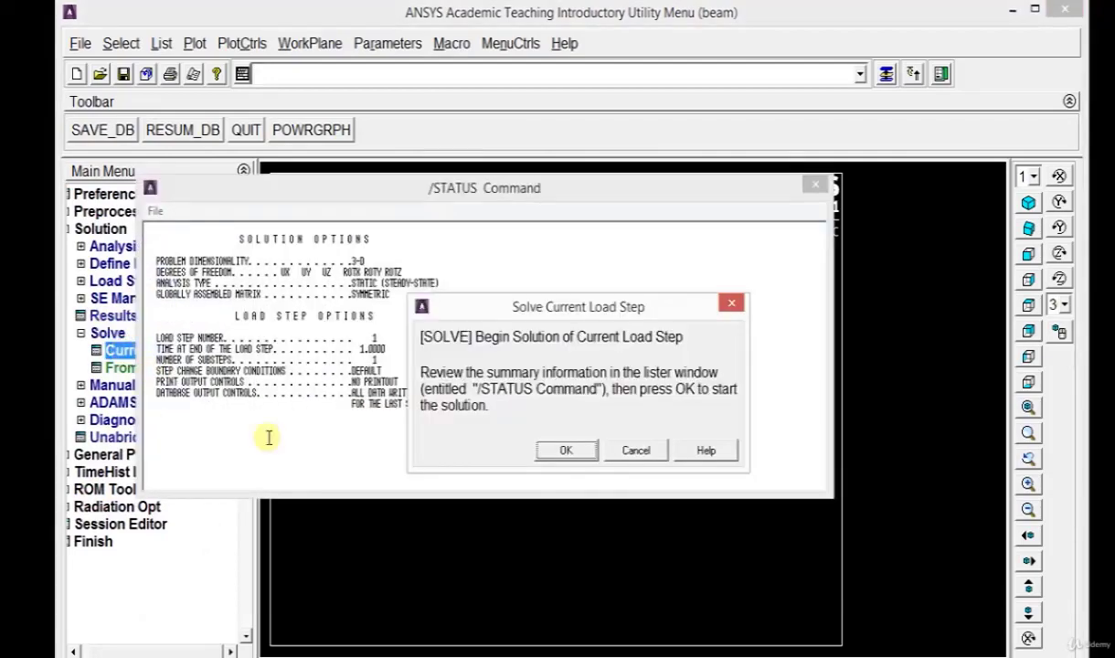
left_click(567, 452)
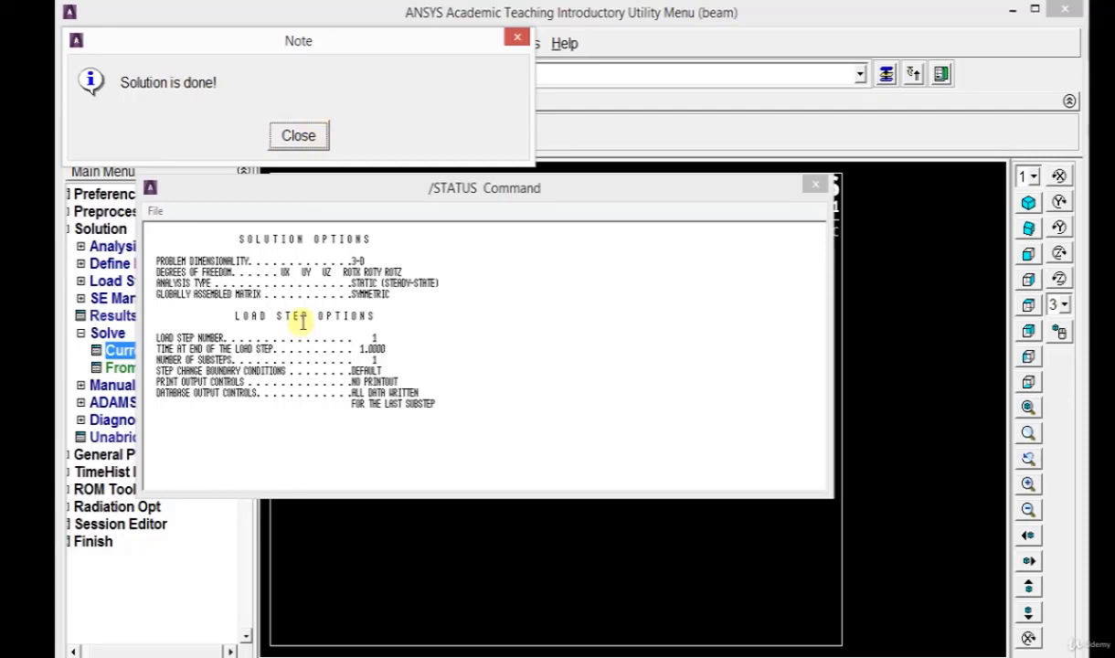
left_click(300, 139)
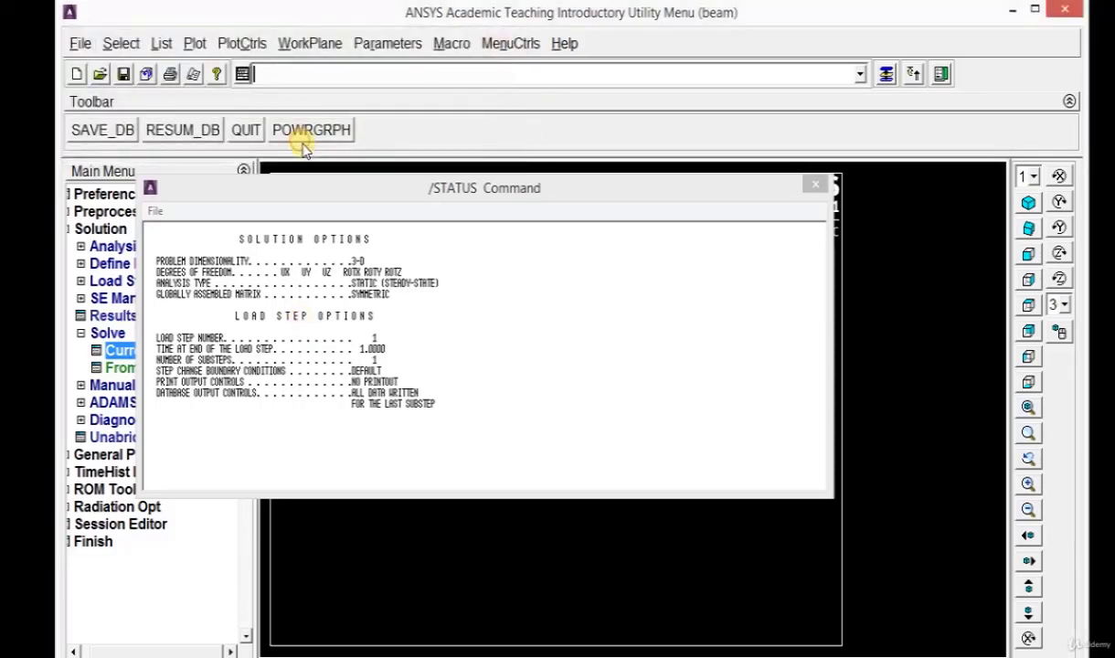
left_click(815, 184)
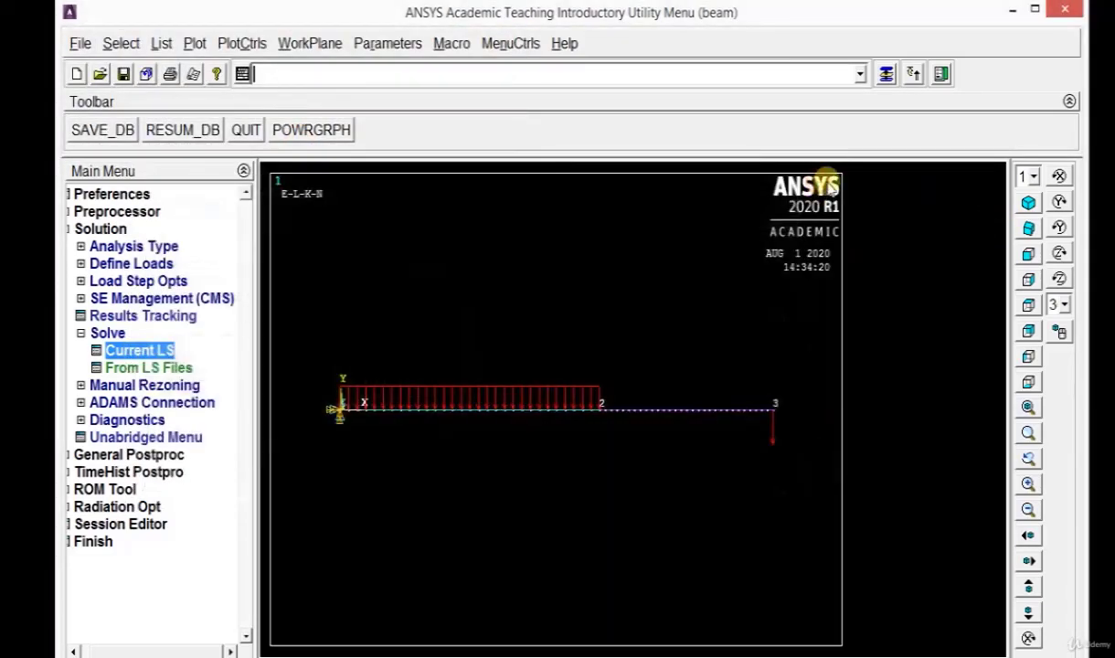
- List the nodal DOF solution for the Y-component of displacement in the general postprocessor
left_click(106, 456)
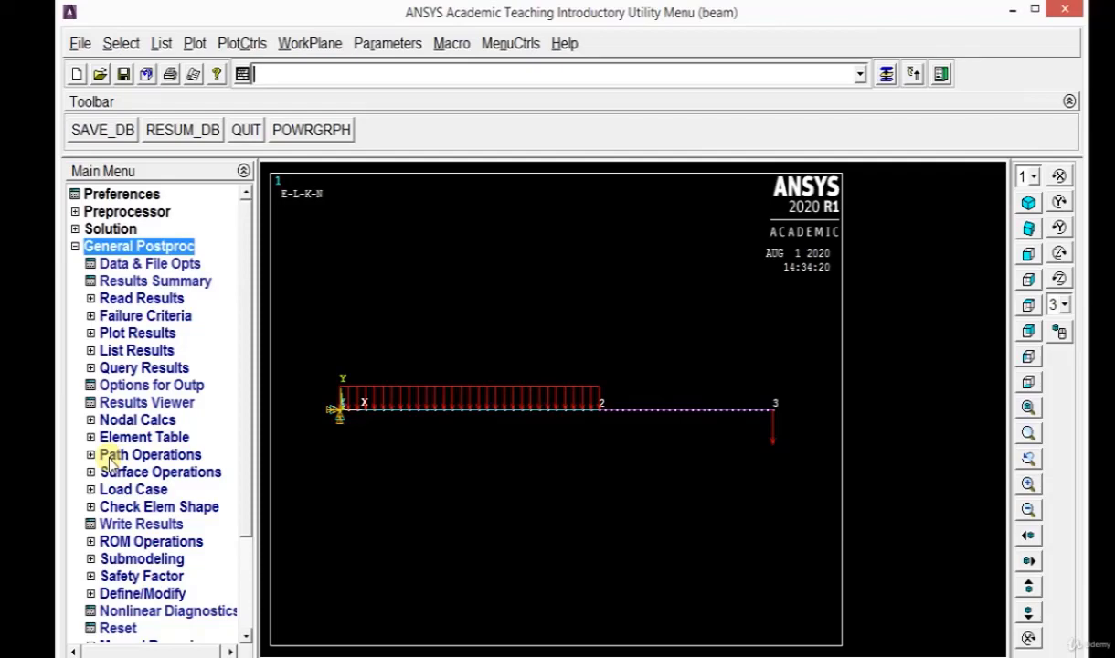
left_click(133, 351)
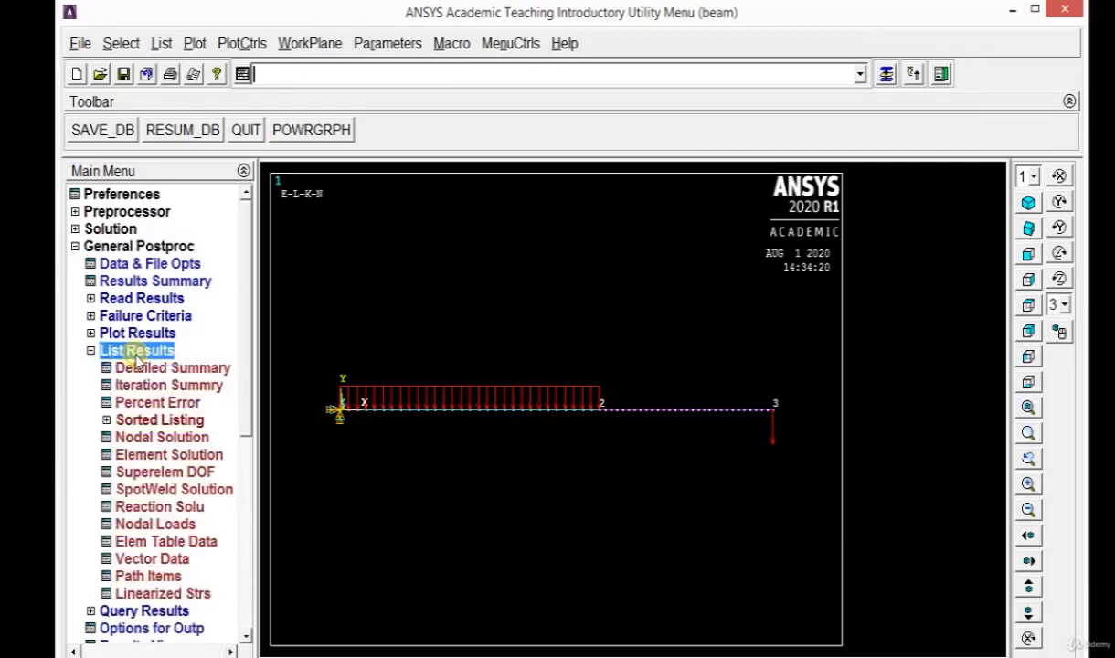
left_click(142, 438)
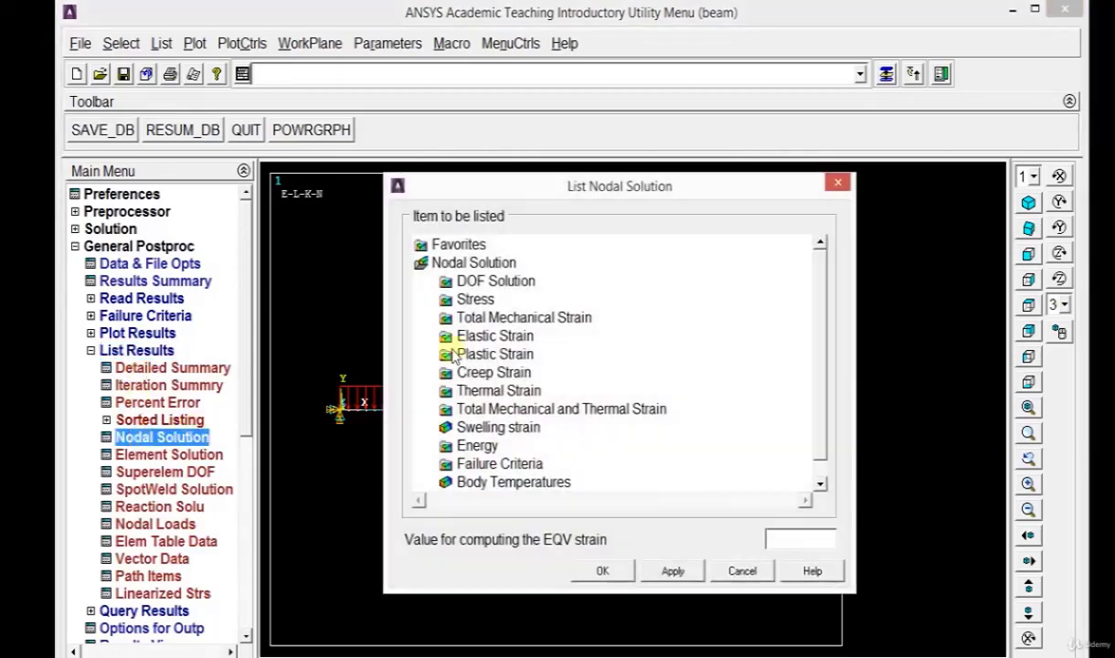
left_click(498, 282)
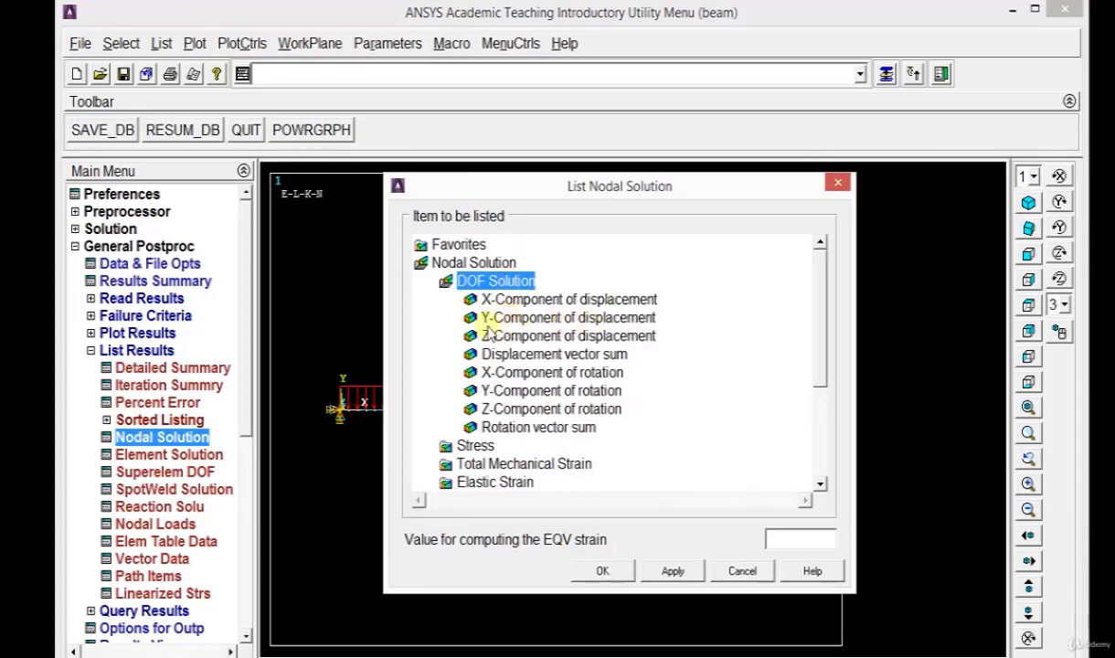
left_click(498, 318)
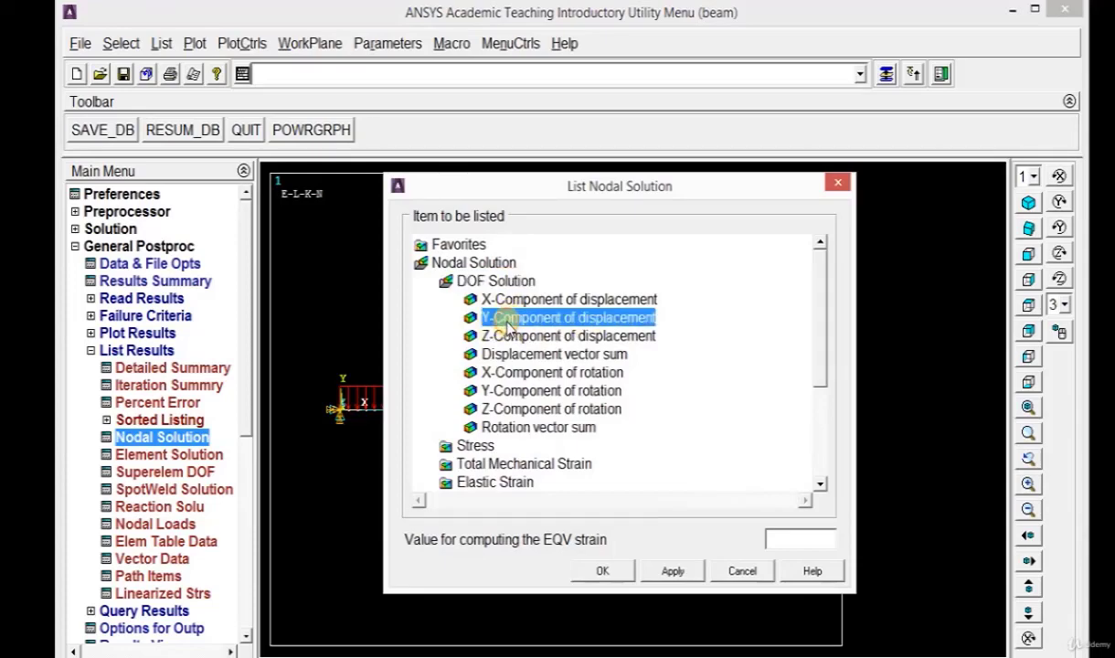
left_click(604, 571)
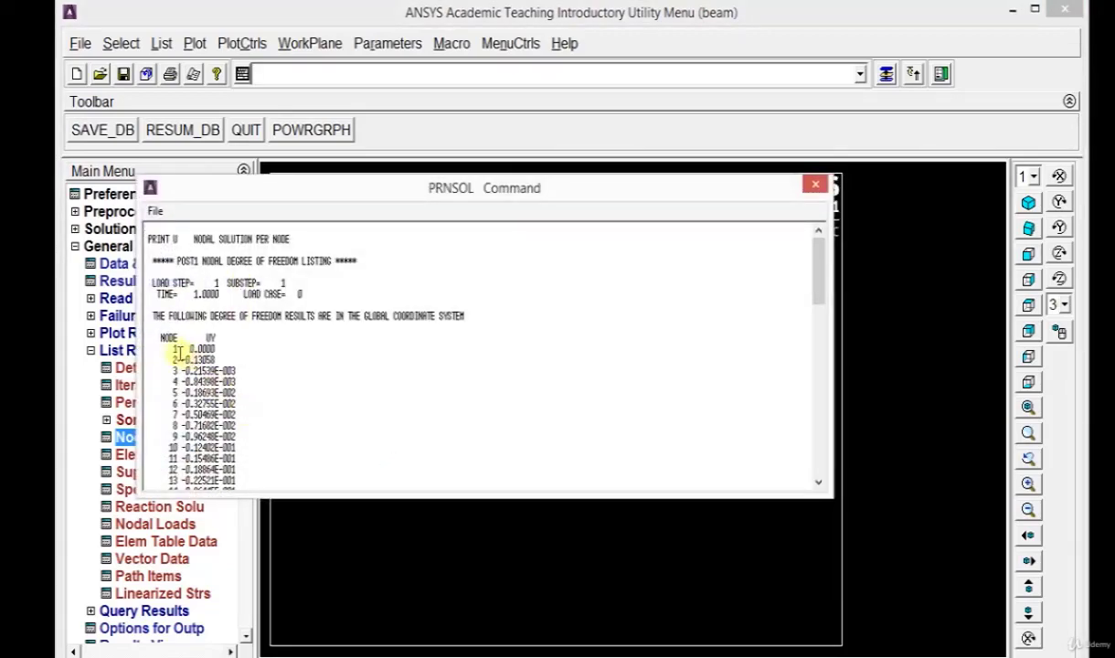
- Examine the UY listing from the first nodes through to the maximum absolute value and its node, and close the listing
mouse_move(169, 346)
left_mouse_down()
mouse_move(199, 356)
mouse_move(174, 363)
mouse_move(225, 357)
mouse_move(183, 356)
left_mouse_up()
left_click(183, 356)
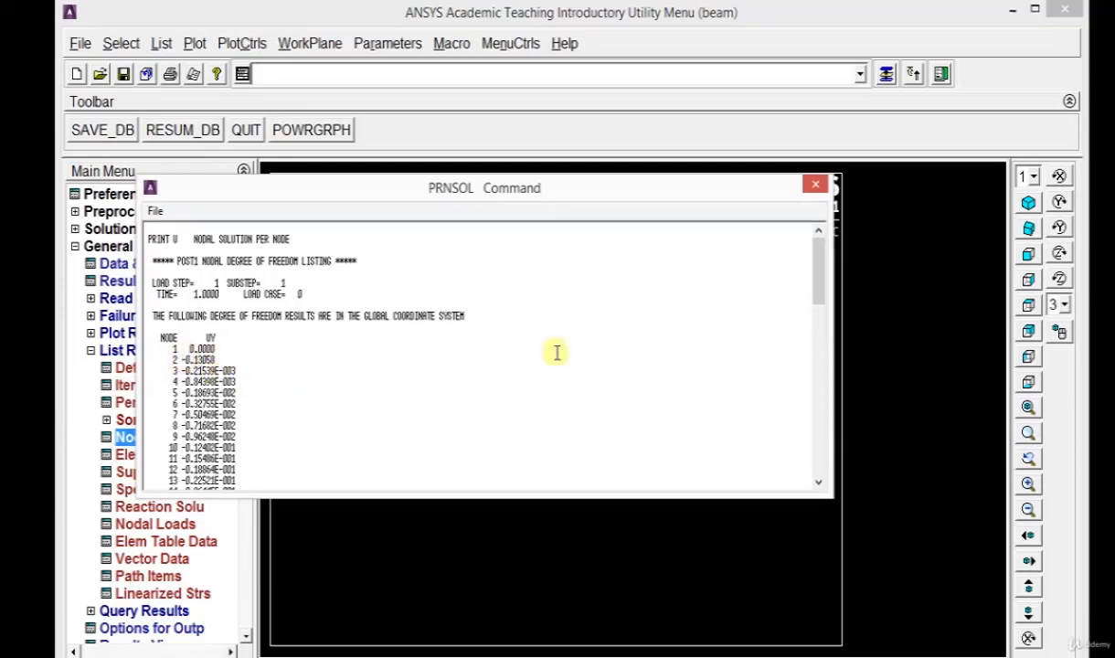
left_click_drag(820, 285, 784, 467)
left_click_drag(541, 454, 171, 433)
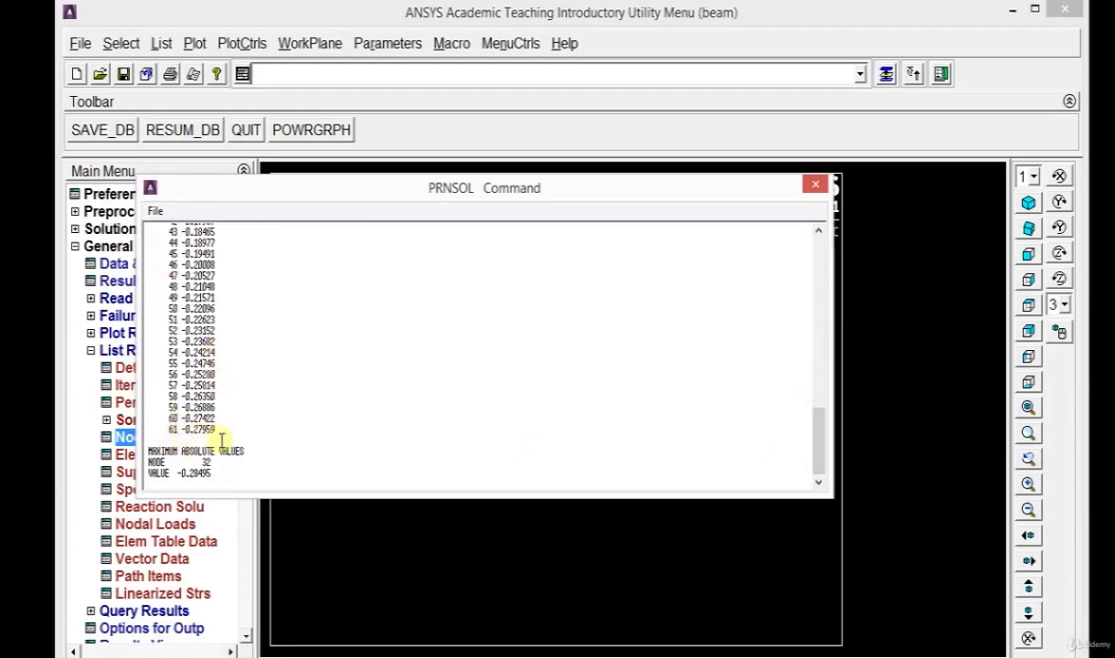
double_click(203, 464)
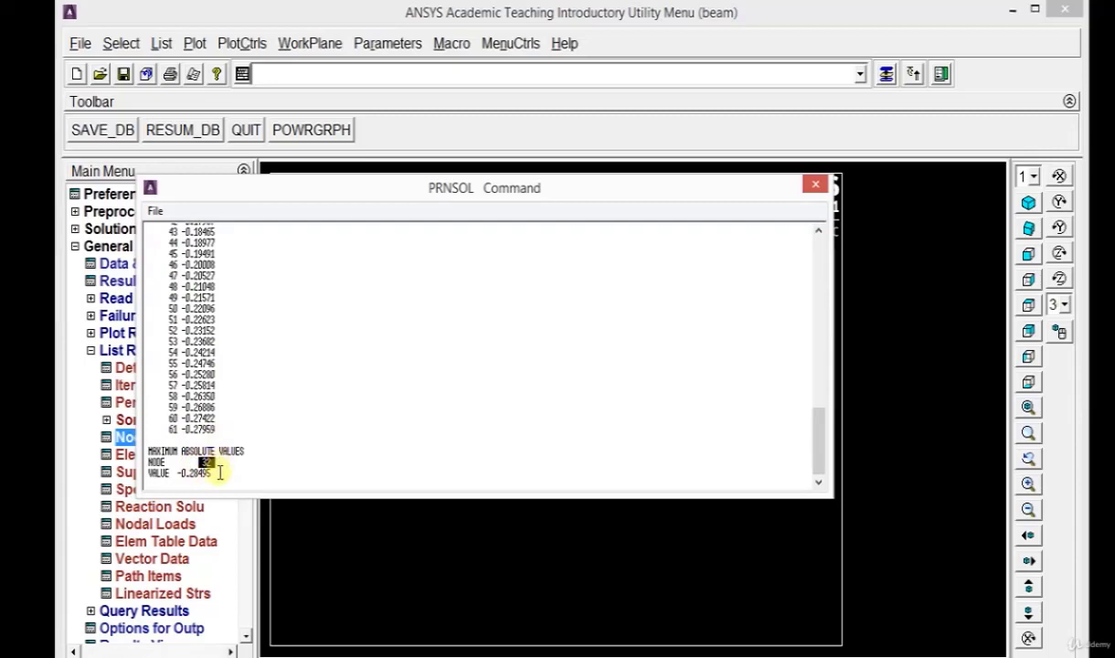
left_click(217, 473)
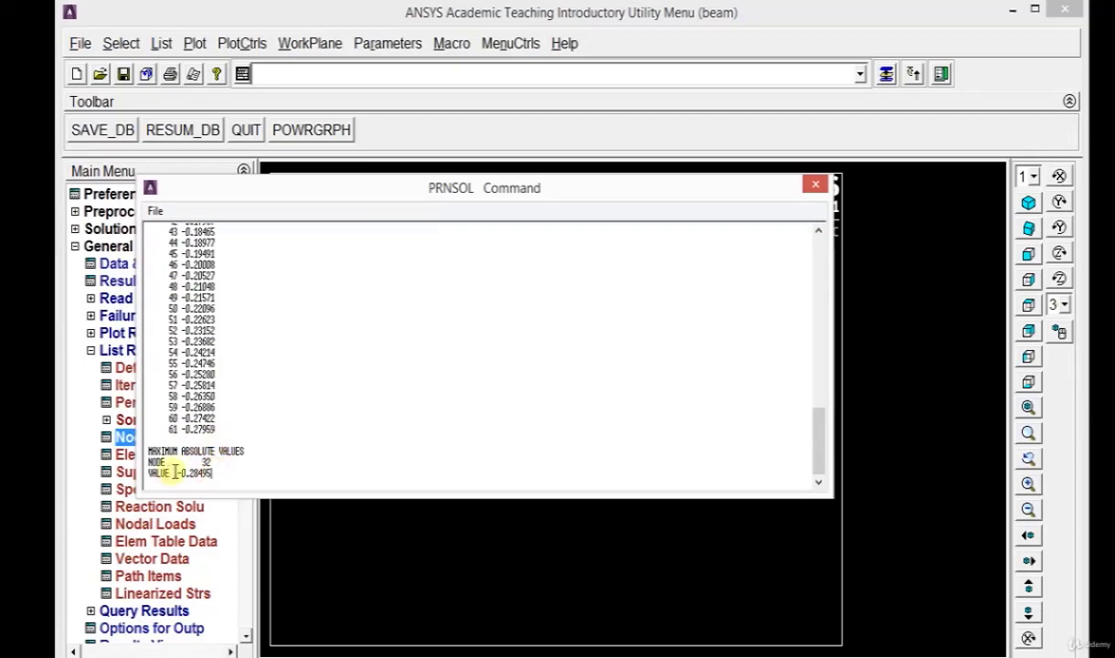
double_click(170, 472)
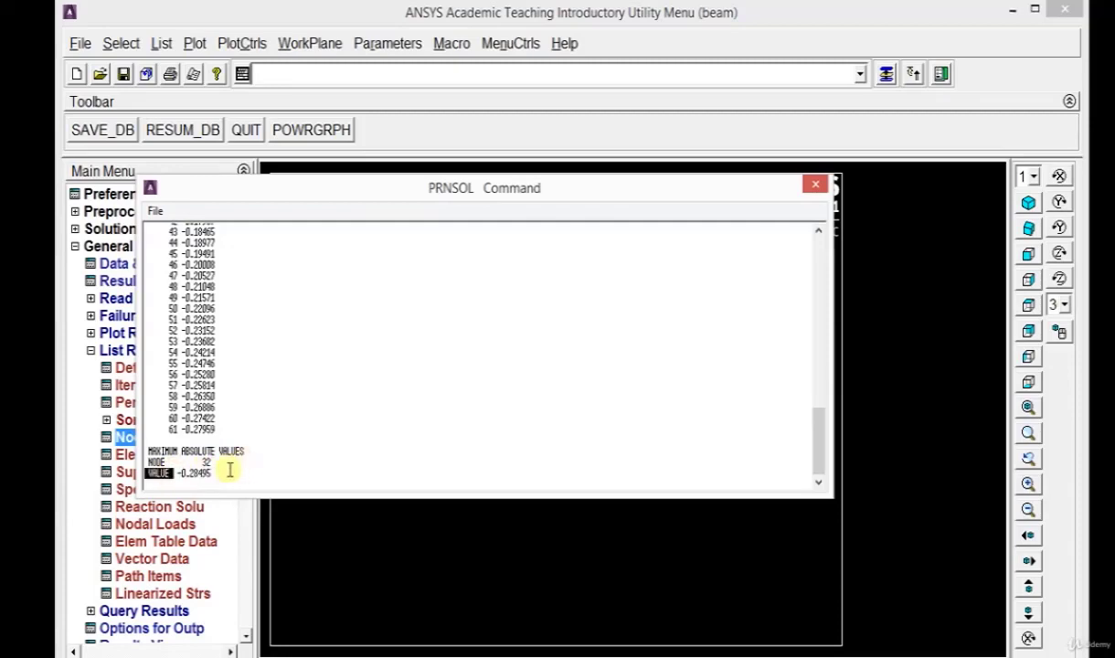
left_click_drag(178, 473, 216, 473)
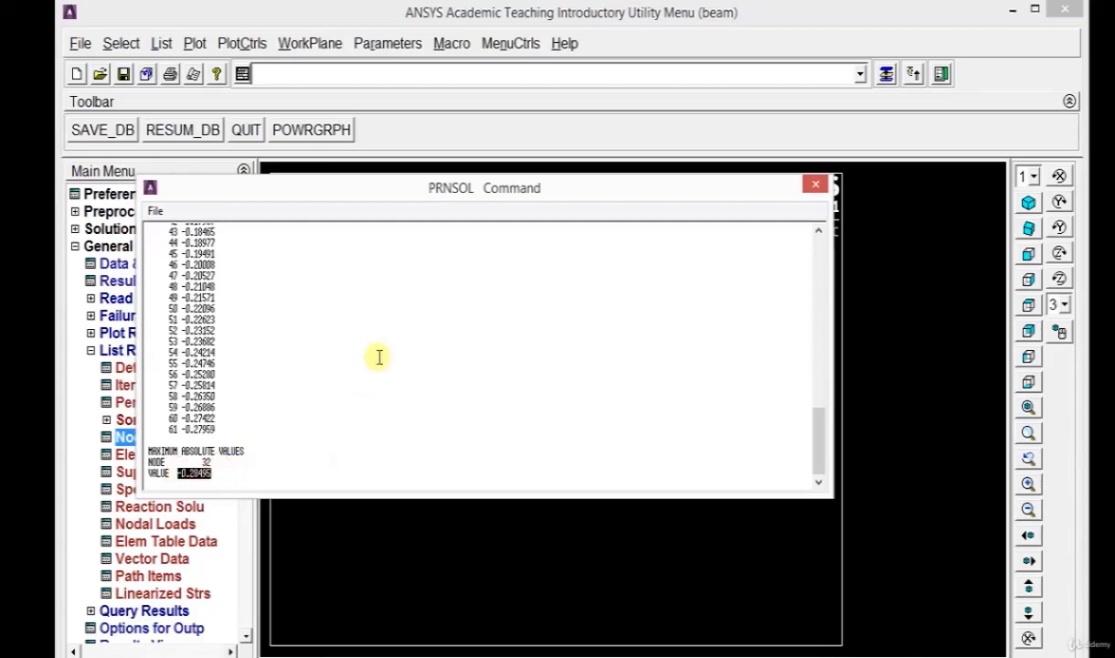
left_click(812, 187)
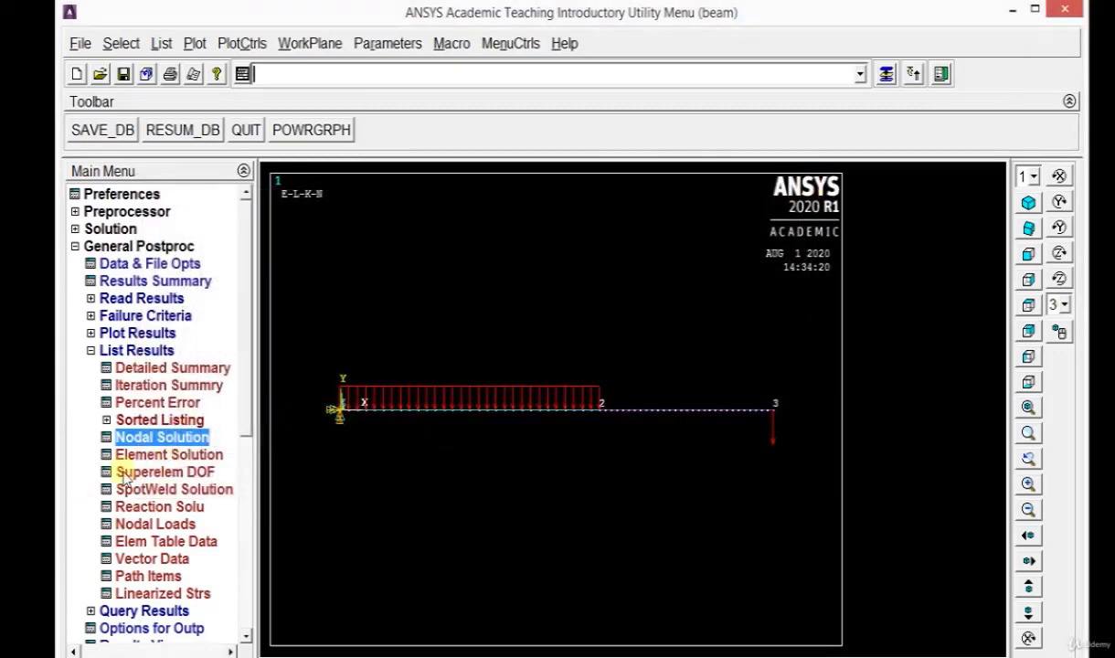
- List the reaction solution for the FY force, check the reaction at node 1 and the total, and close the listing
left_click(144, 508)
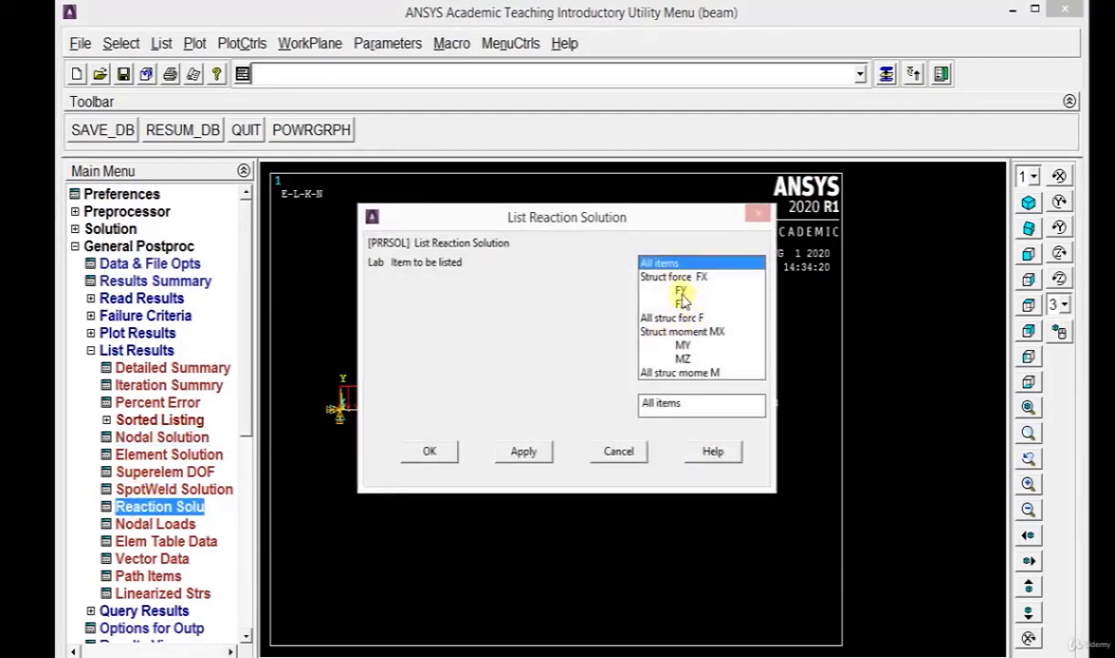
left_click(679, 290)
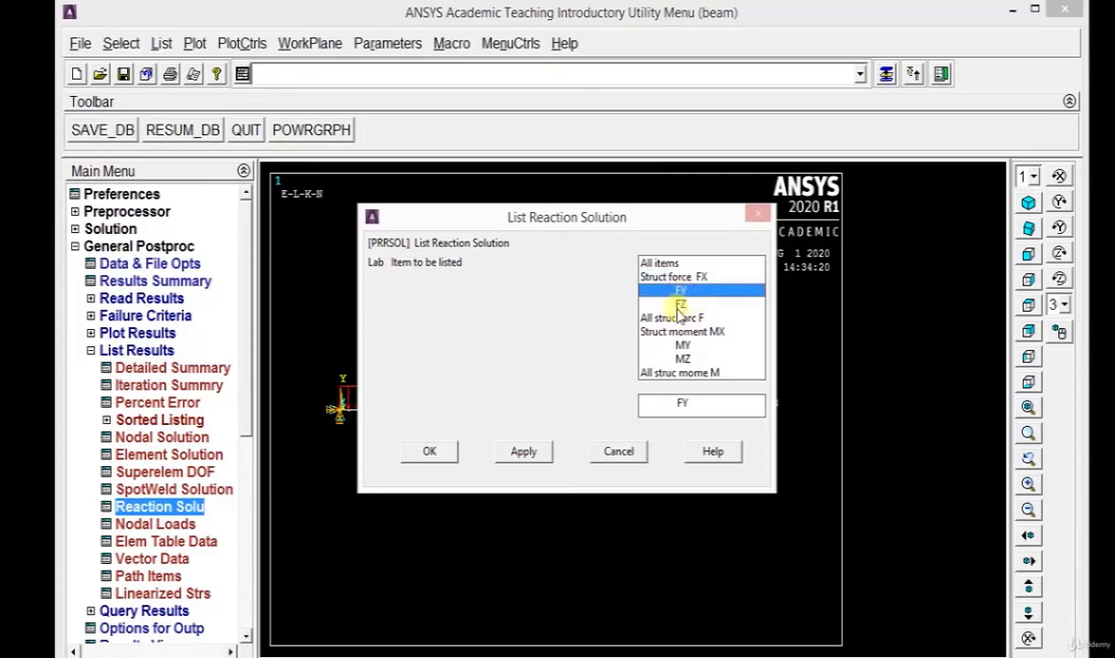
left_click(429, 450)
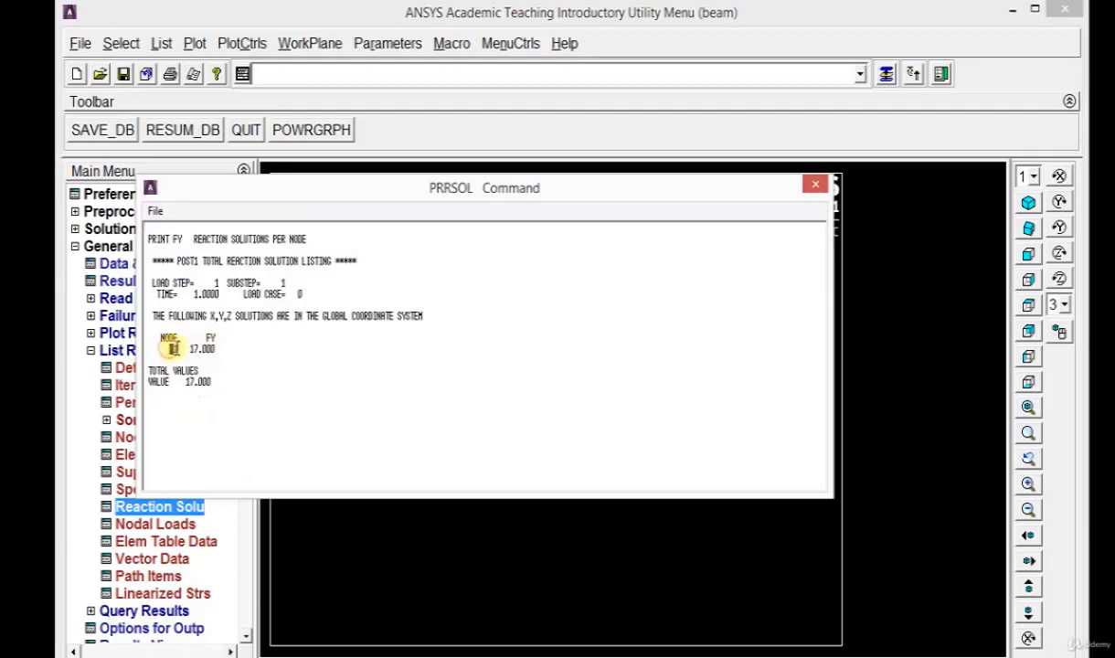
double_click(201, 349)
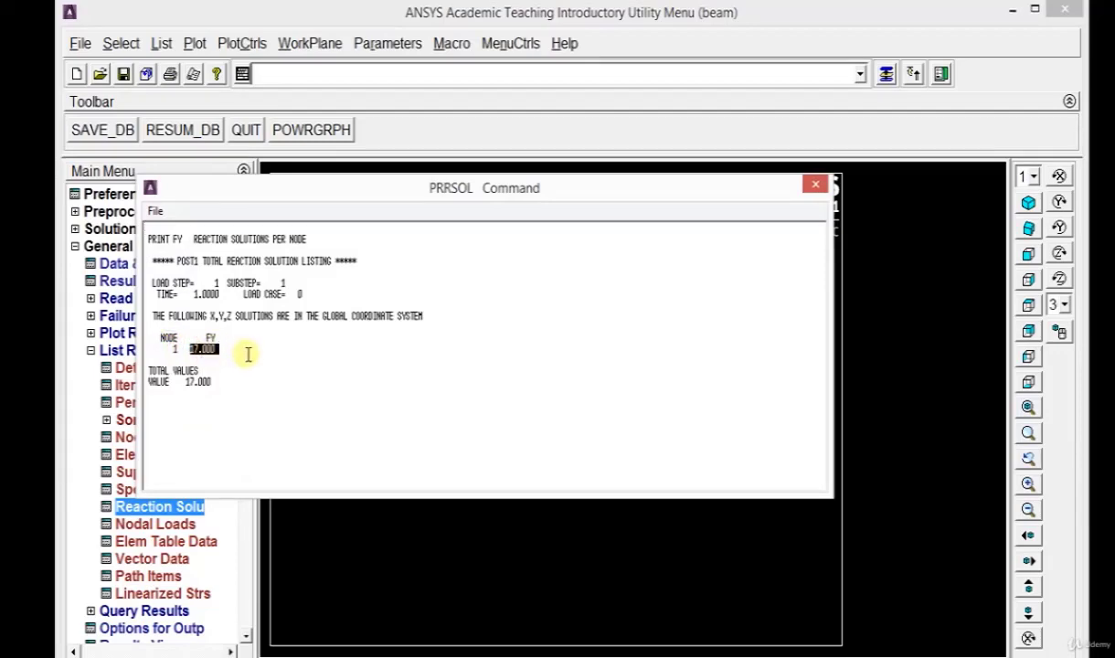
left_click(247, 355)
key("alt")
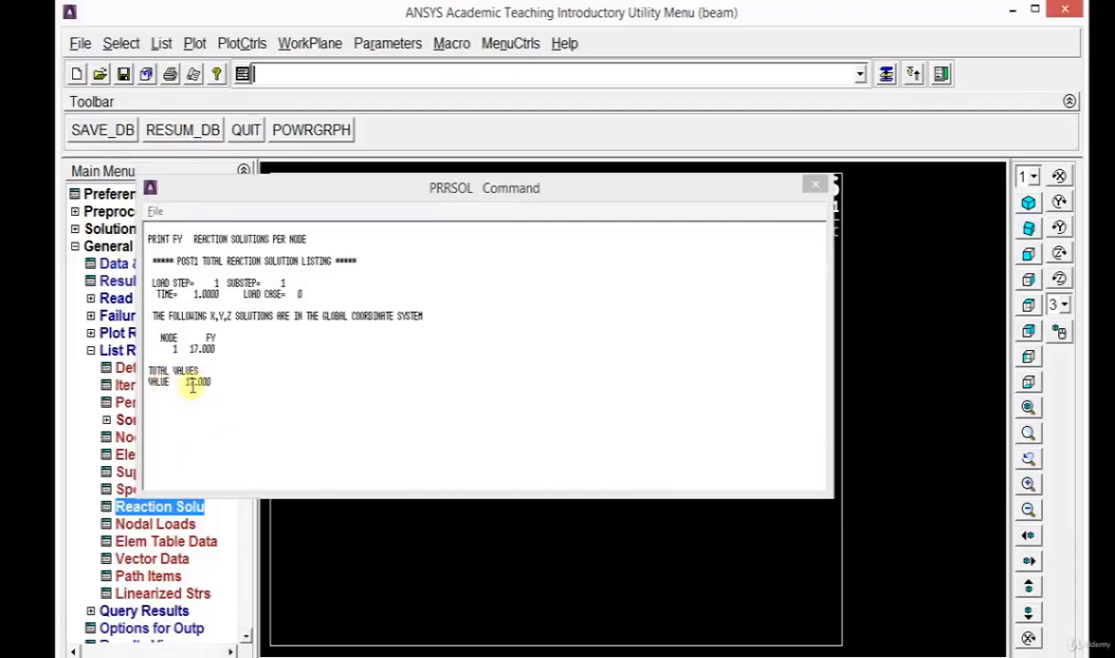
left_click(815, 184)
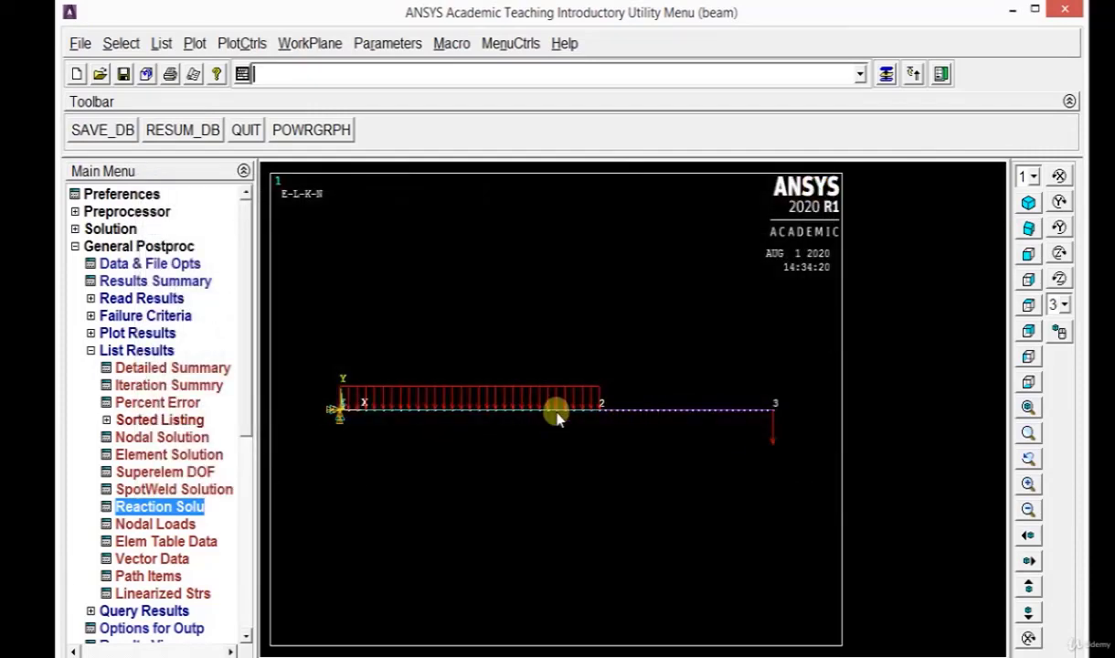
- Collapse the result listing options and open the element table definition in the general postprocessor
left_click(90, 350)
left_click(91, 436)
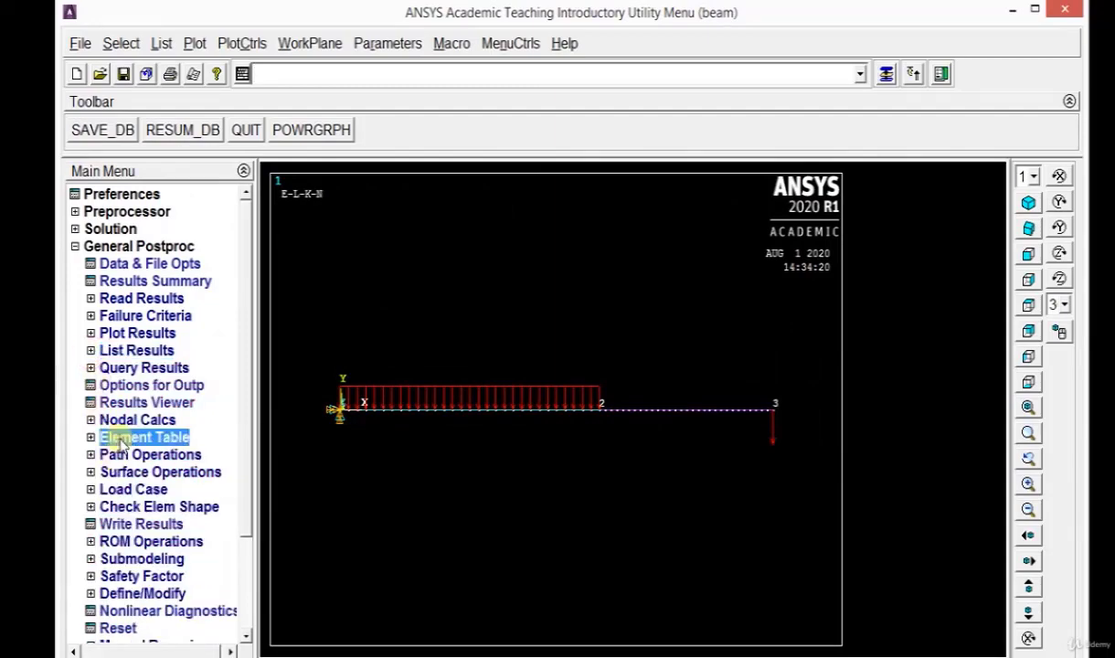
left_click(137, 457)
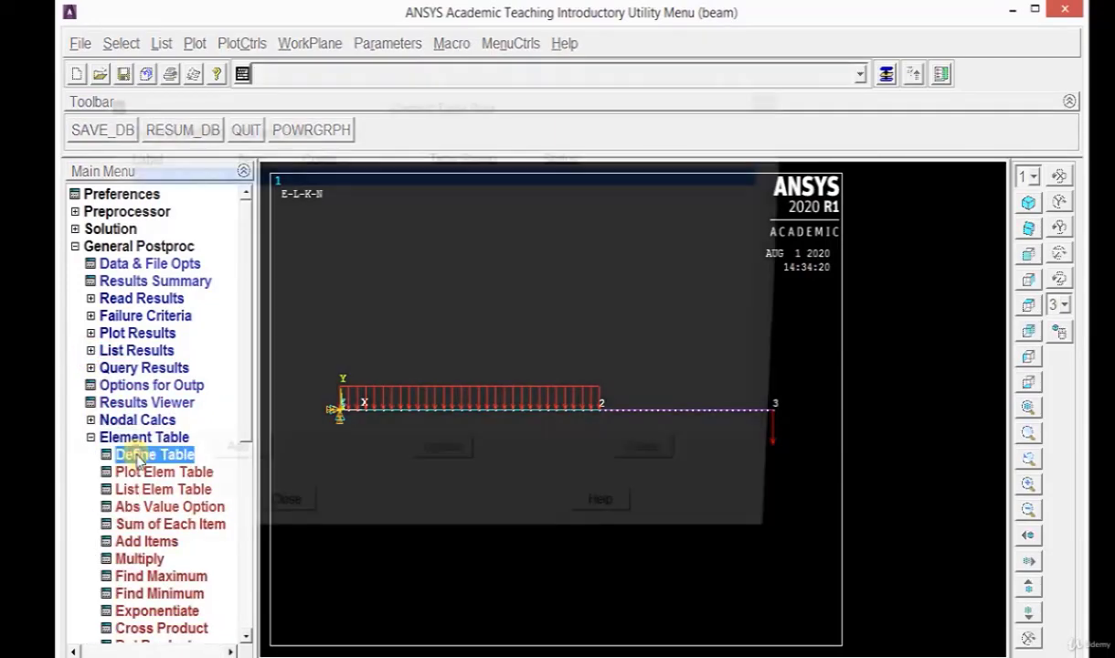
- Try to add an unlabelled element table item by sequence number with SMISC, 3, and dismiss the resulting warning
left_click(242, 468)
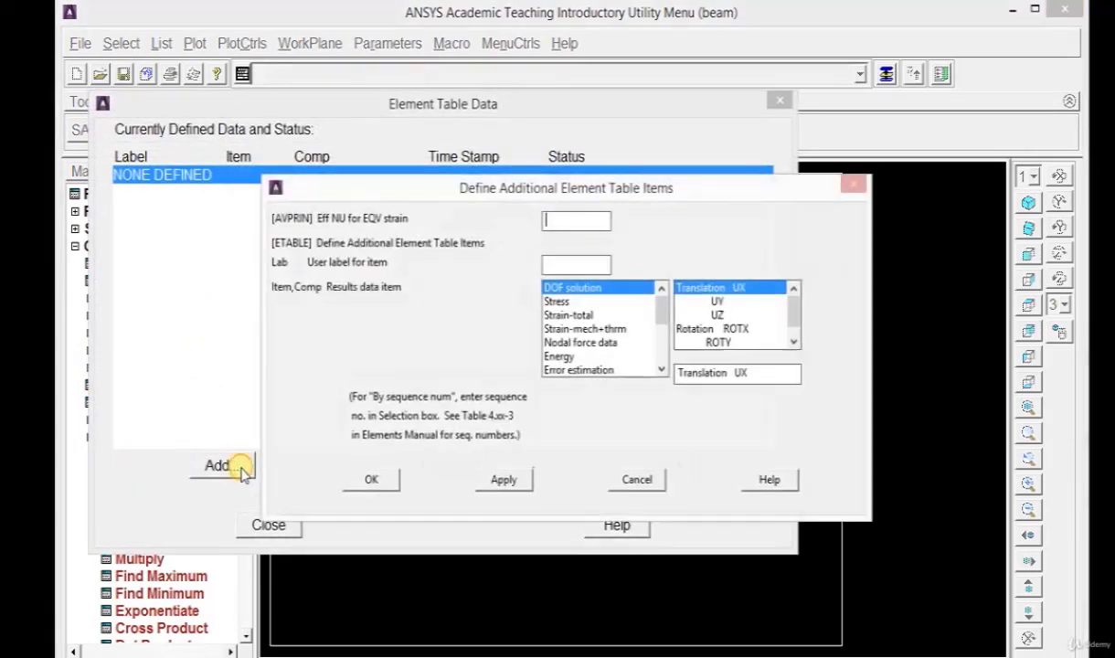
left_click_drag(657, 302, 661, 373)
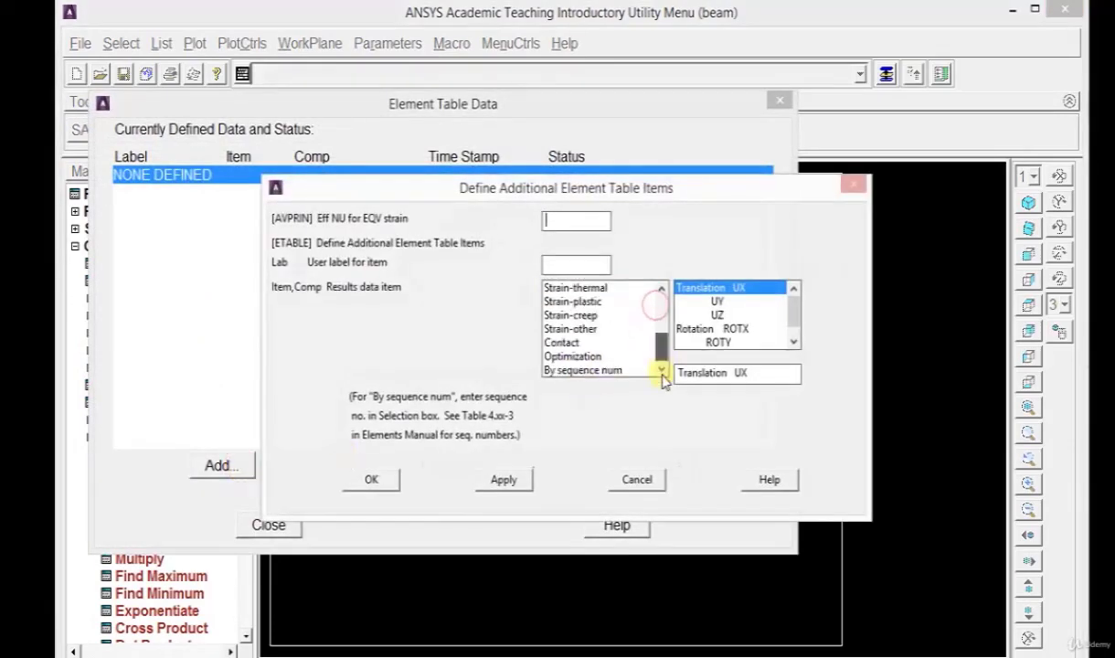
left_click(594, 370)
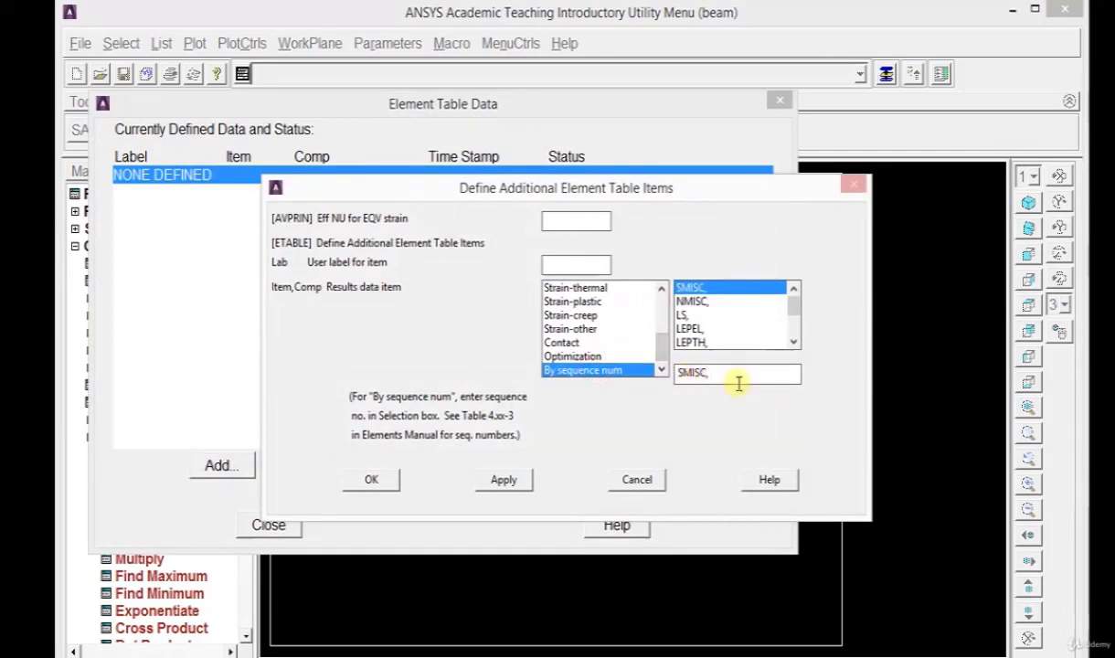
left_click(505, 479)
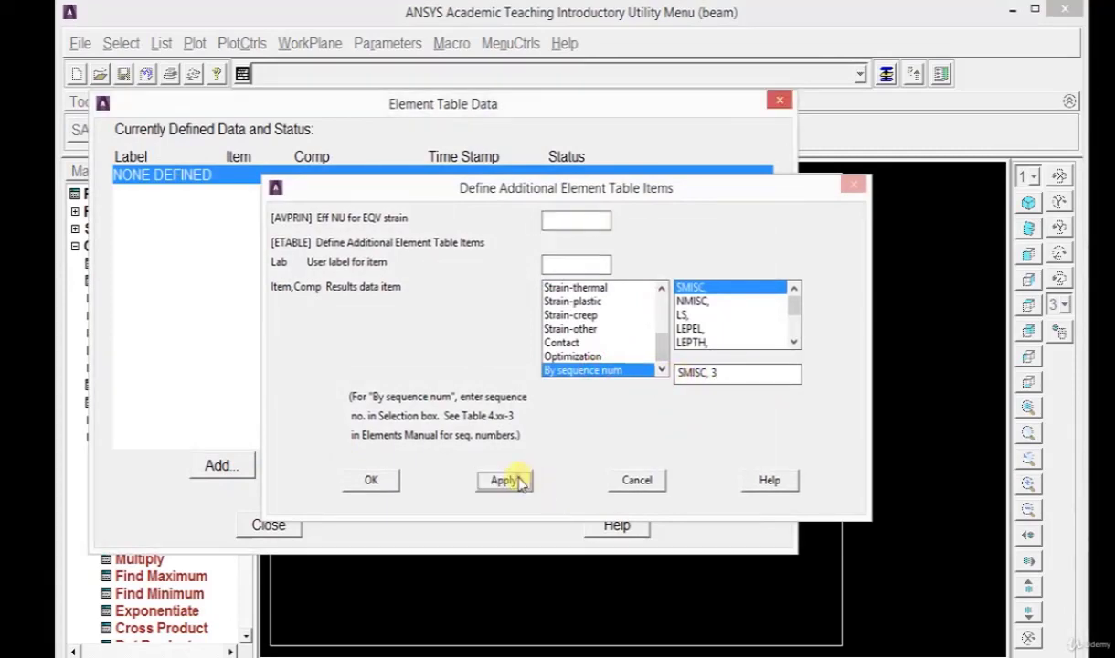
left_click(378, 46)
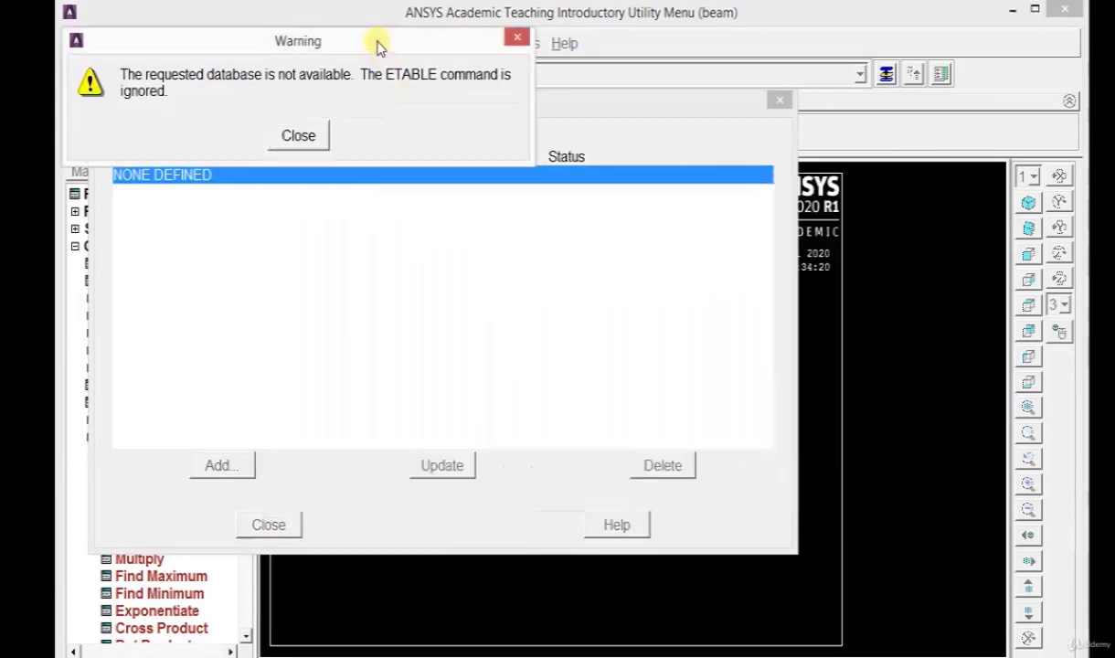
left_click_drag(258, 50, 366, 110)
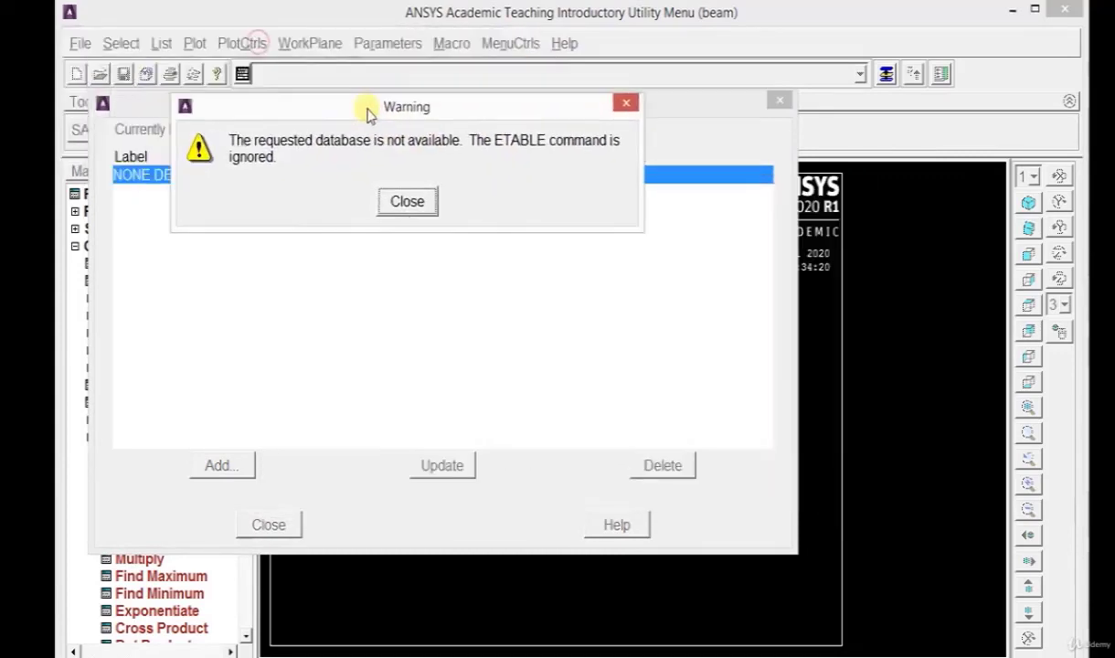
left_click(408, 202)
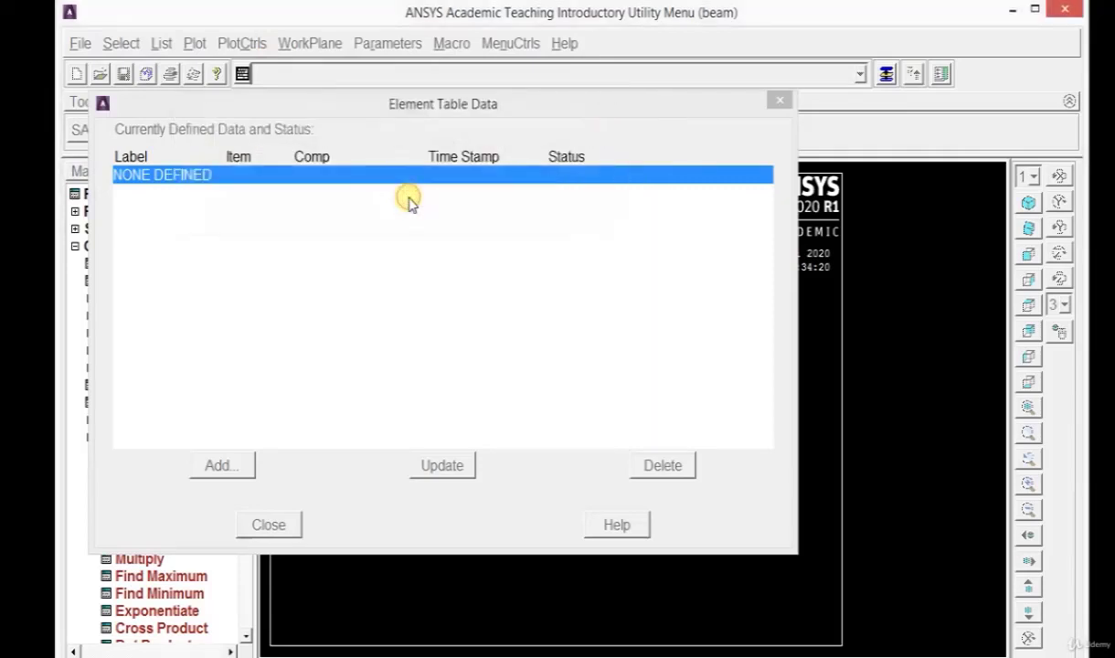
- Cancel the element table item definition, close the element table data, and load the last results set with the command set,last
left_click(885, 75)
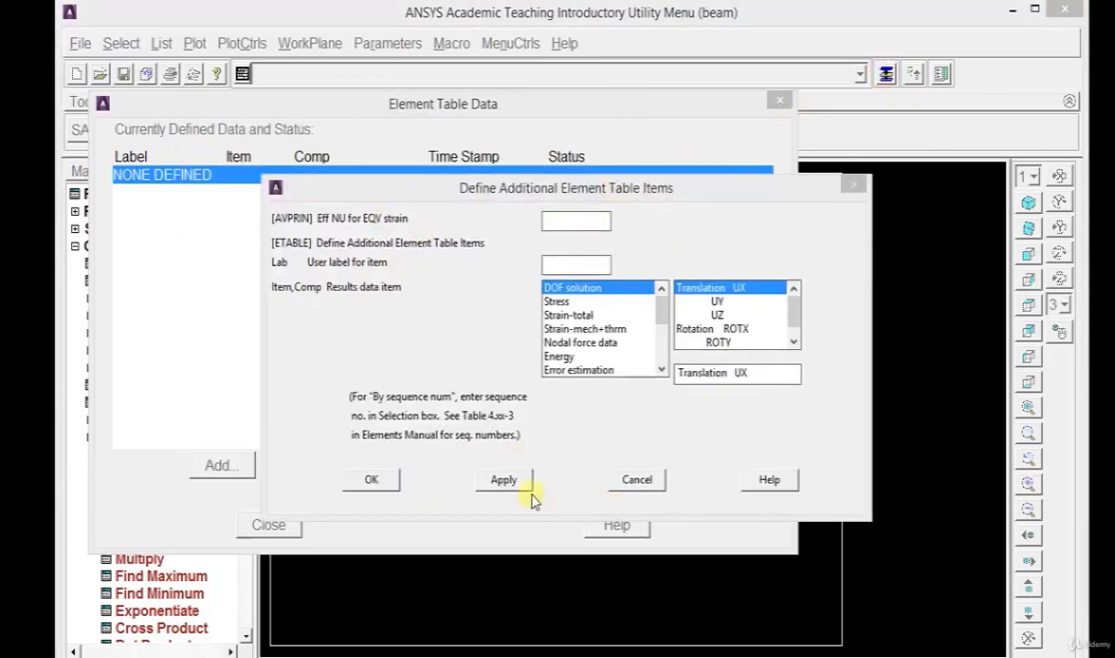
left_click(625, 479)
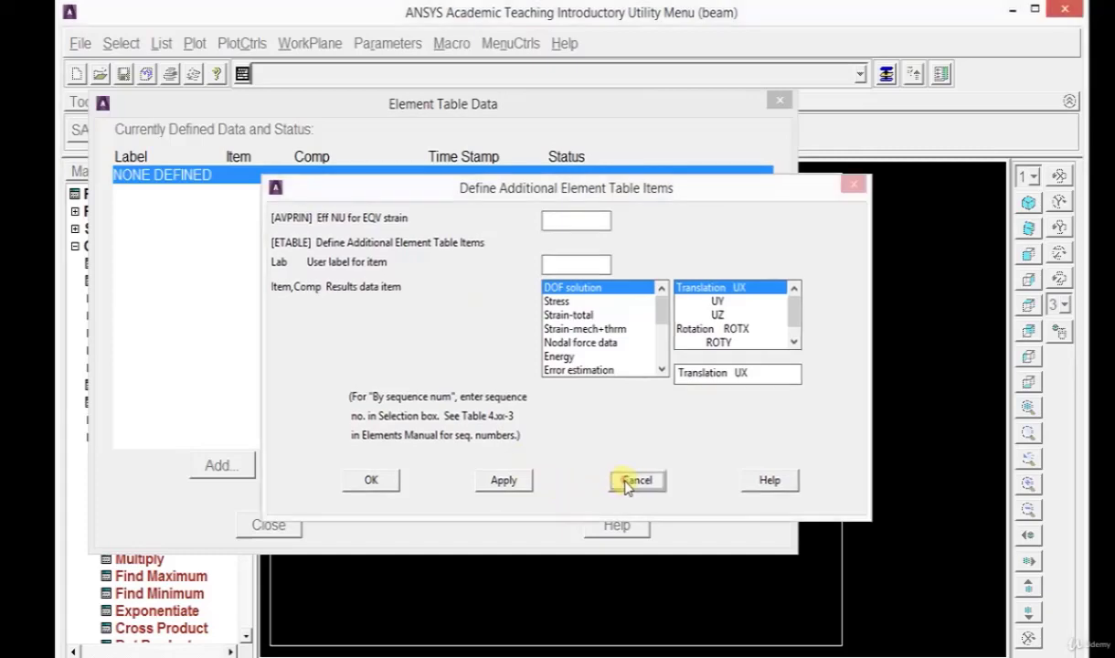
left_click(271, 525)
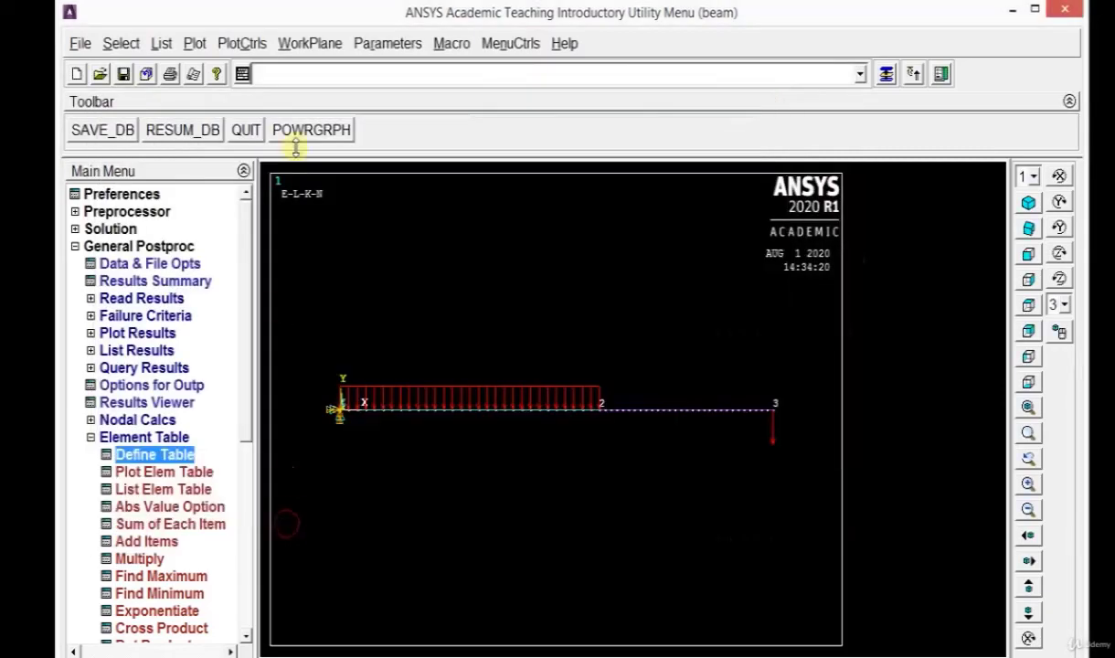
left_click(266, 77)
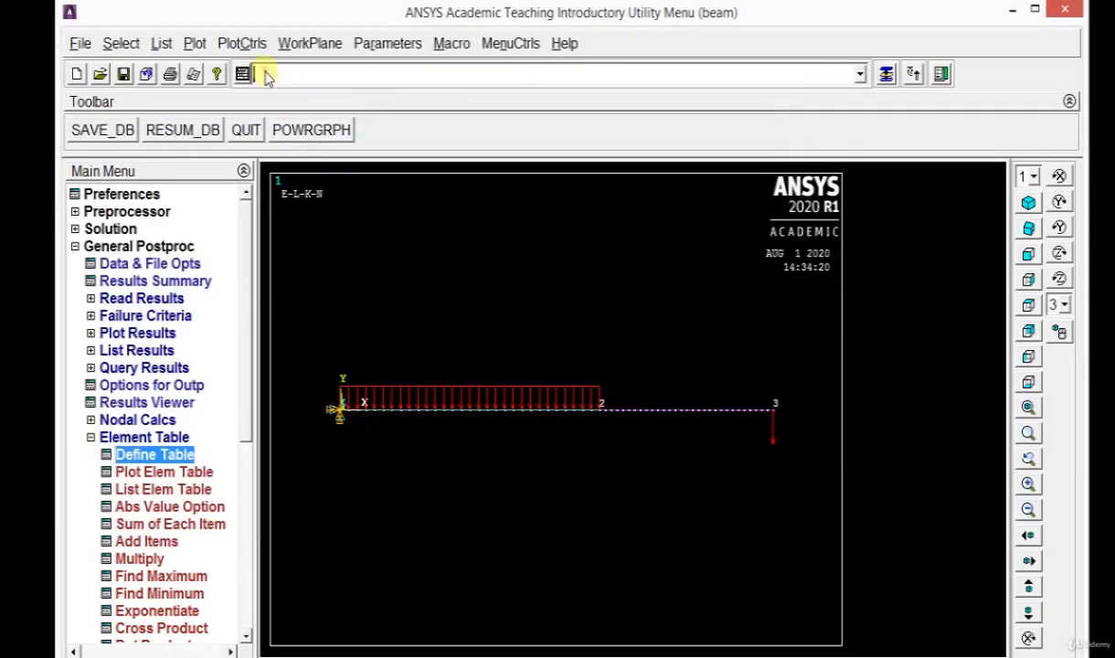
type("set,last")
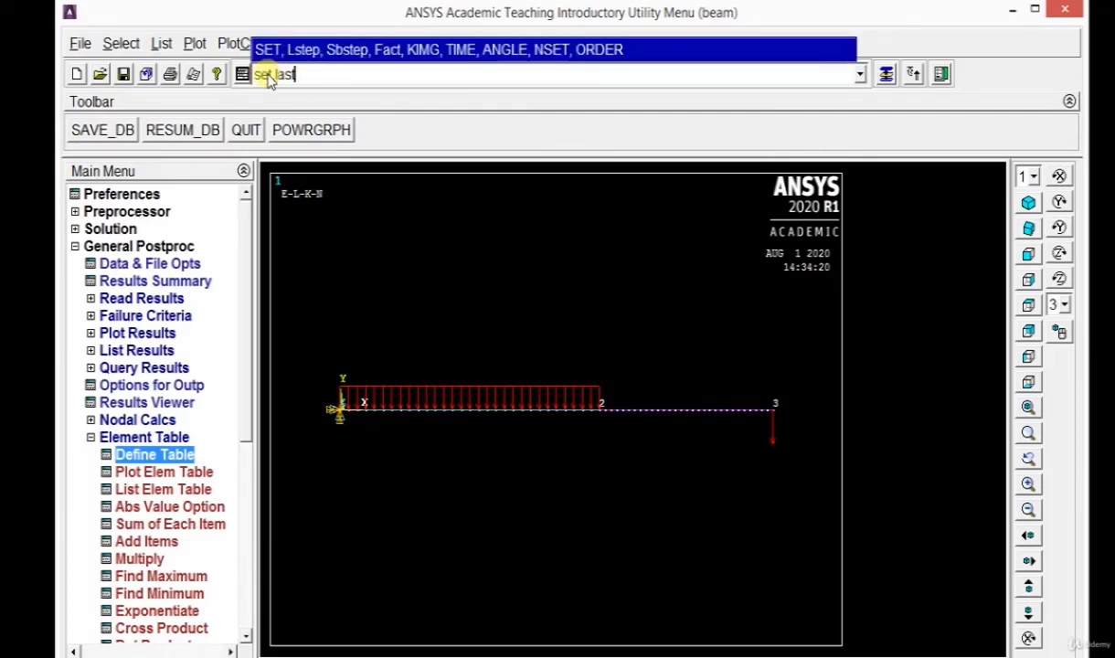
key("Return")
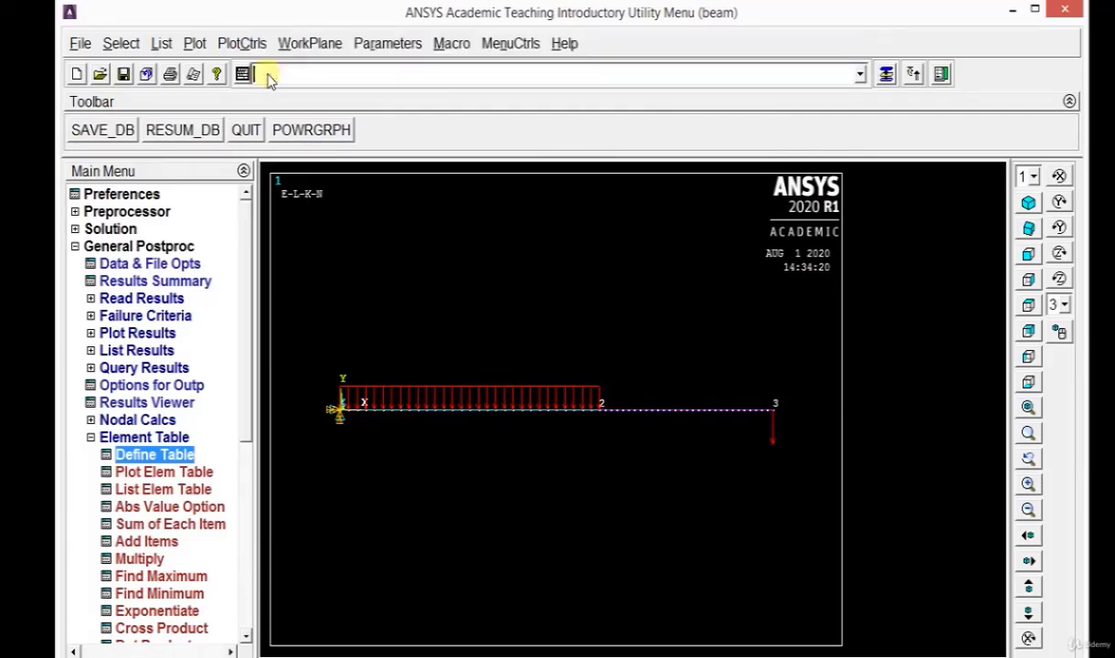
- Reopen the element table definition and add an unlabelled item by sequence number with SMISC, 3
left_click(155, 454)
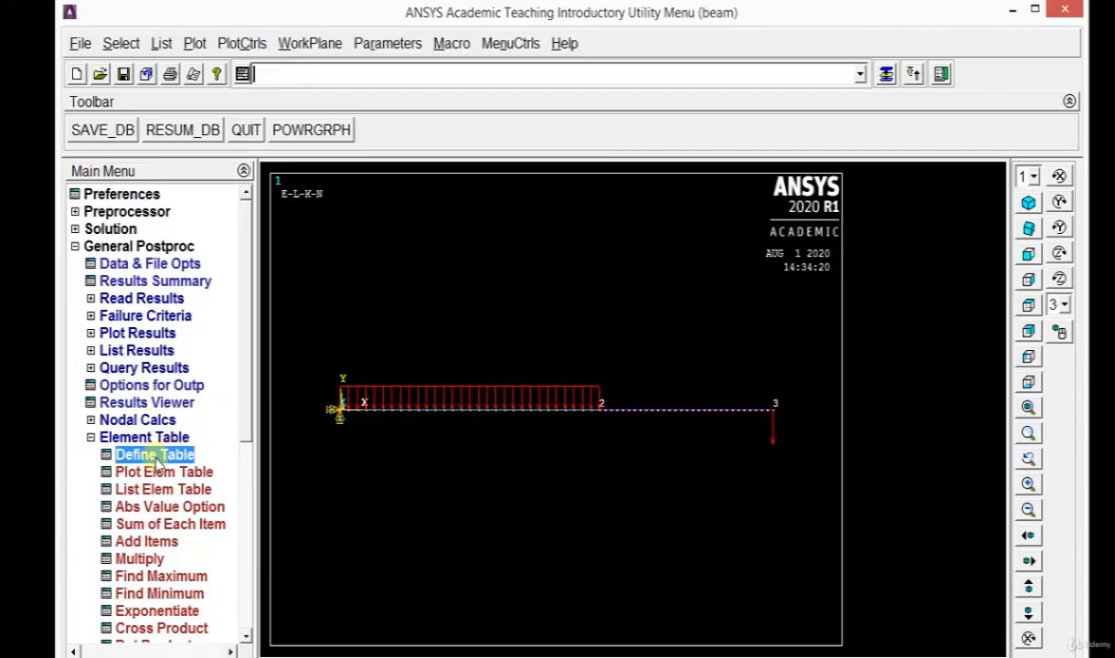
left_click(156, 454)
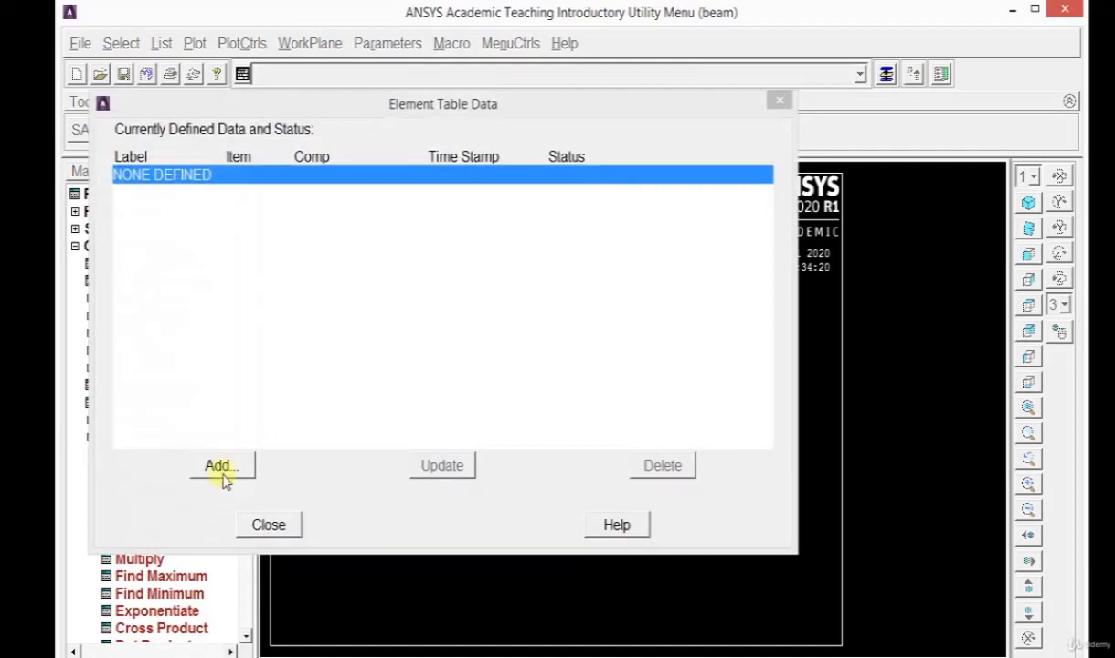
left_click(222, 466)
left_click_drag(660, 309, 659, 366)
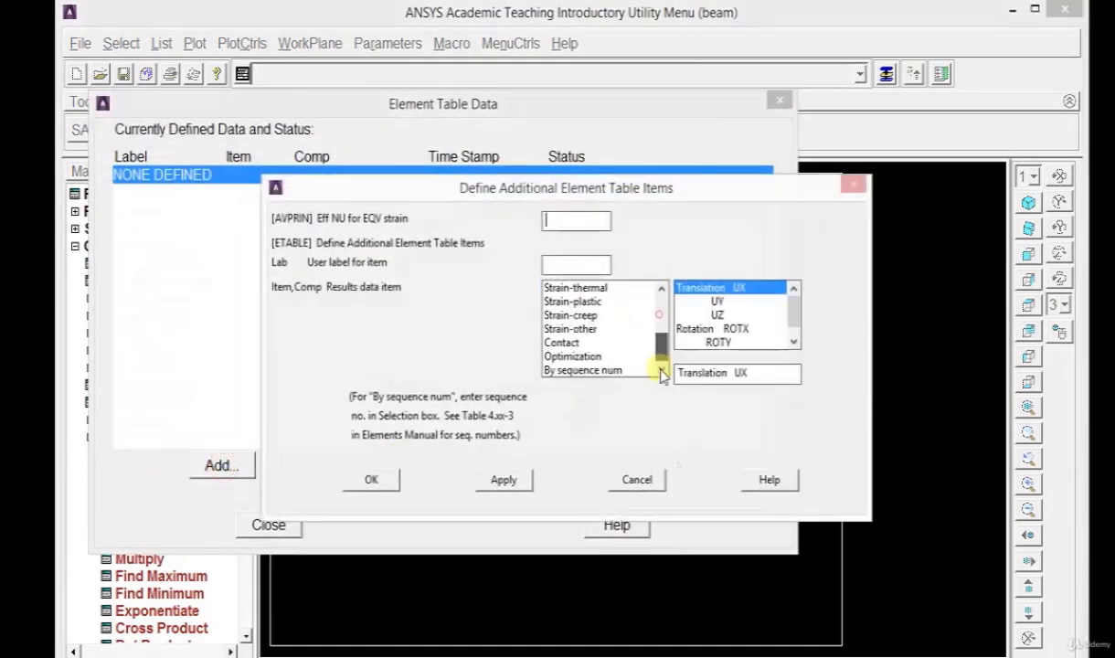
left_click(608, 371)
left_click(717, 374)
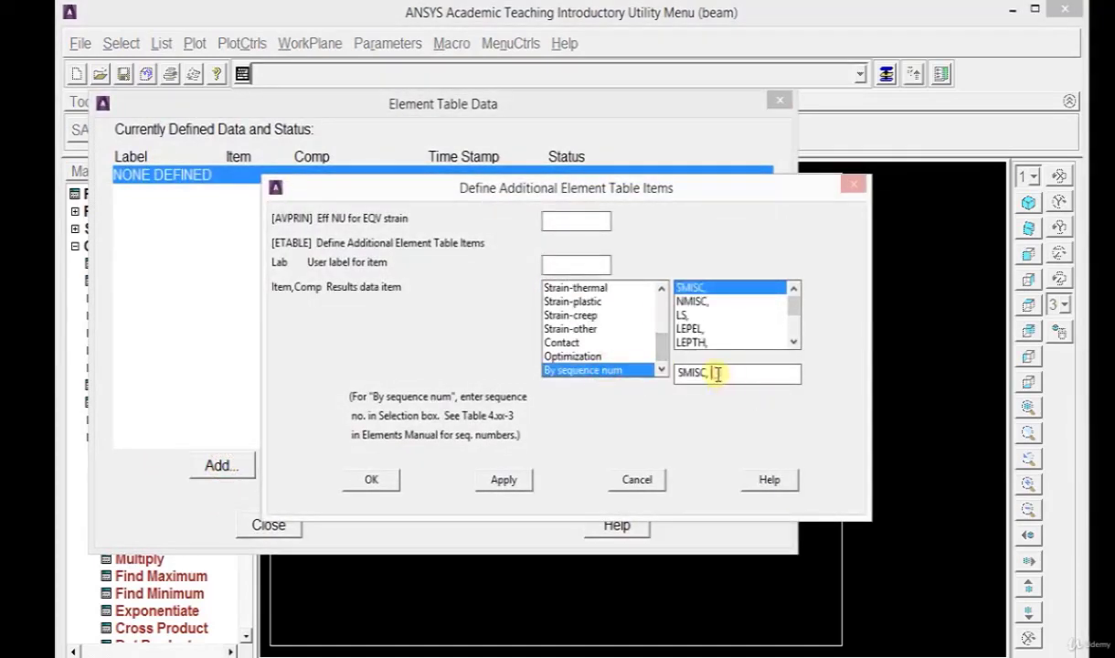
left_click(502, 477)
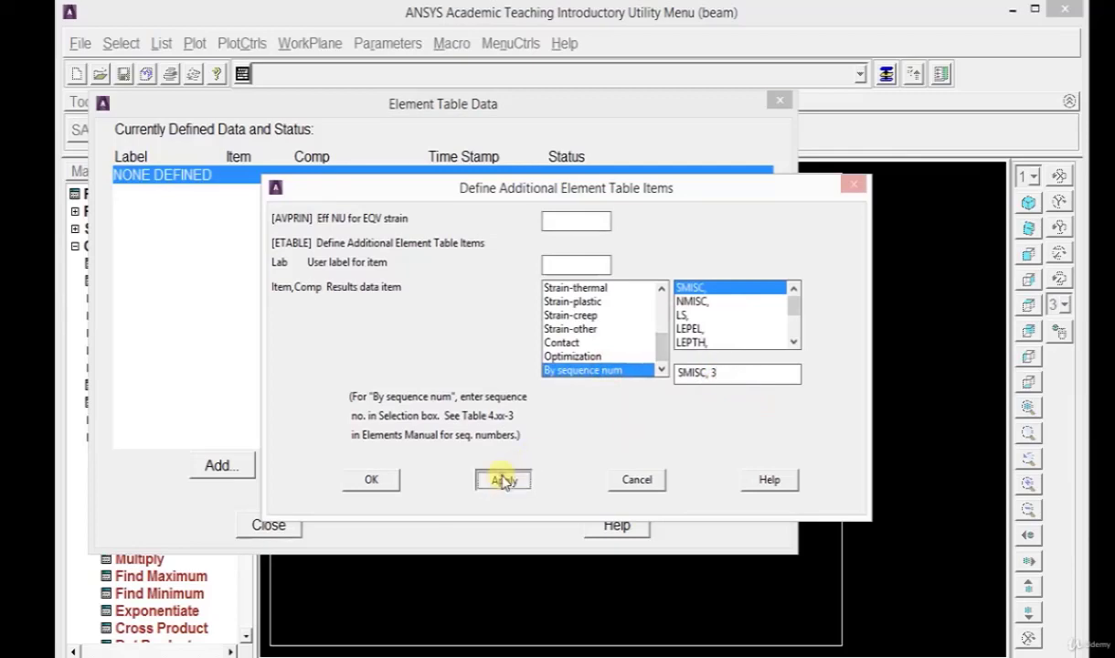
- Move the item definition dialog clear of the table list and add an item by sequence number with SMISC, 6
left_click_drag(371, 191, 406, 266)
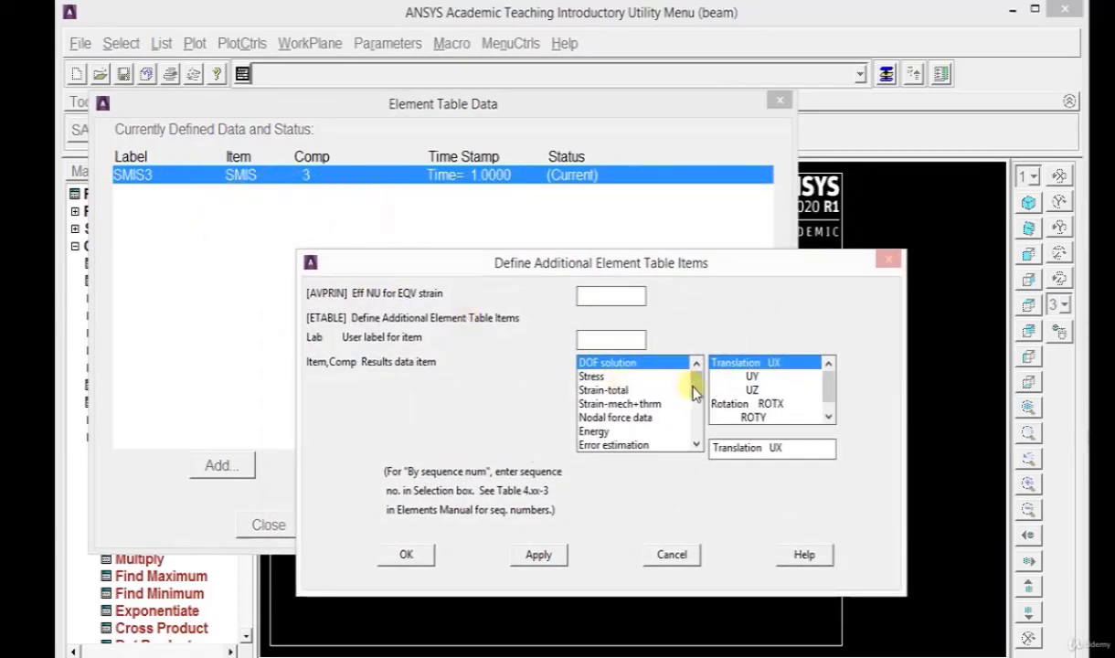
left_click_drag(695, 385, 692, 459)
left_click(631, 445)
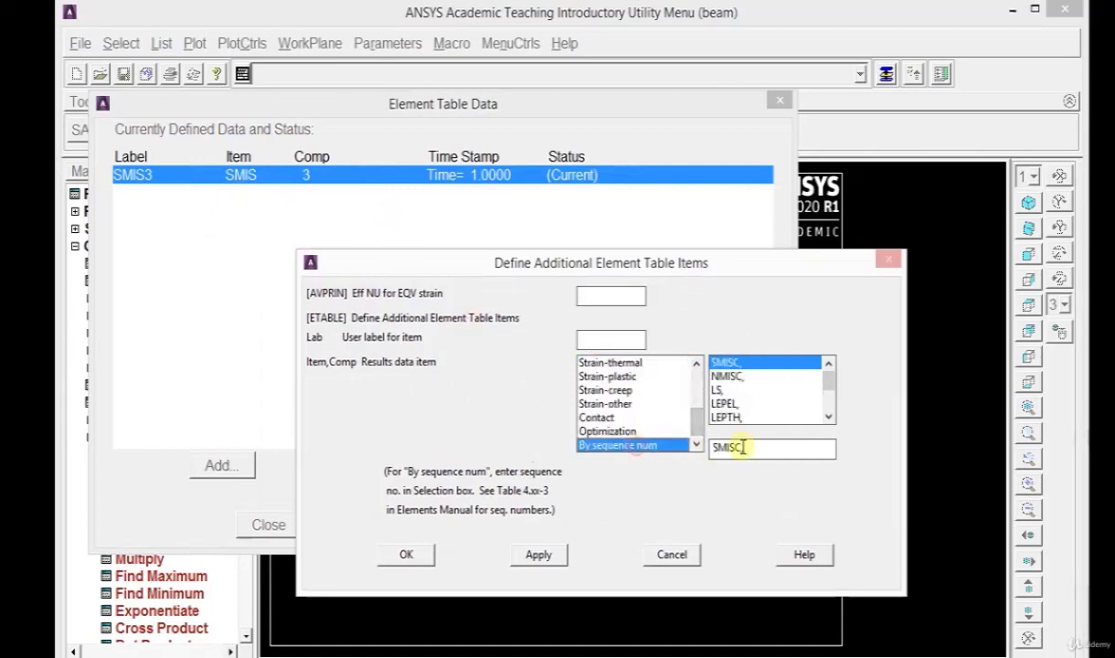
left_click(749, 448)
type("6")
left_click(538, 554)
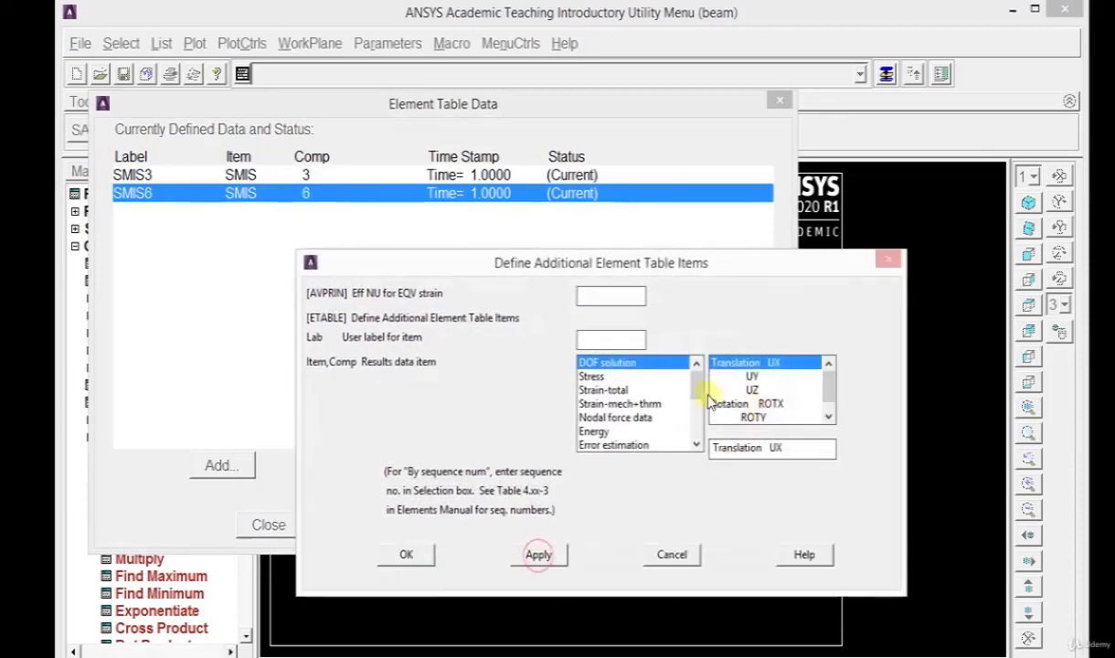
- Add another unlabelled element table item by sequence number with SMISC, 16
left_click_drag(694, 381, 703, 466)
left_click(657, 445)
left_click(766, 447)
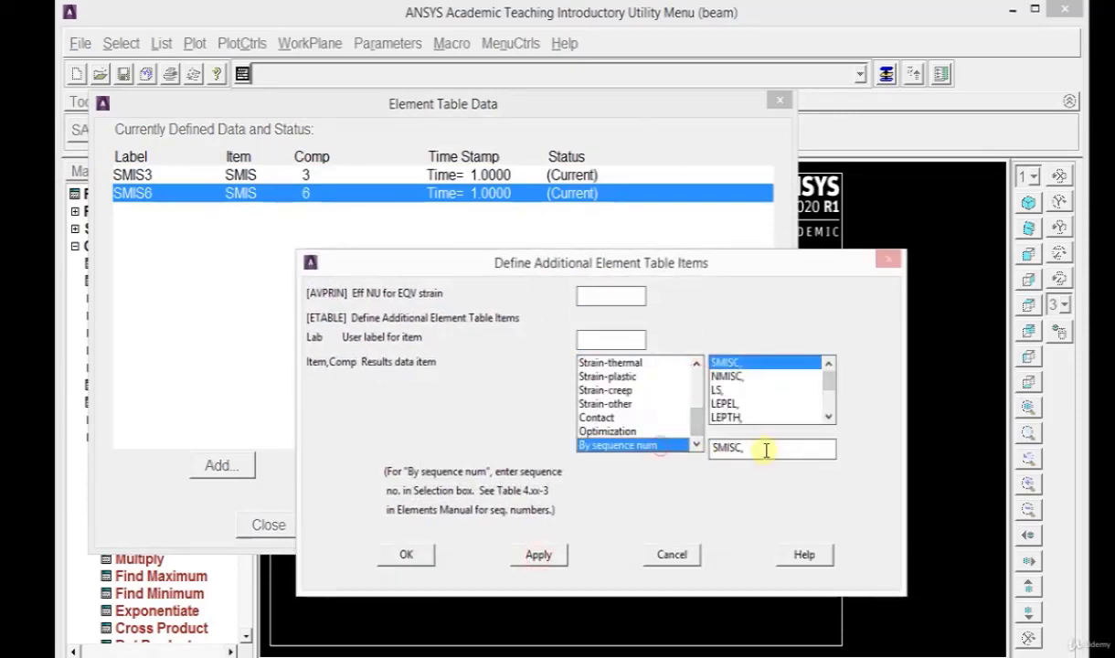
type("16")
left_click(539, 553)
- Add a final element table item by sequence number with SMISC, 19, and finish defining items
left_click_drag(696, 376, 699, 441)
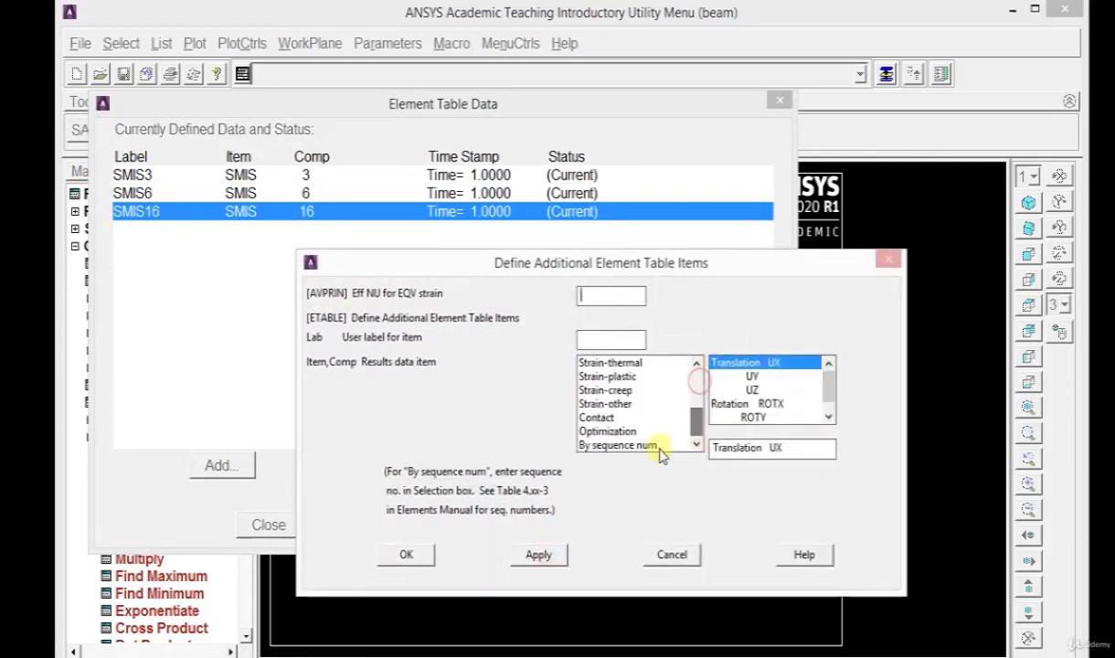
left_click(656, 445)
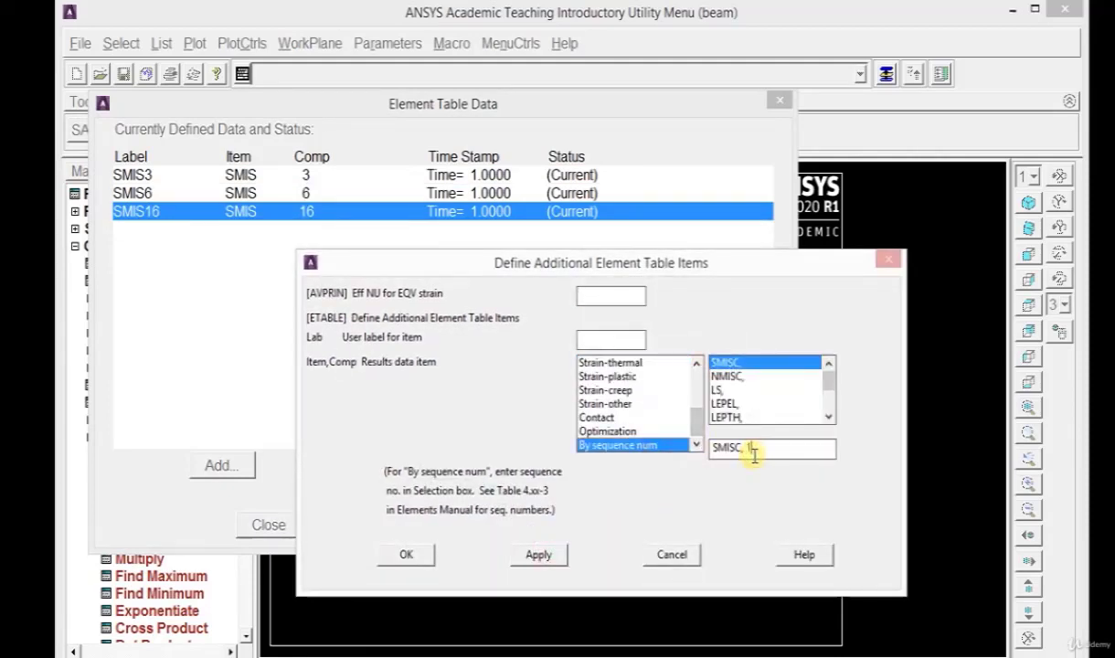
type("19")
left_click(404, 552)
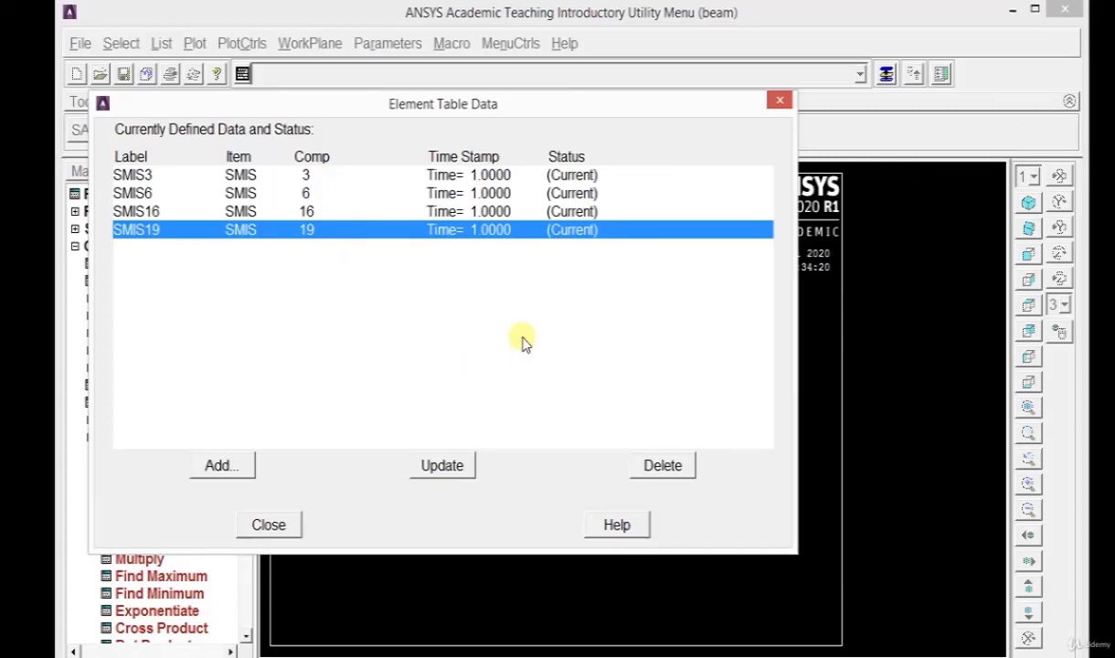
- Switch to the BEAM188 help page in the browser, check the I and J sequence numbers for Mz and SFy, and return to ANSYS
key("alt+Tab")
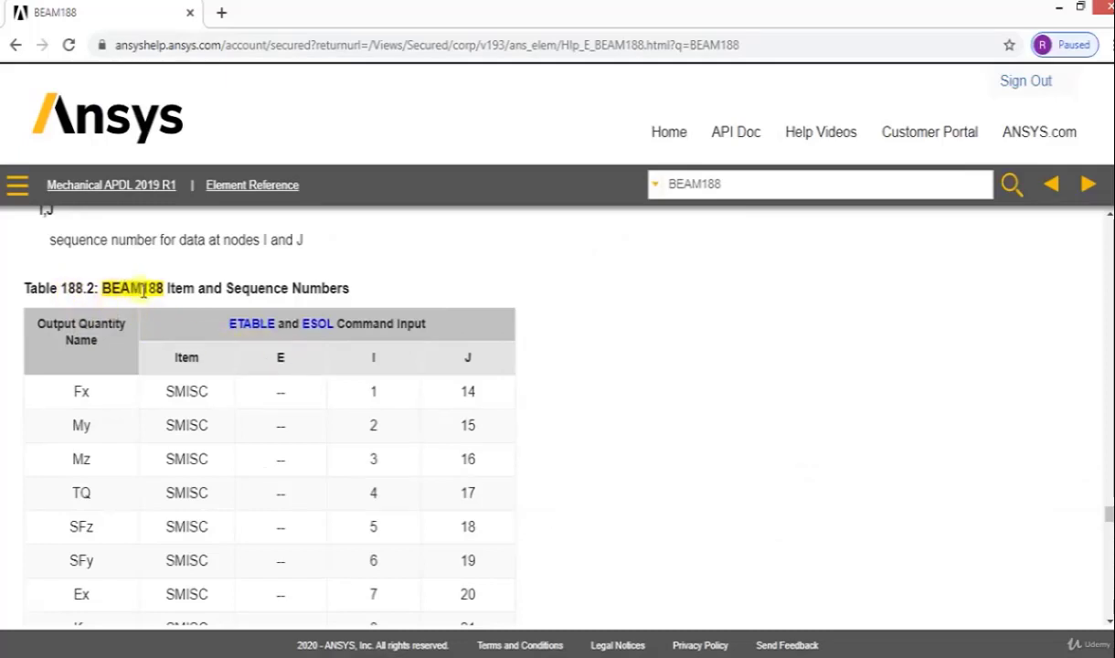
double_click(81, 460)
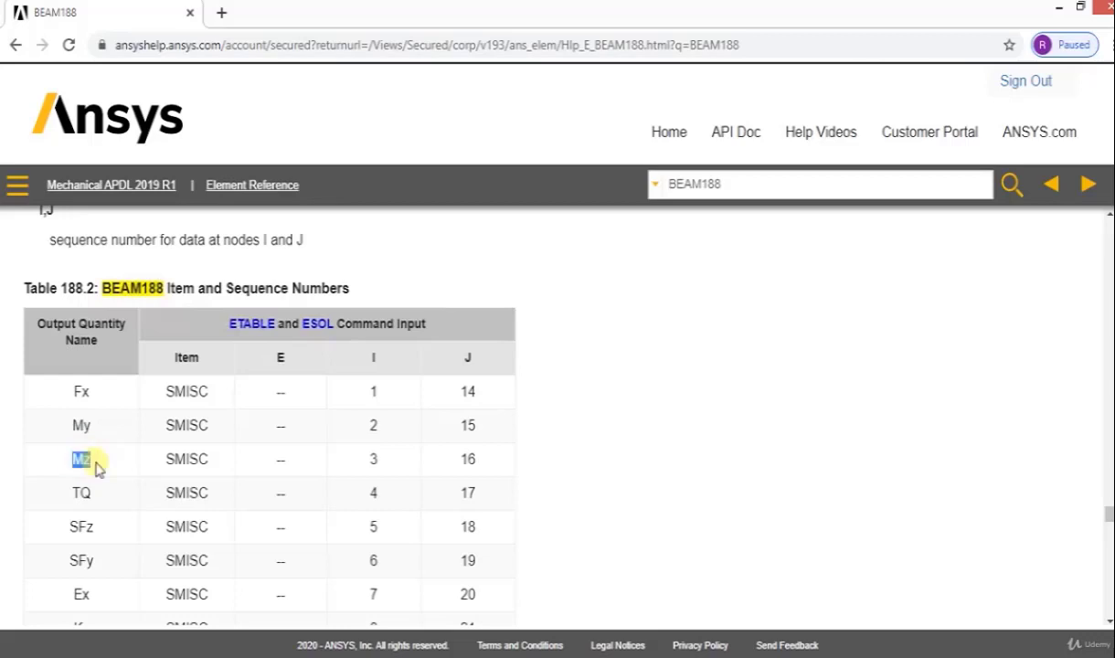
double_click(373, 460)
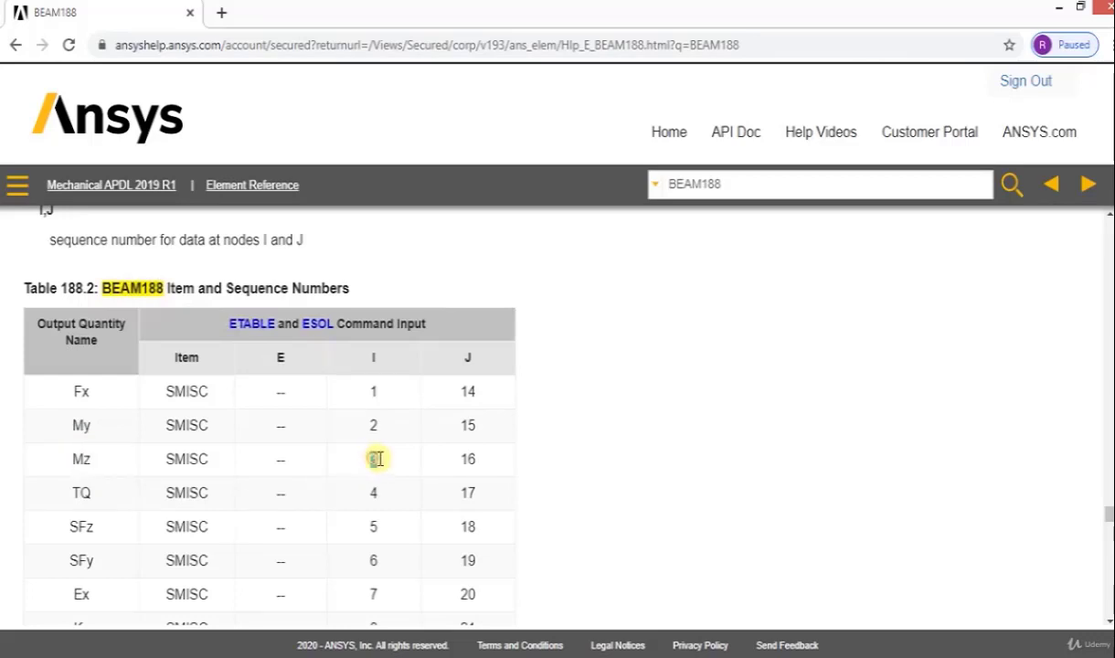
double_click(466, 459)
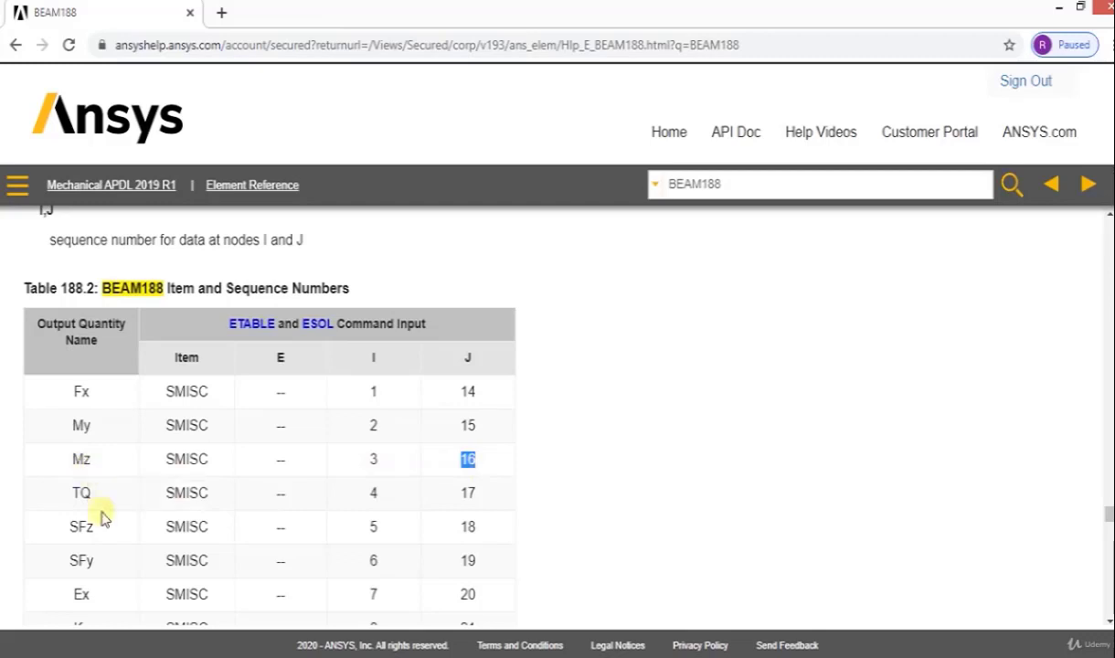
double_click(82, 560)
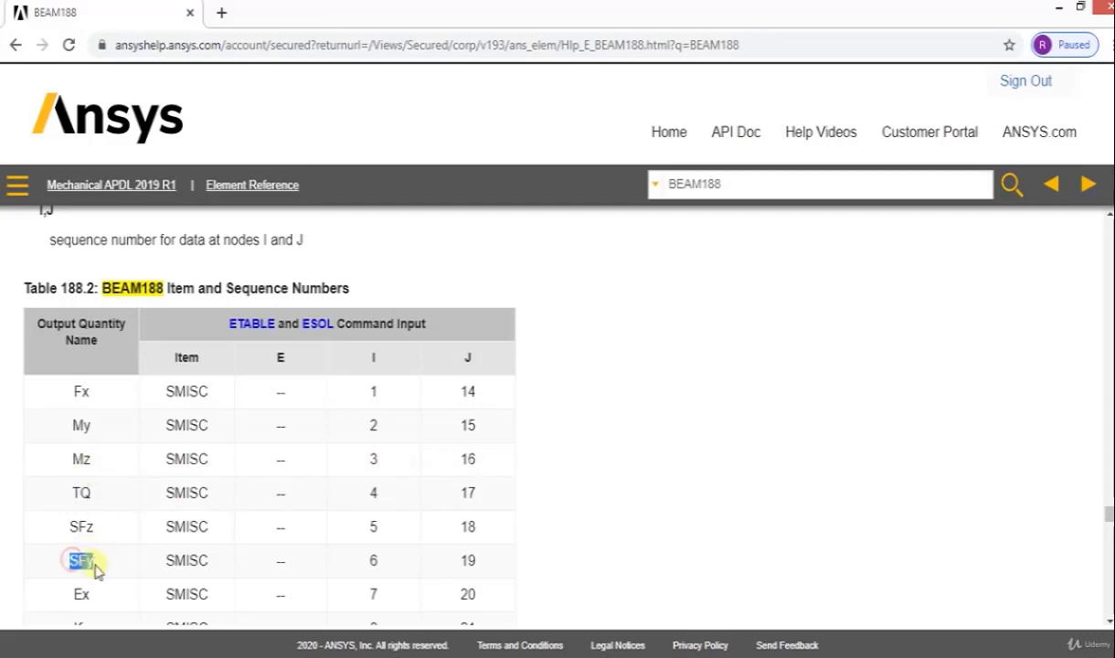
double_click(372, 560)
double_click(467, 560)
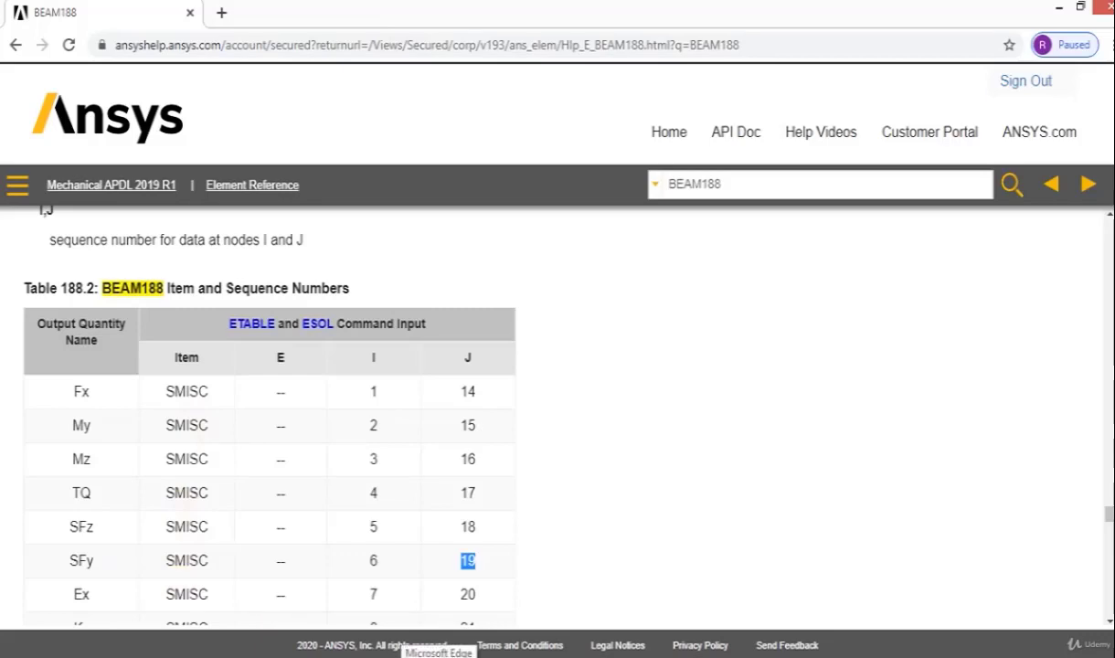
key("alt+Tab")
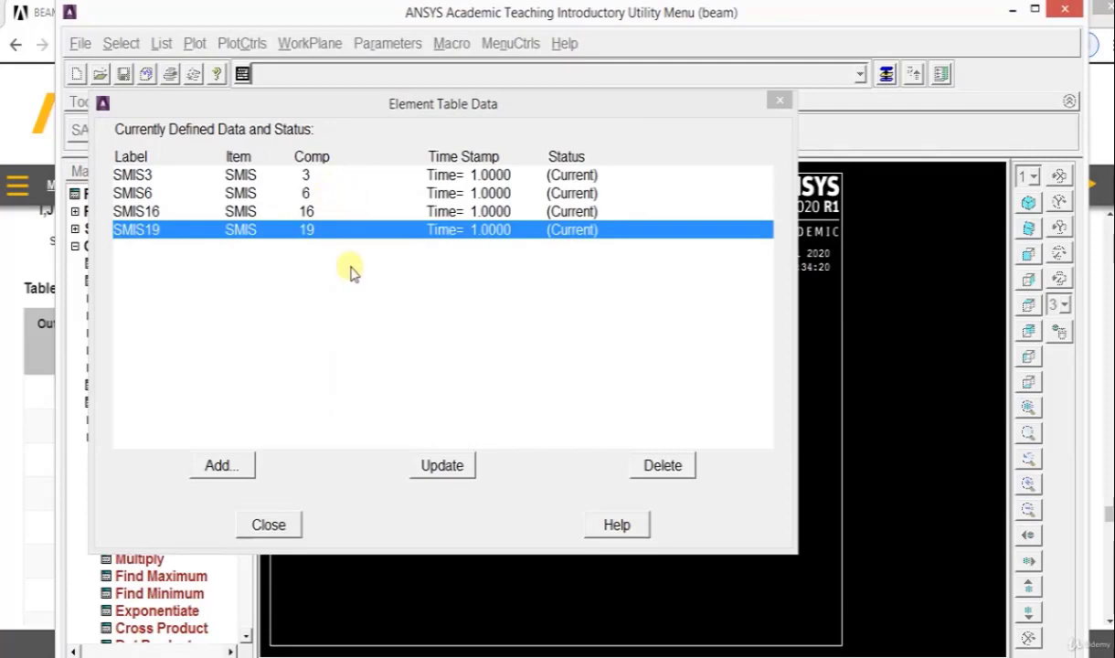
- Close the element table data and plot line element results on the undeformed shape with SMIS3 at node I and SMIS16 at node J
left_click(269, 526)
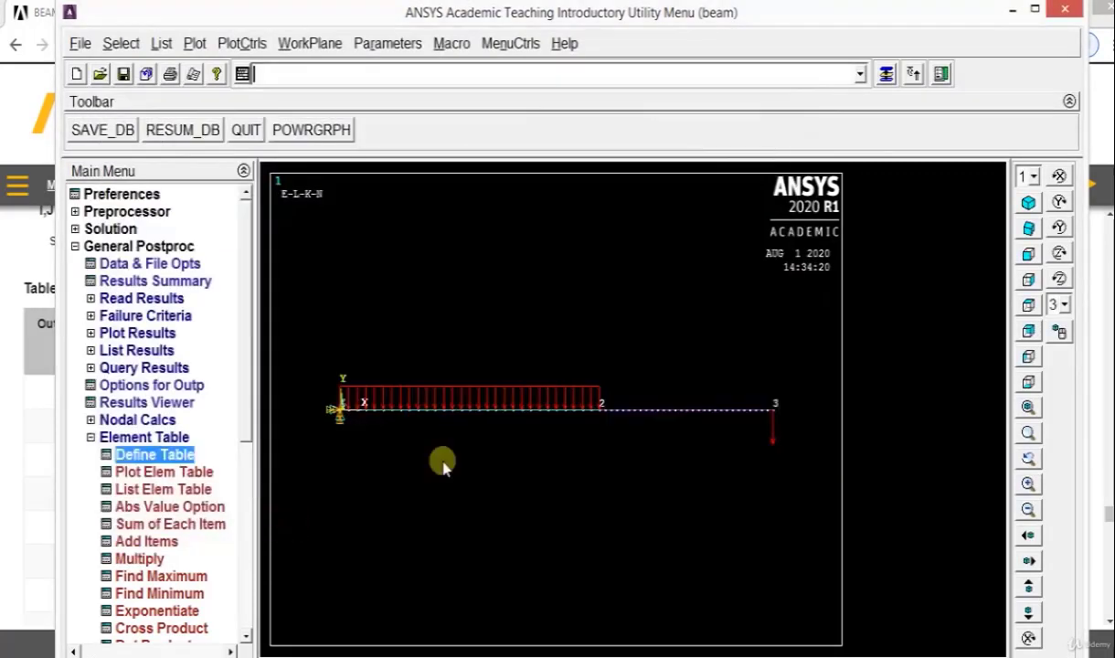
left_click(125, 334)
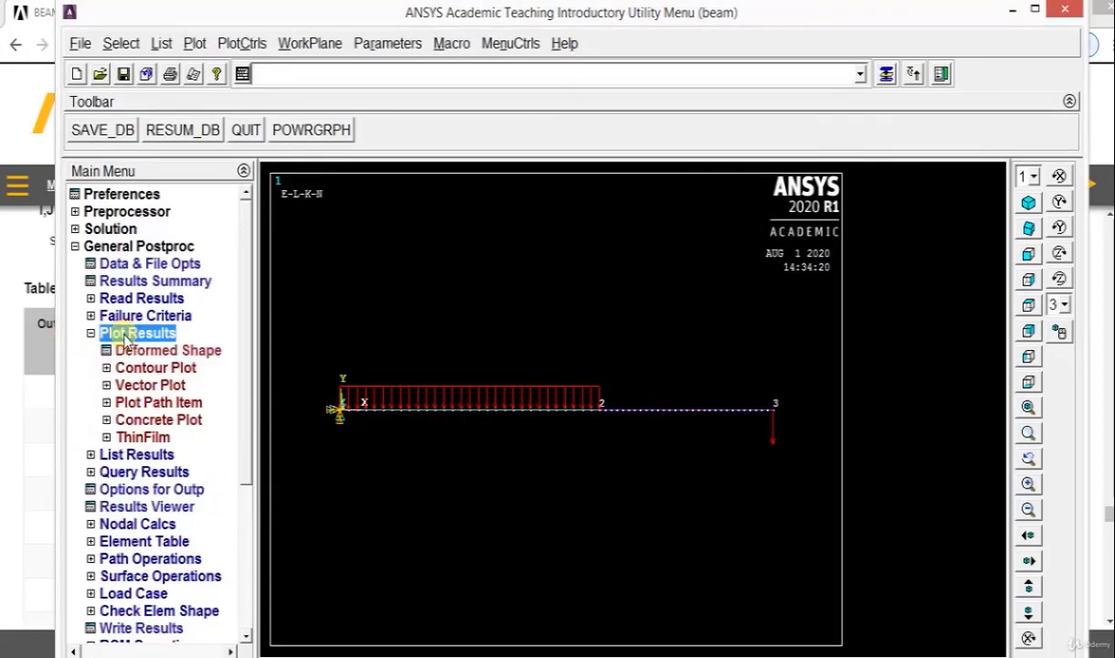
left_click(146, 368)
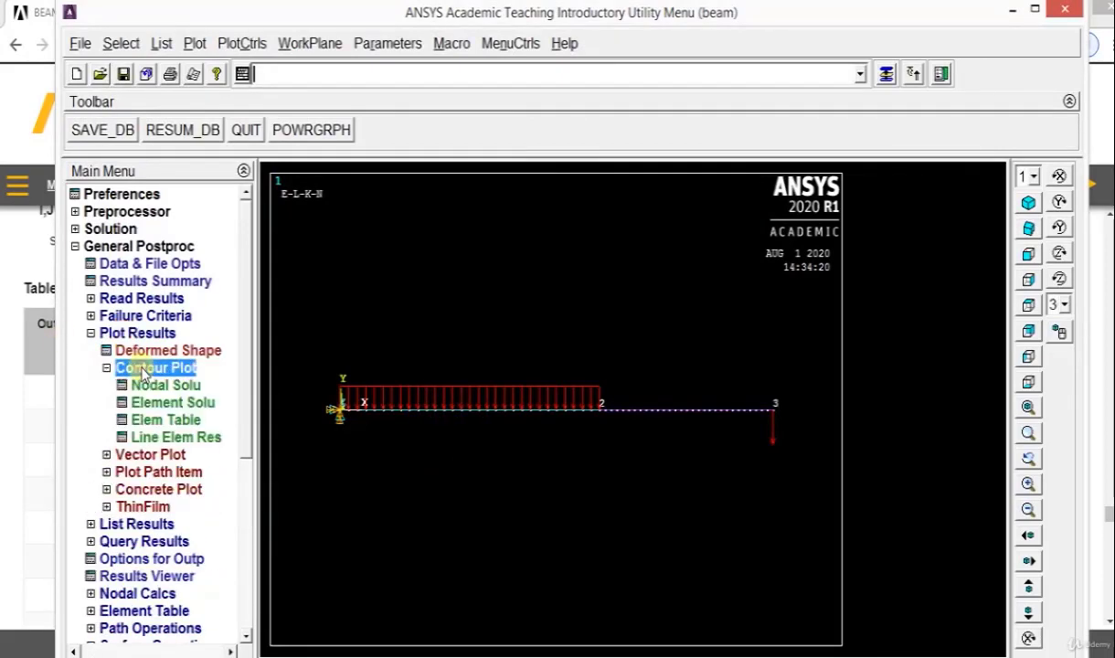
left_click(175, 438)
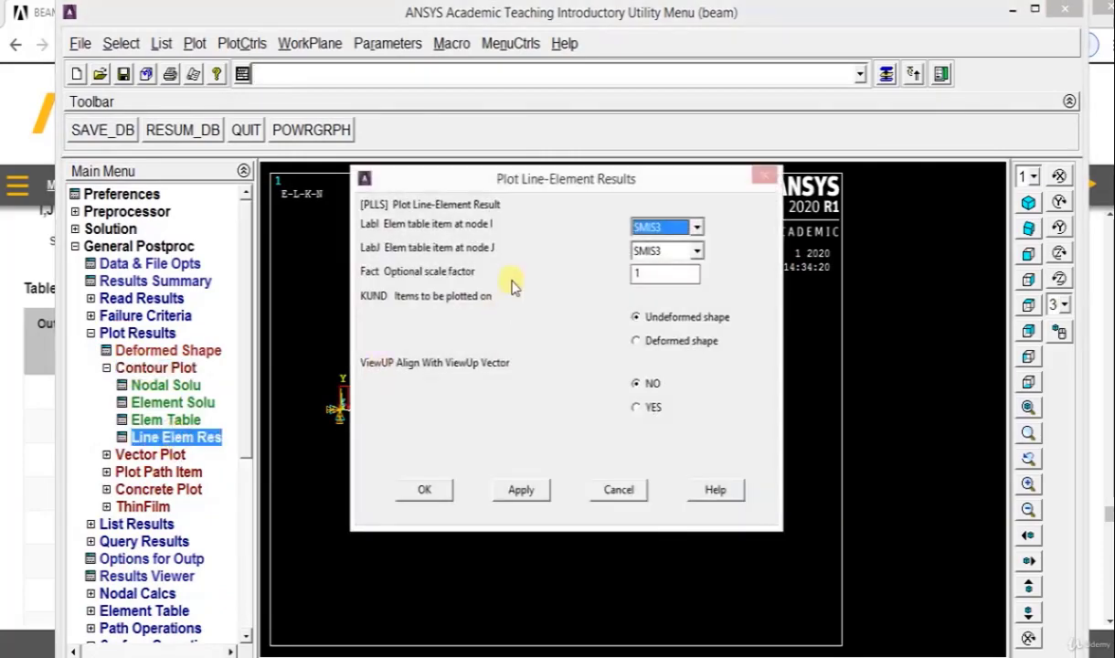
left_click(697, 252)
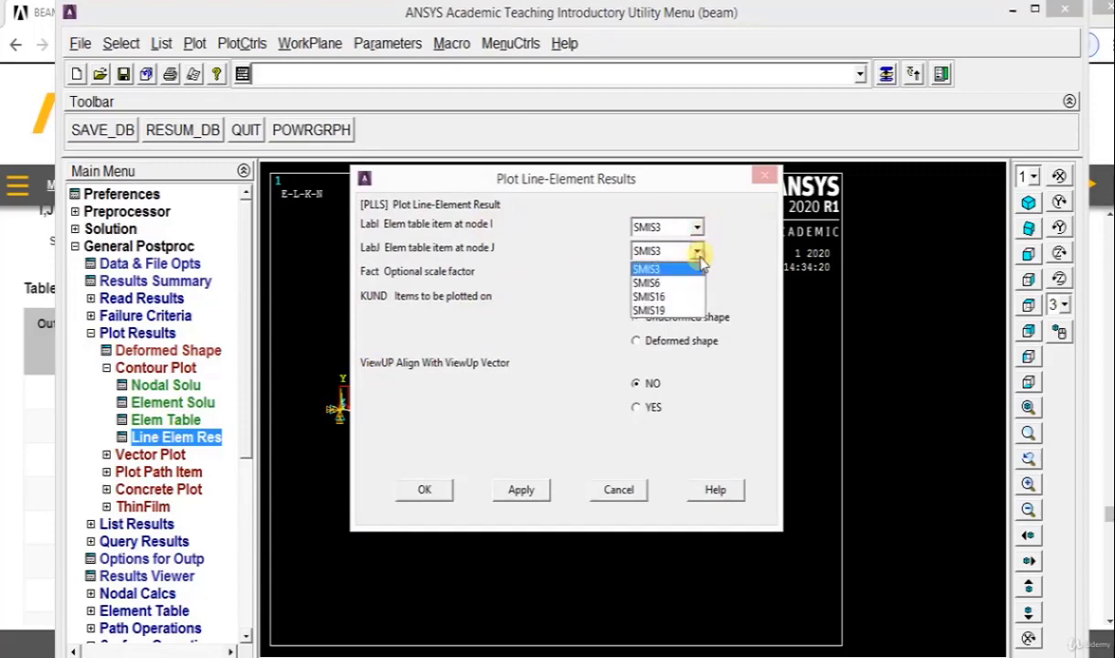
left_click(683, 296)
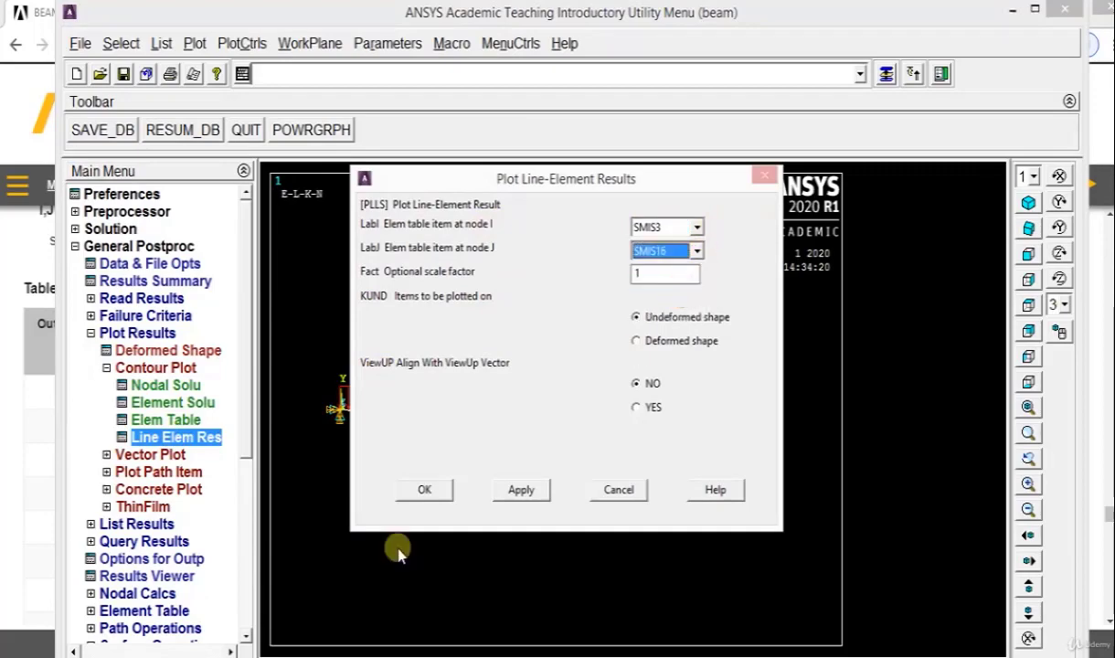
left_click(425, 491)
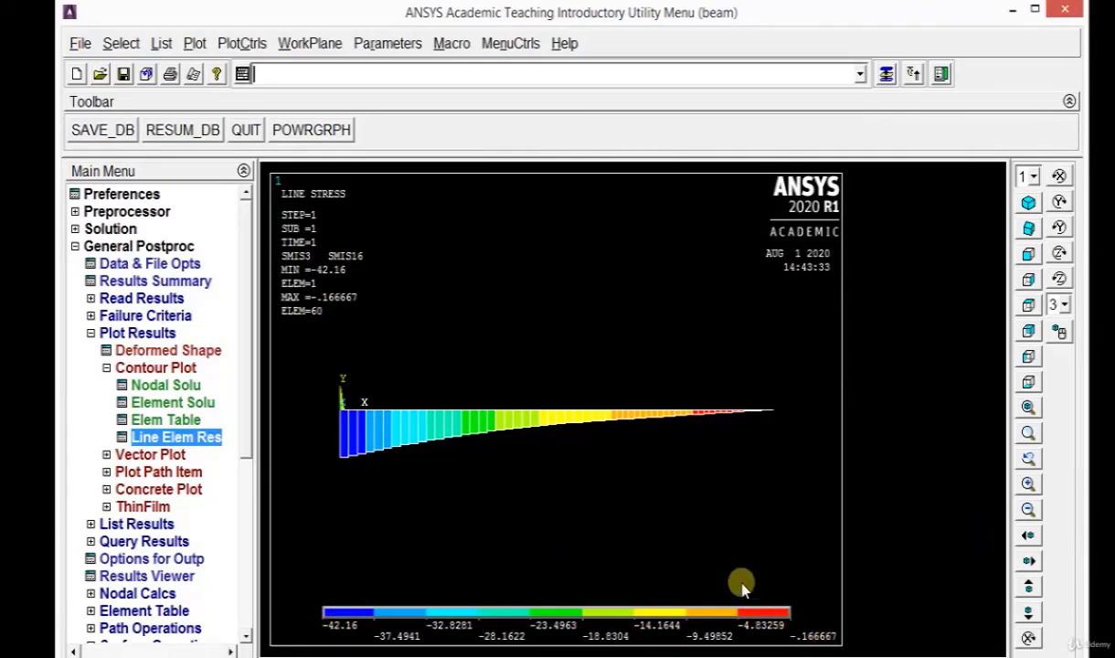
- Plot the line element results for the shear force with SMIS6 at node I and SMIS19 at node J
left_click(172, 438)
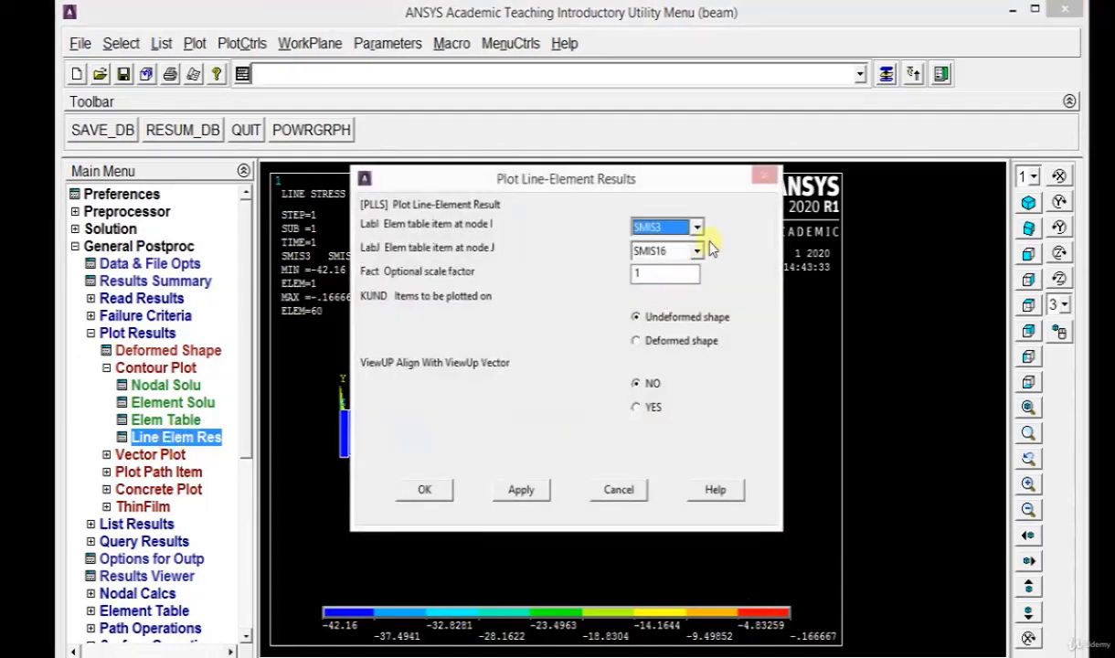
left_click(695, 229)
left_click(669, 254)
left_click(696, 252)
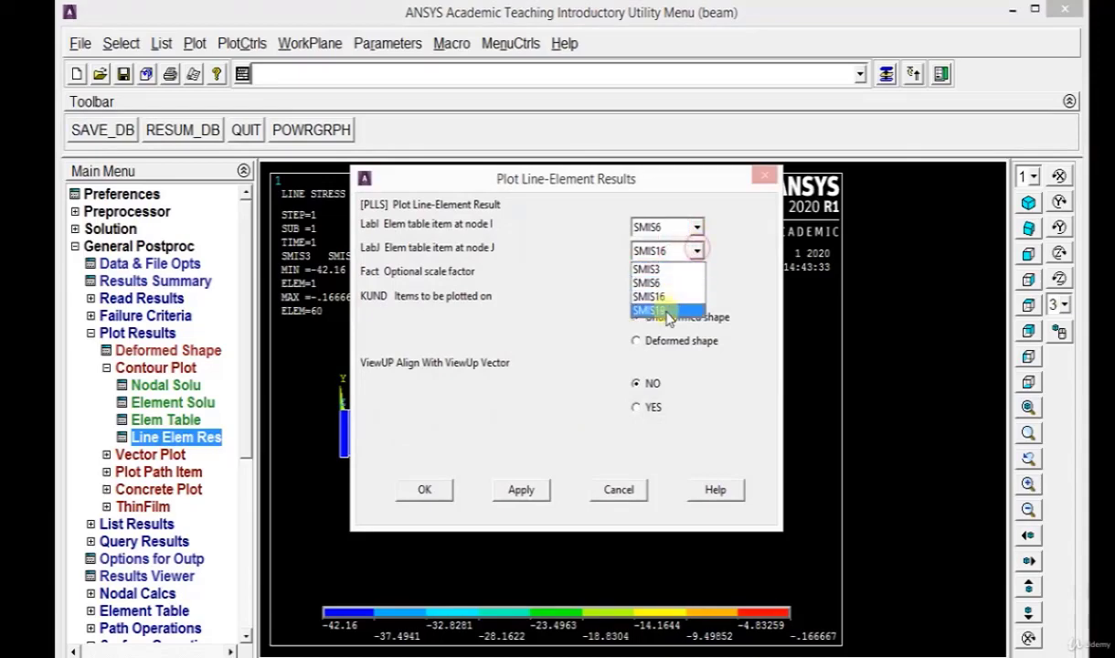
left_click(666, 309)
left_click(426, 490)
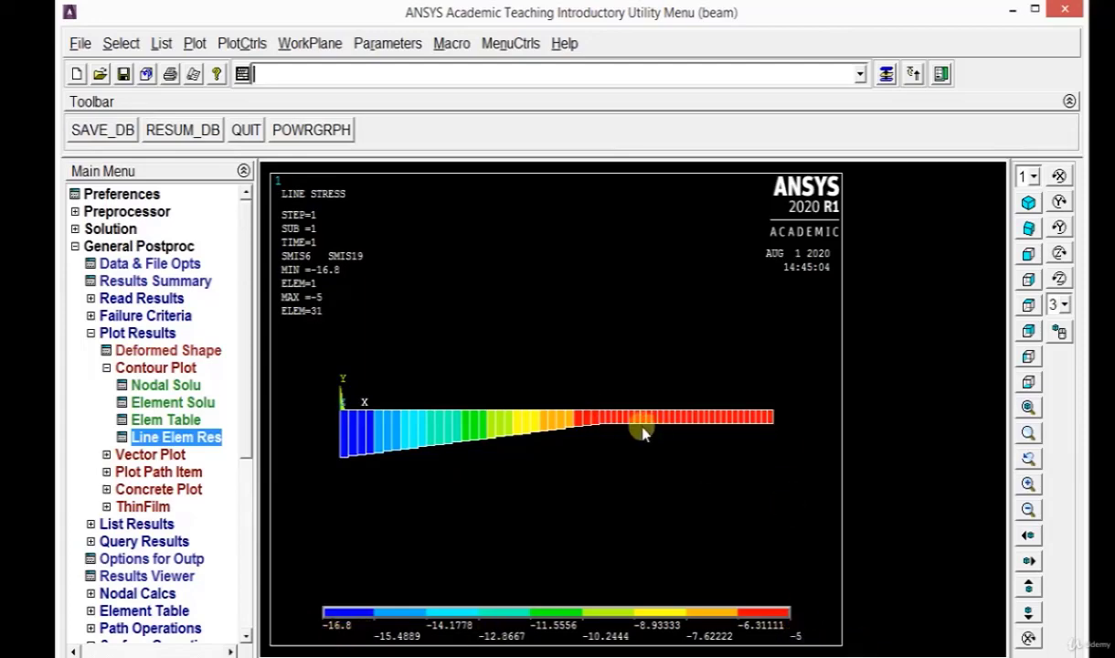
- Capture the shear force plot in a separate image window, check its saving option, and close the window without saving
left_click(249, 43)
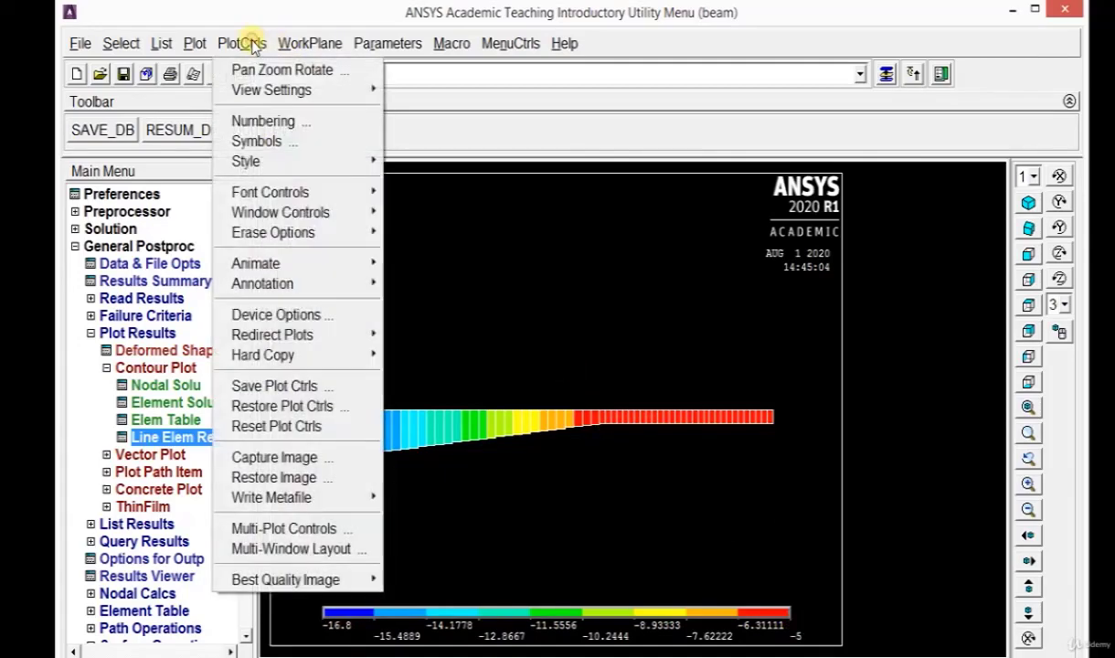
left_click(300, 462)
left_click_drag(406, 187, 486, 44)
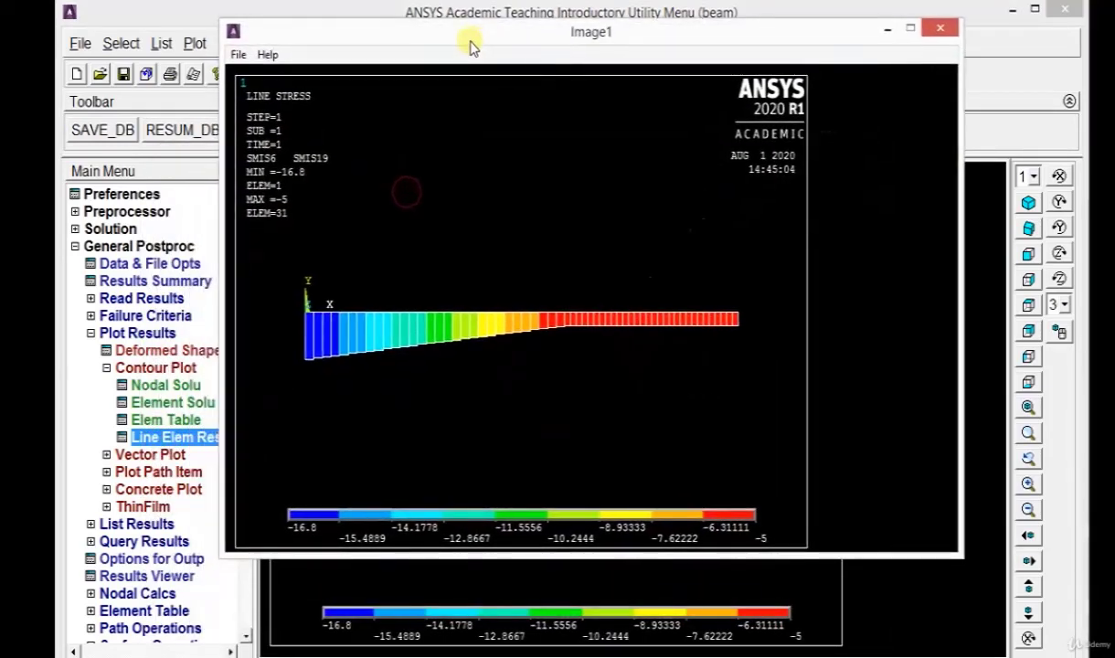
left_click(237, 55)
left_click(267, 76)
left_click(237, 54)
left_click(239, 53)
left_click(238, 54)
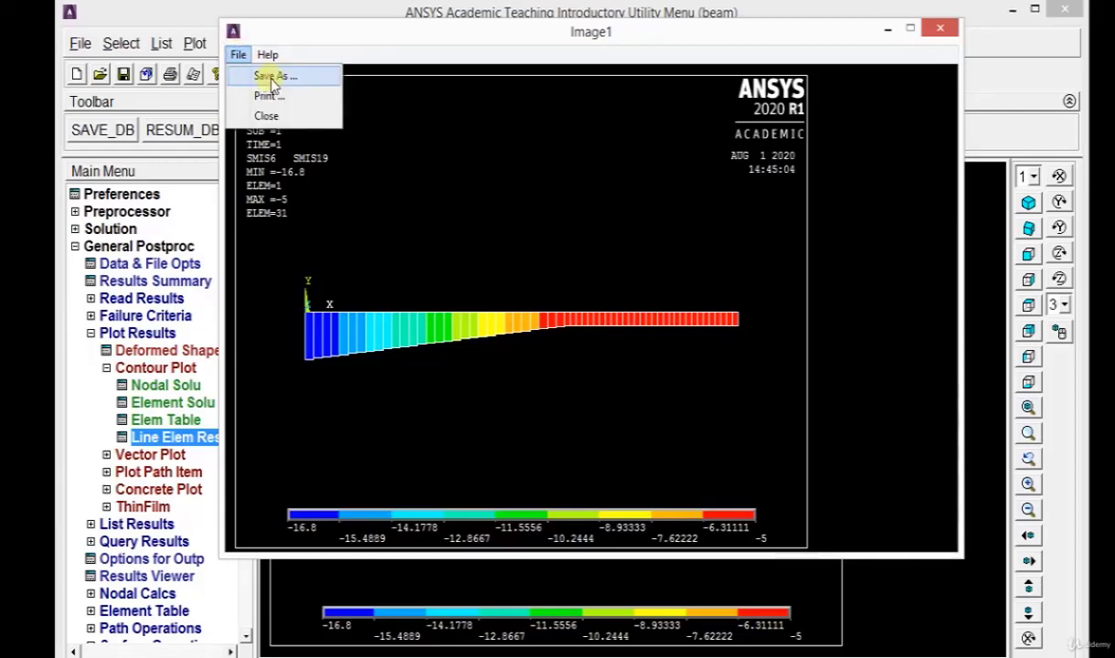
left_click(941, 30)
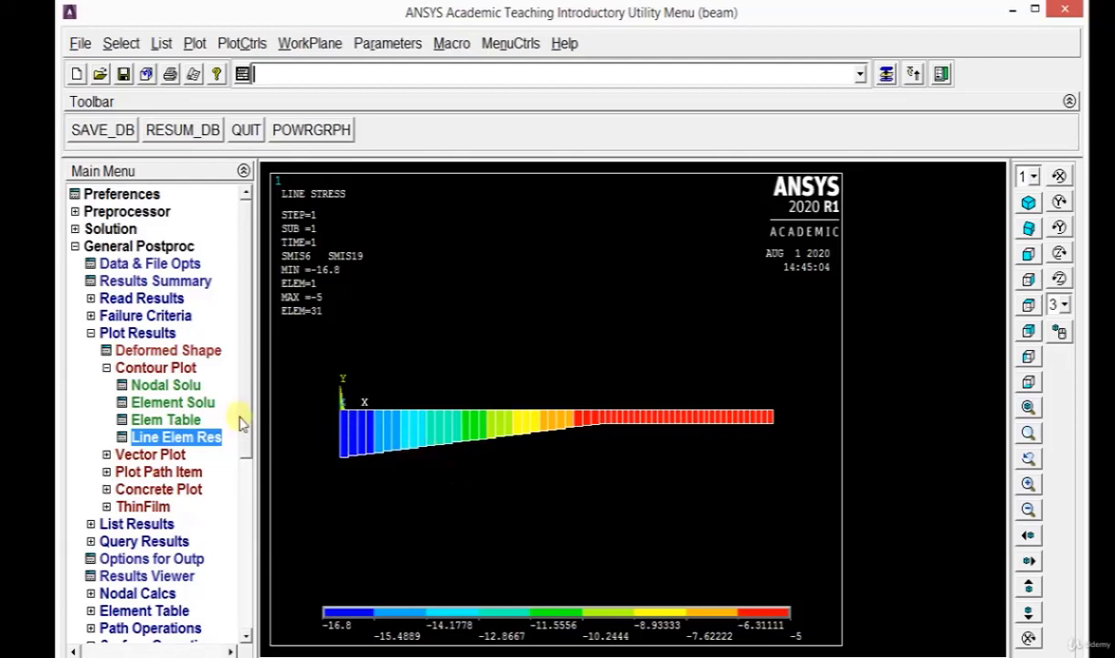
- Plot the nodal solution contour for the Y-component of displacement with the deformed shape only
left_click(161, 386)
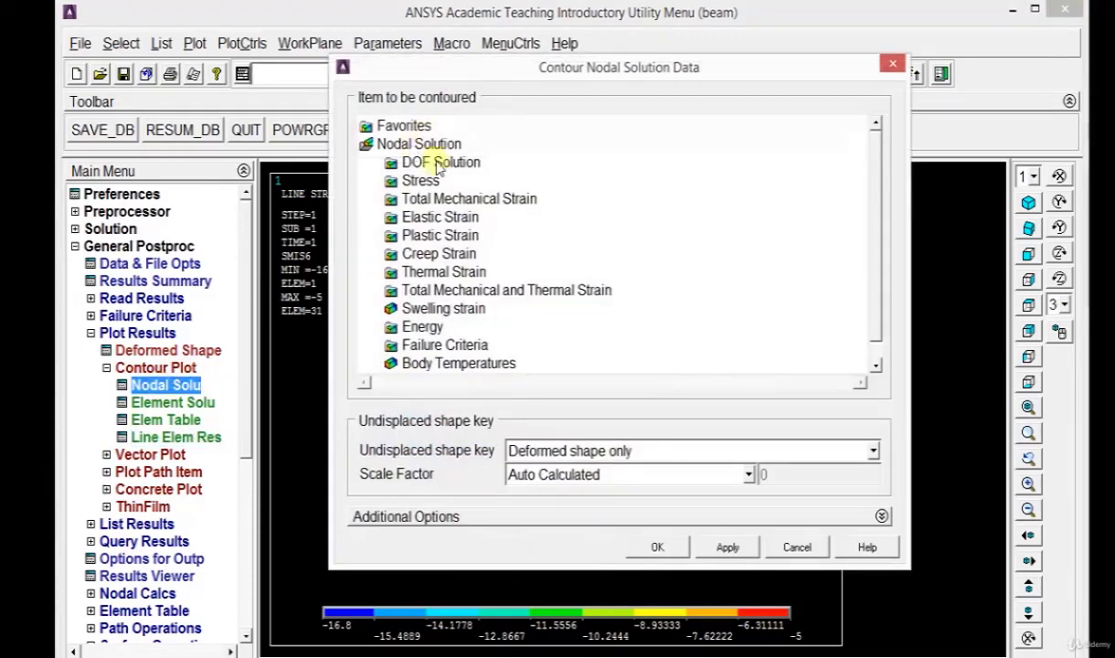
left_click(436, 164)
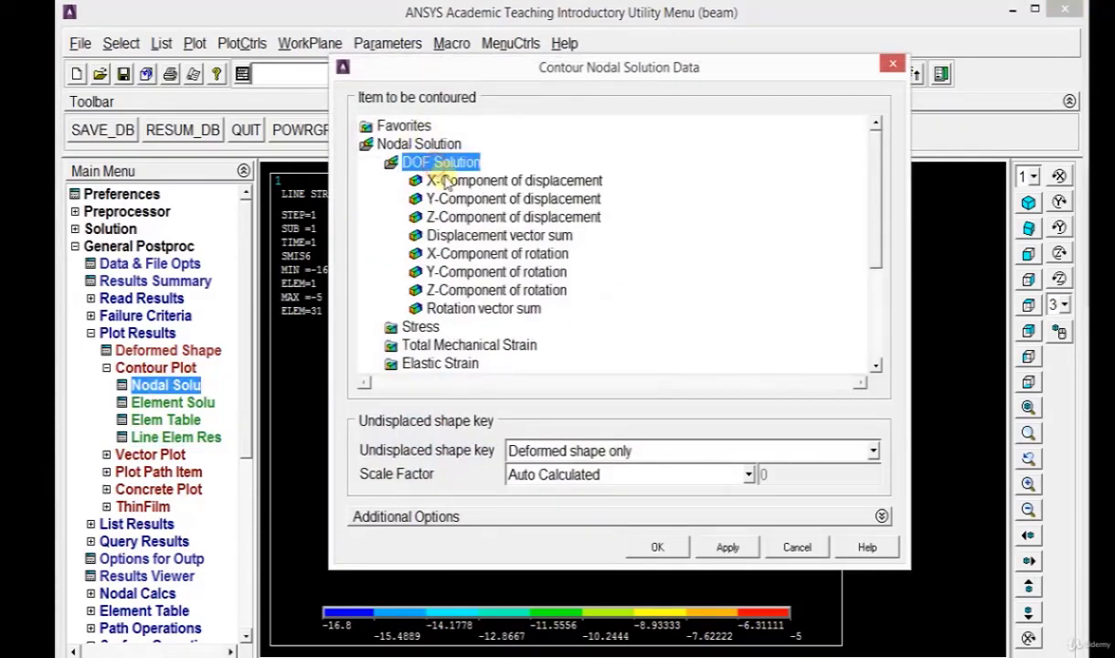
left_click(460, 201)
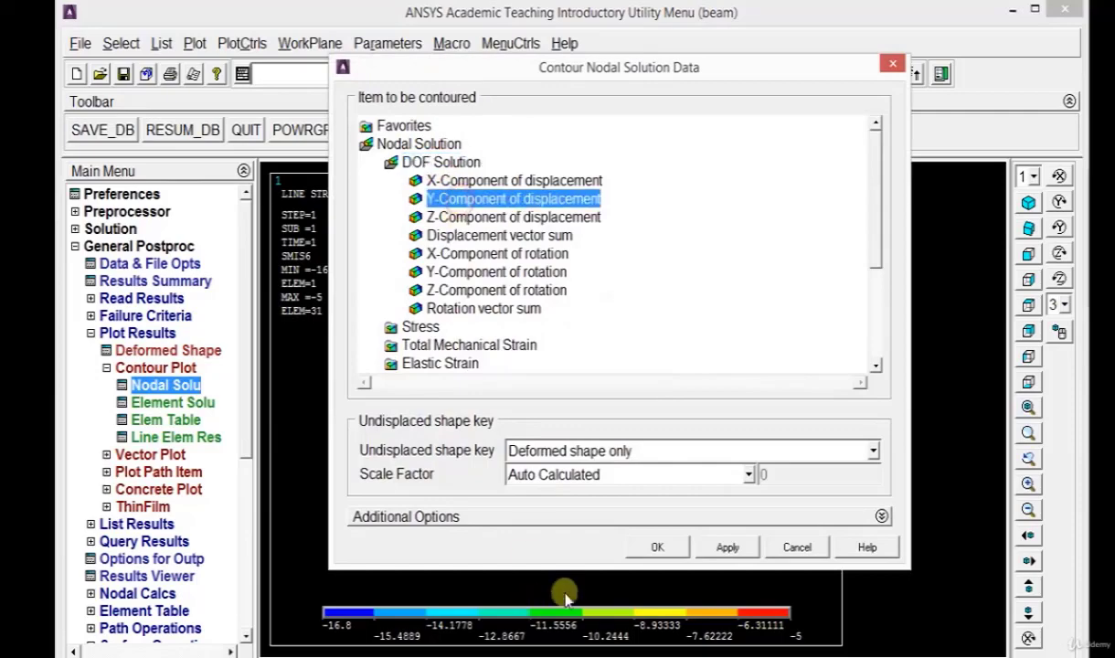
left_click(657, 546)
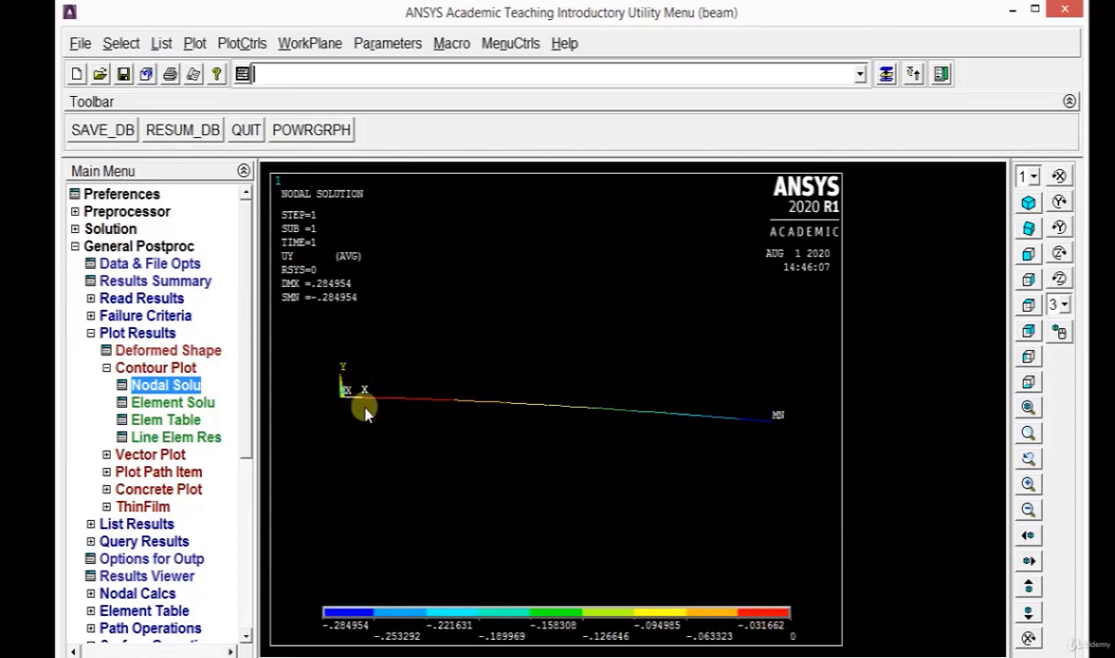
- Turn on the display of element shapes based on real constant descriptions and view the whole beam isometrically
left_click(243, 44)
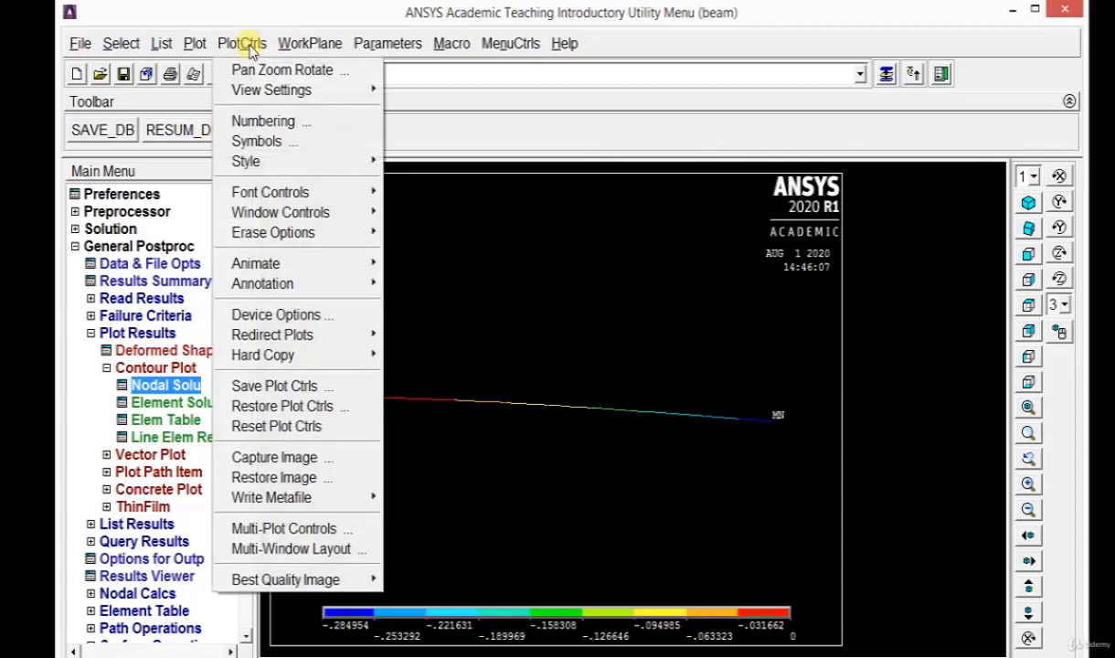
mouse_move(256, 162)
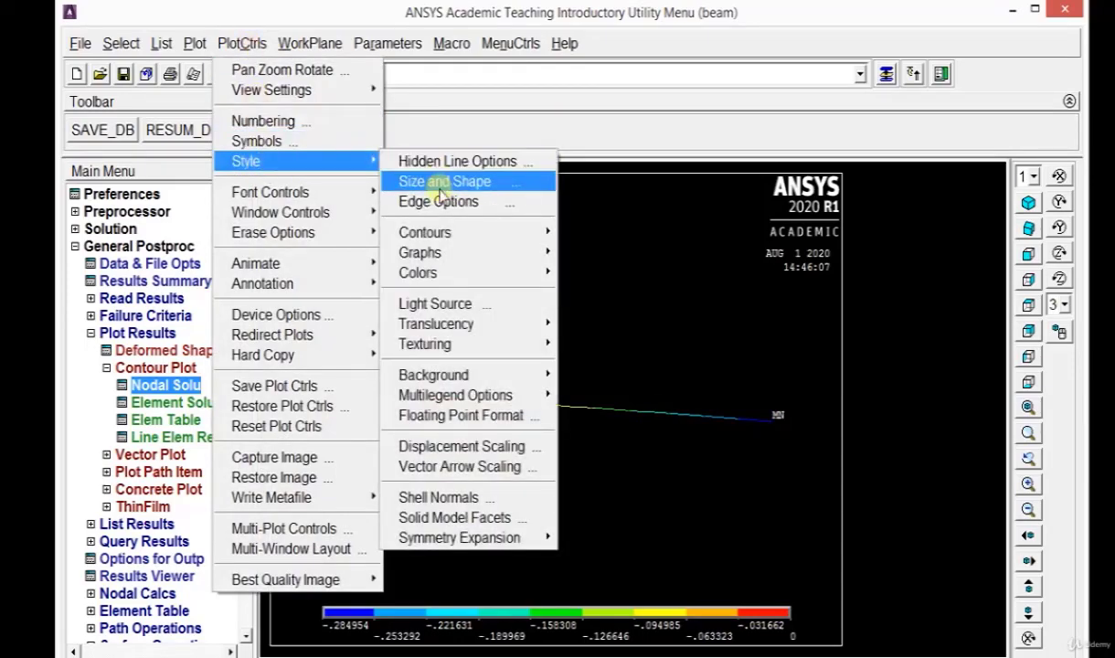
left_click(442, 183)
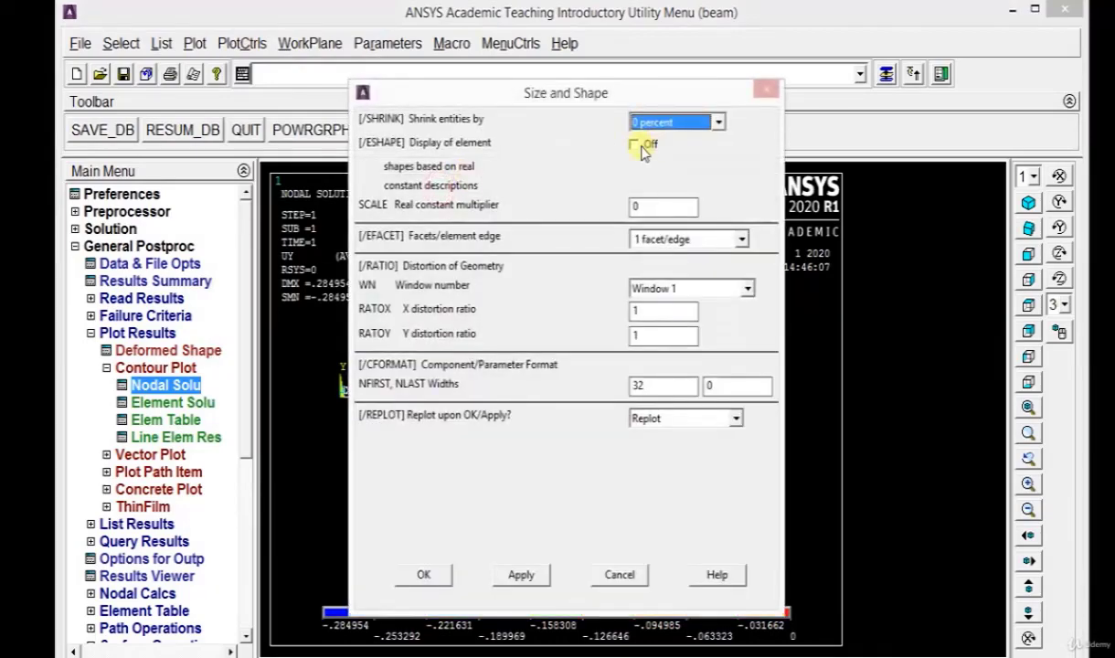
left_click(634, 145)
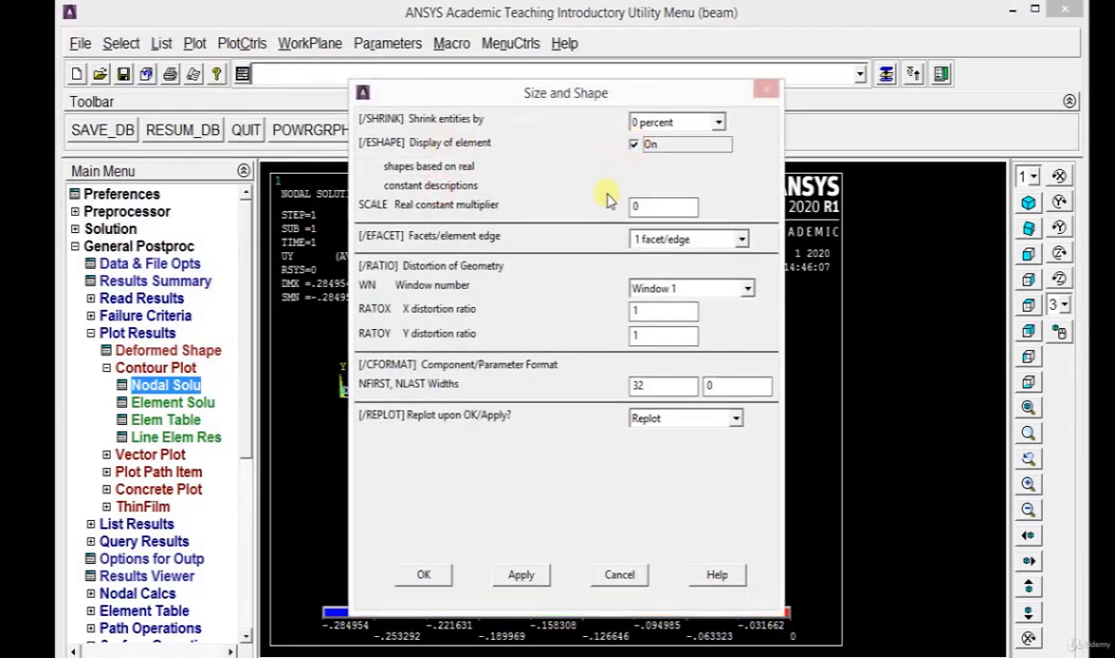
left_click(431, 577)
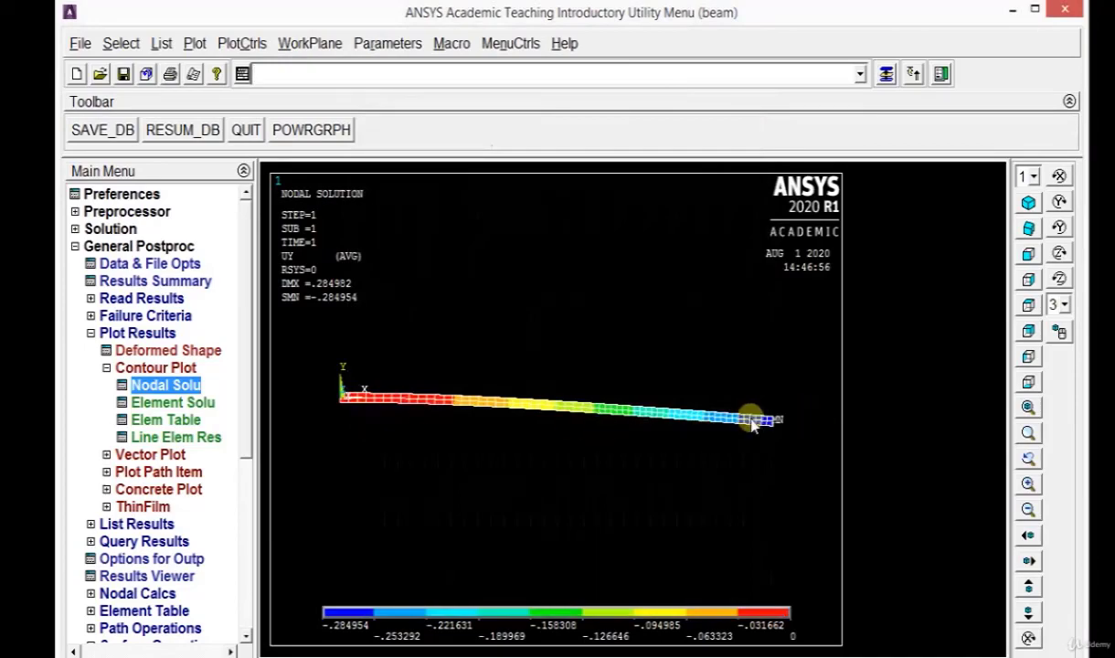
left_click(1028, 203)
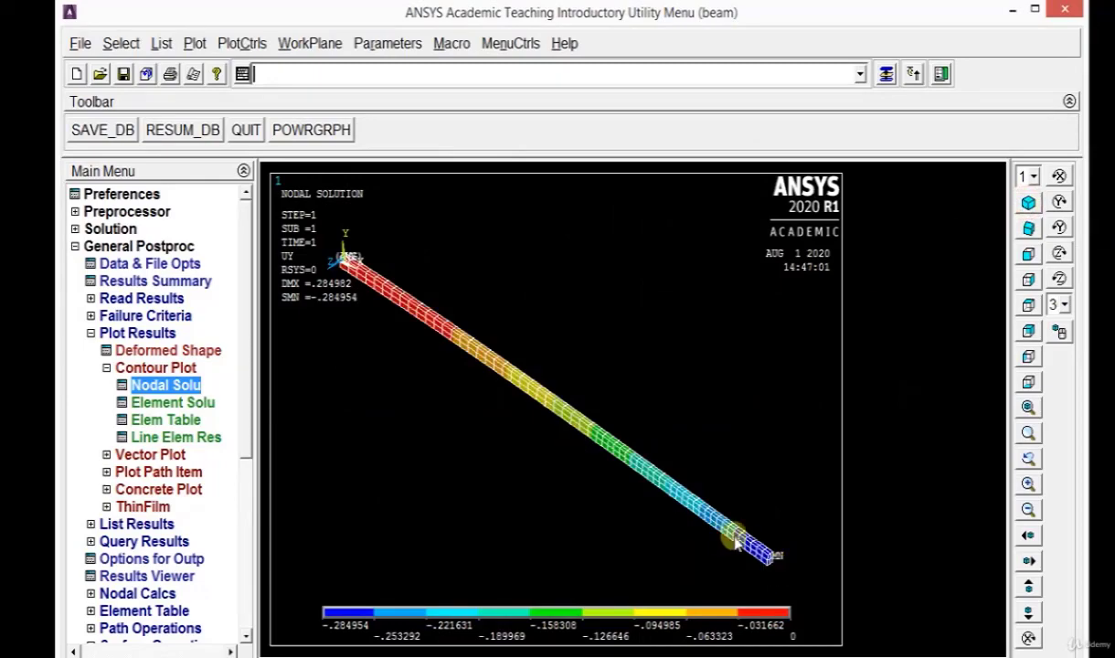
scroll(772, 571, "up", 3)
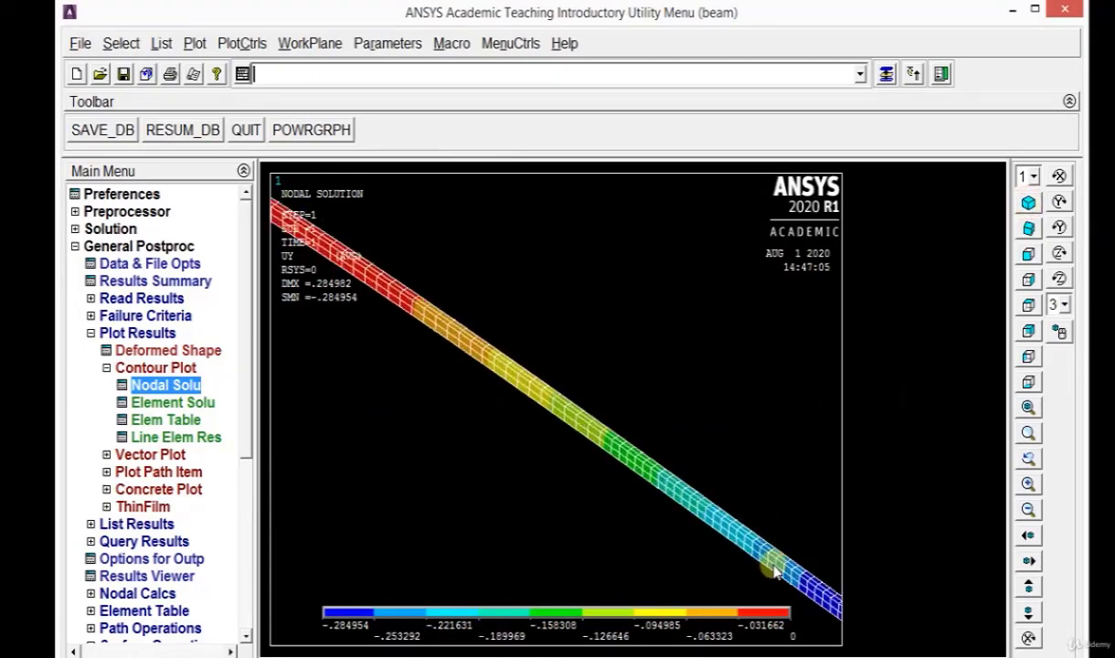
scroll(775, 571, "down", 2)
scroll(775, 570, "up", 1)
scroll(773, 569, "down", 4)
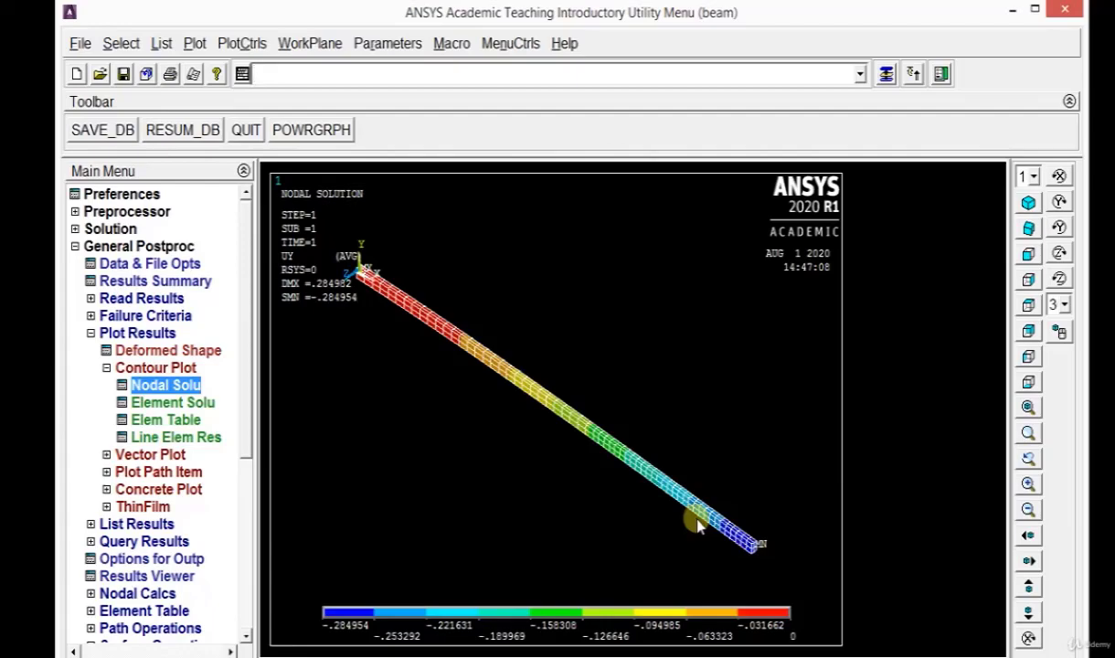
- Animate the deformed shape only with 10 frames and a 0.5-second delay, shorten the playback delay, and close the animation
left_click(242, 46)
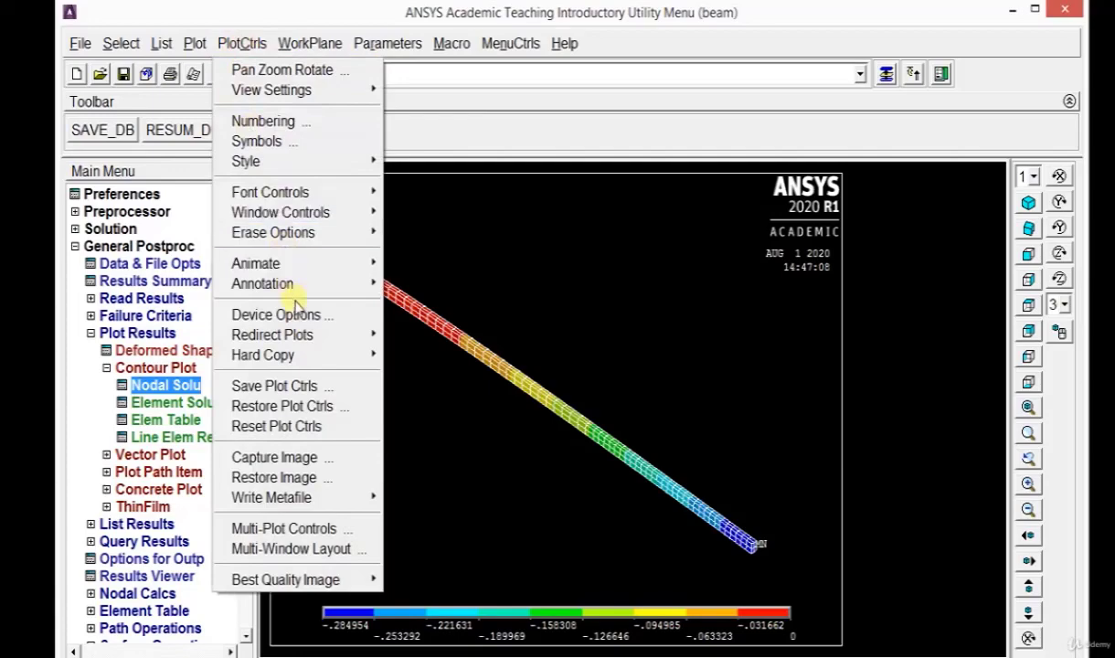
mouse_move(299, 262)
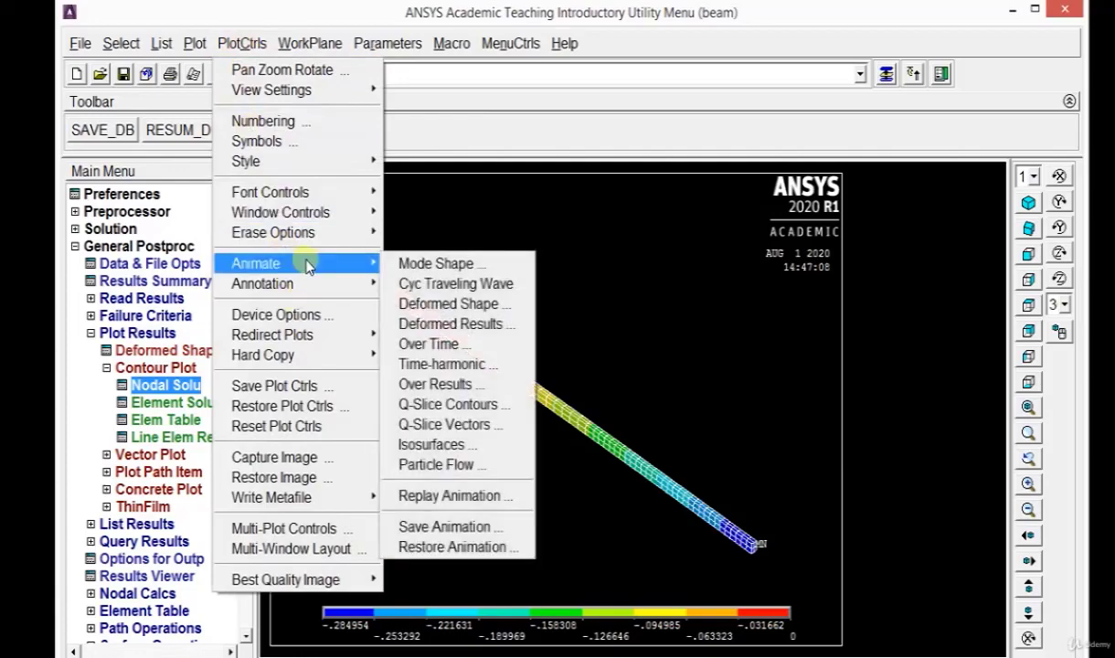
left_click(448, 304)
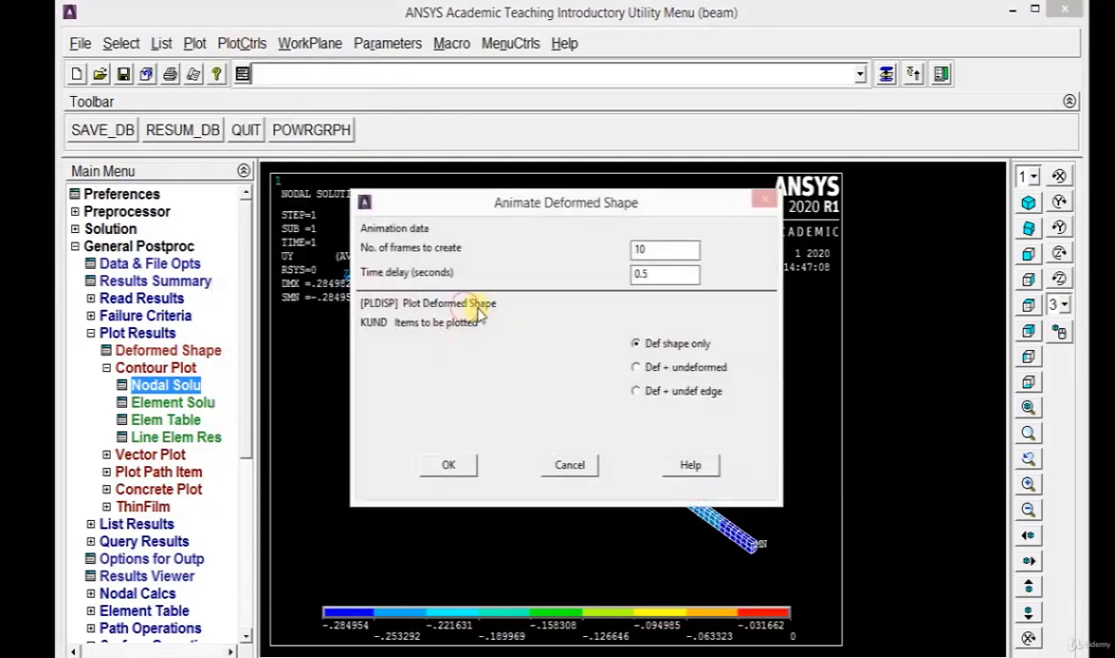
left_click(449, 465)
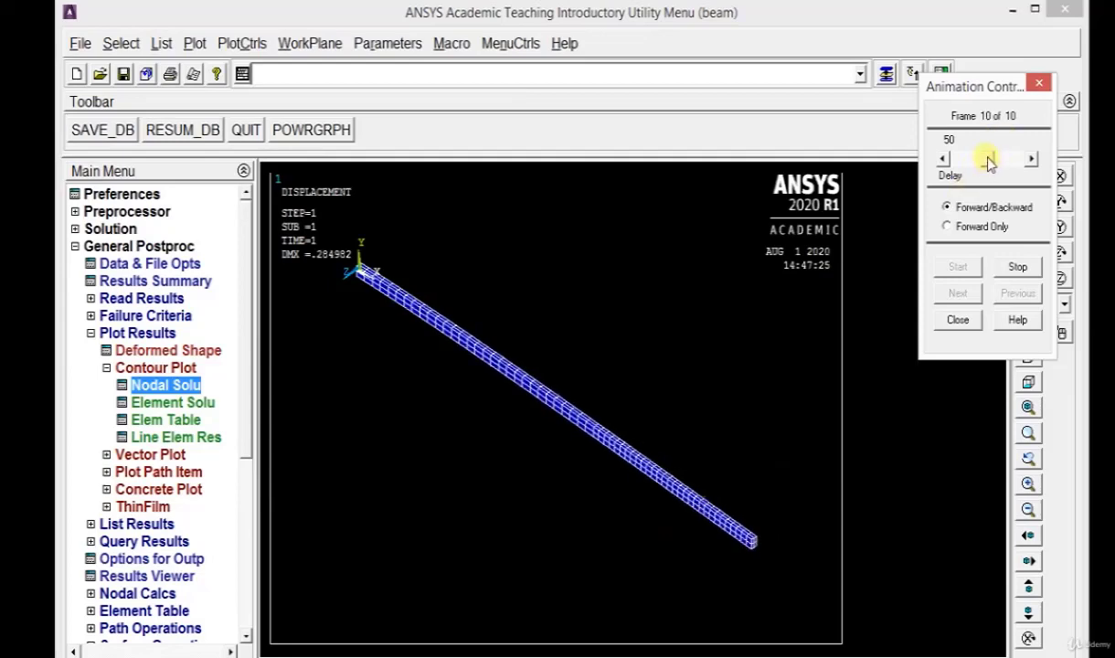
left_click_drag(985, 161, 966, 166)
left_click(1017, 267)
left_click(959, 321)
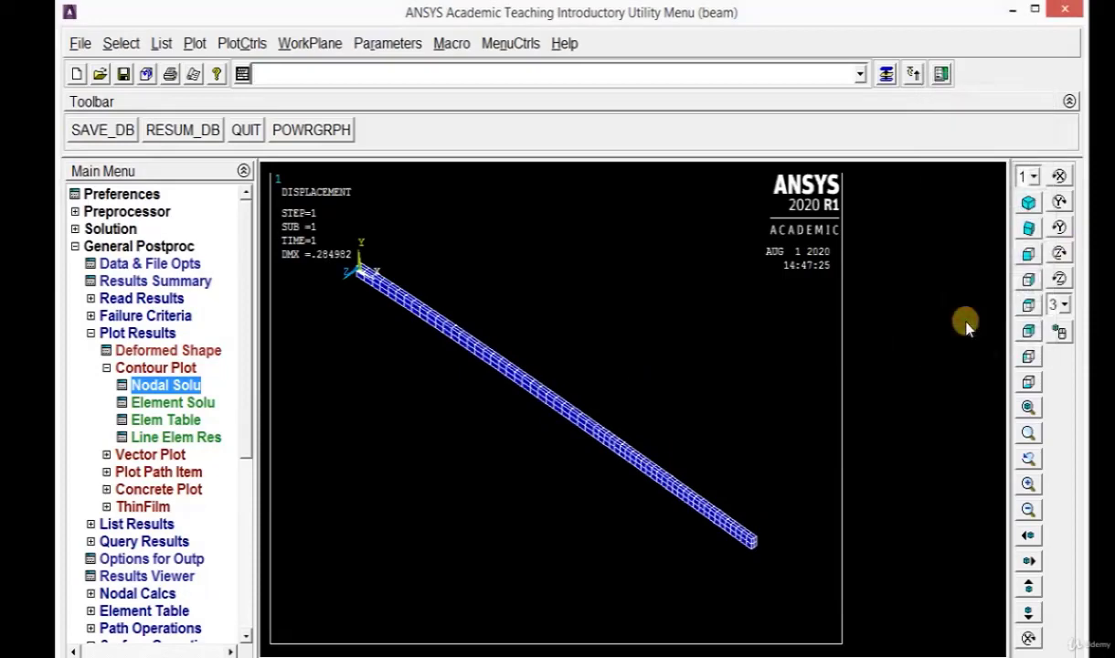